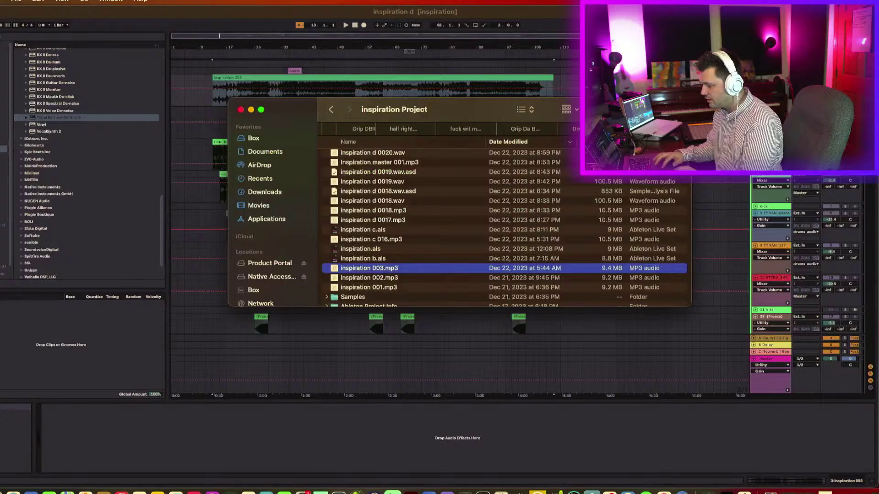
Leave the inspiration Project folder and switch back to the inspiration d arrangement in Ableton Live
drag(295, 121, 0, 122)
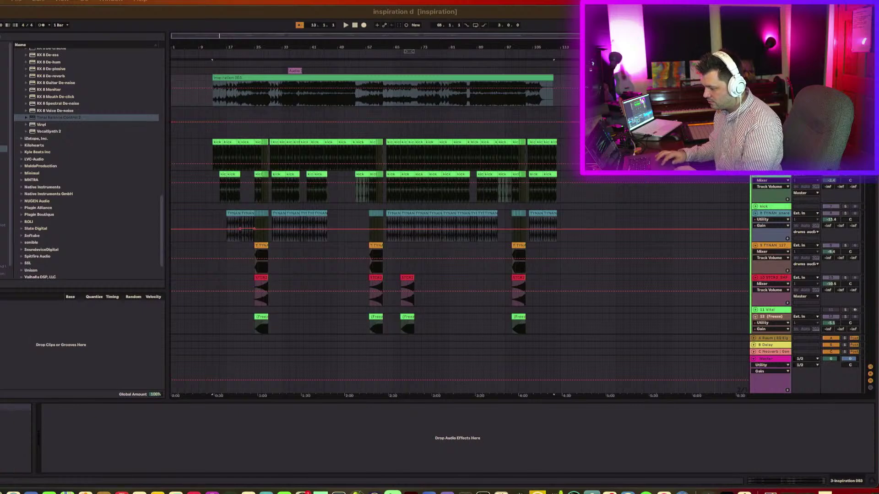
key(super+Tab)
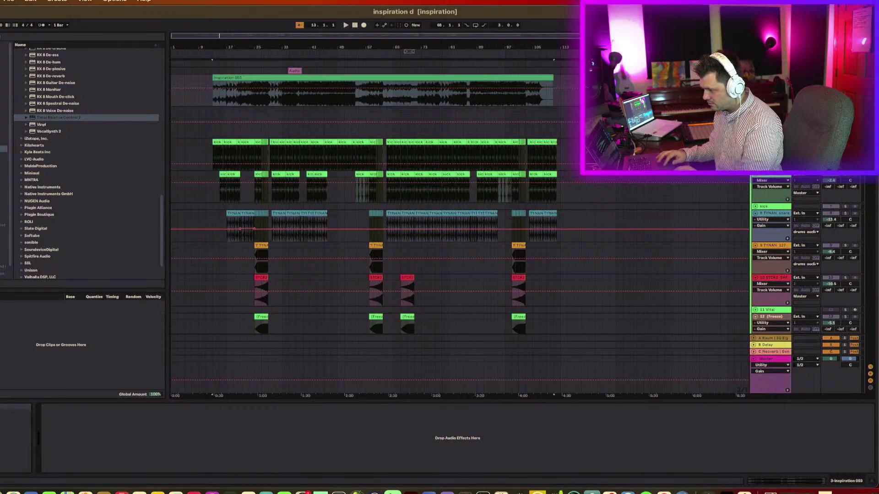
drag(0, 247, 23, 247)
drag(0, 75, 2, 72)
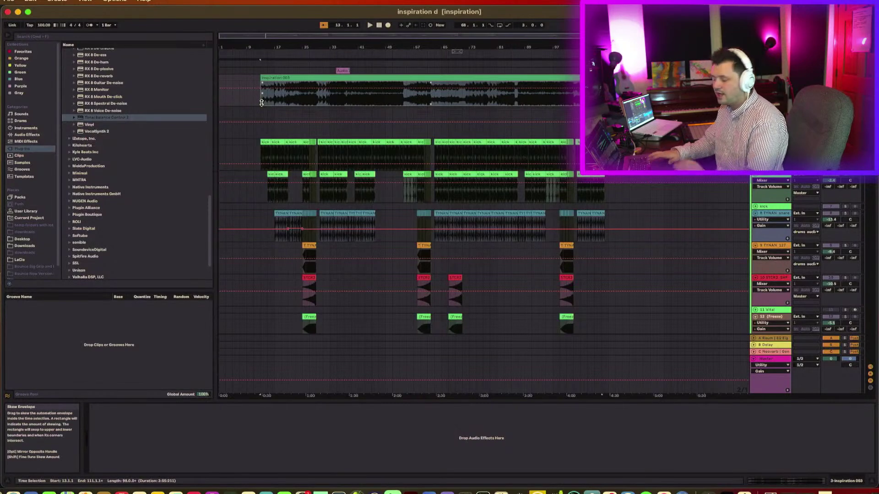
Play the Inspiration 003 bounce from bar 13 and follow its opening section in close-up
key(space)
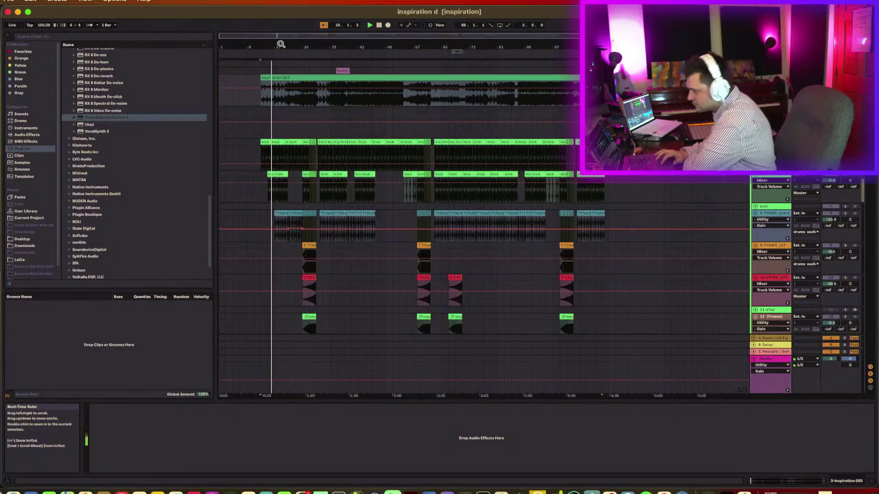
drag(274, 47, 280, 73)
scroll(381, 157, left, 15)
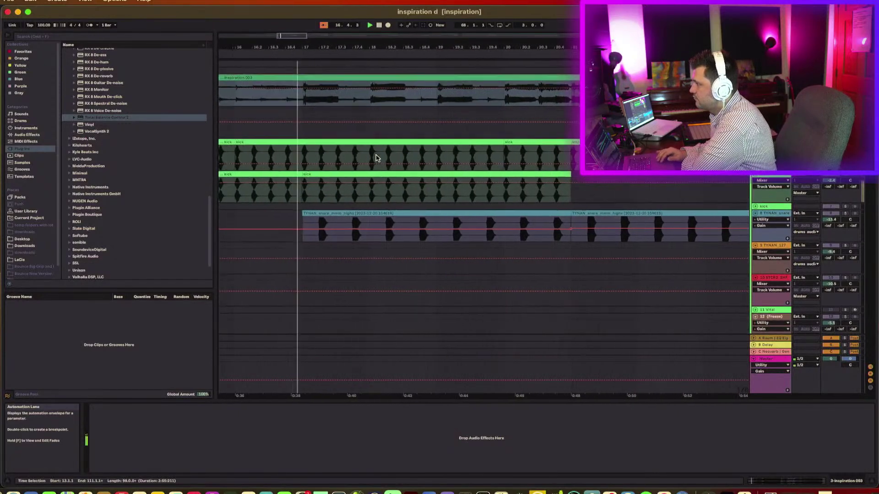
scroll(381, 157, right, 8)
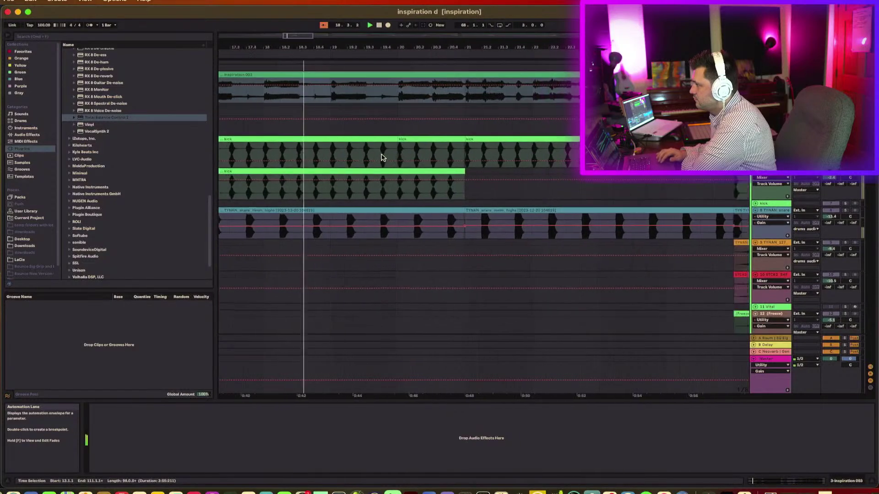
scroll(381, 157, right, 3)
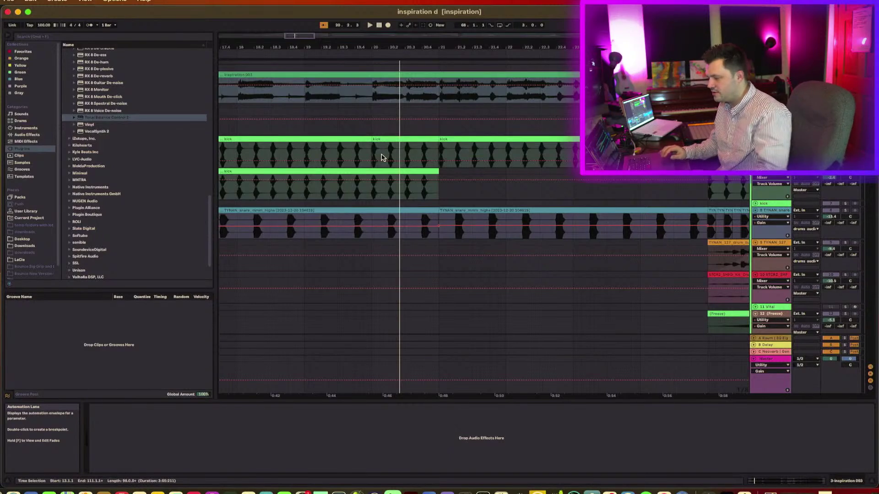
Replay the Inspiration 003 bounce from bar 13 and listen through to bar 59 in the wider arrangement
drag(401, 52, 401, 47)
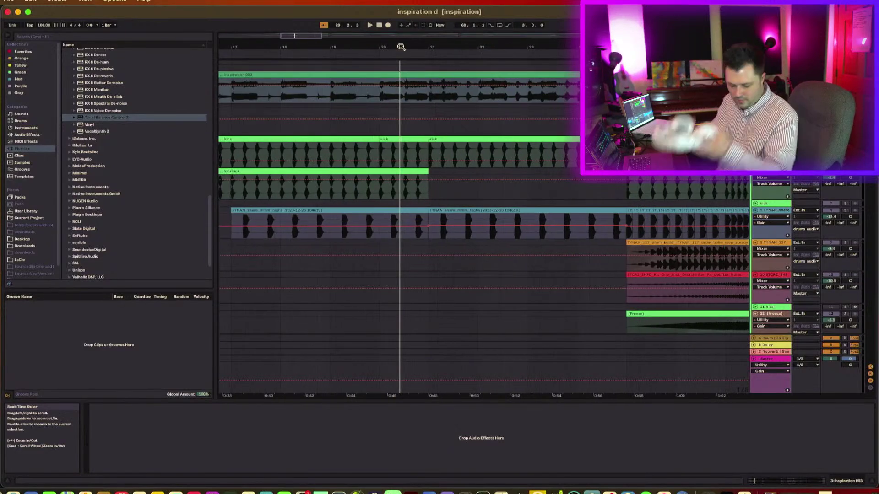
drag(334, 51, 335, 43)
key(space)
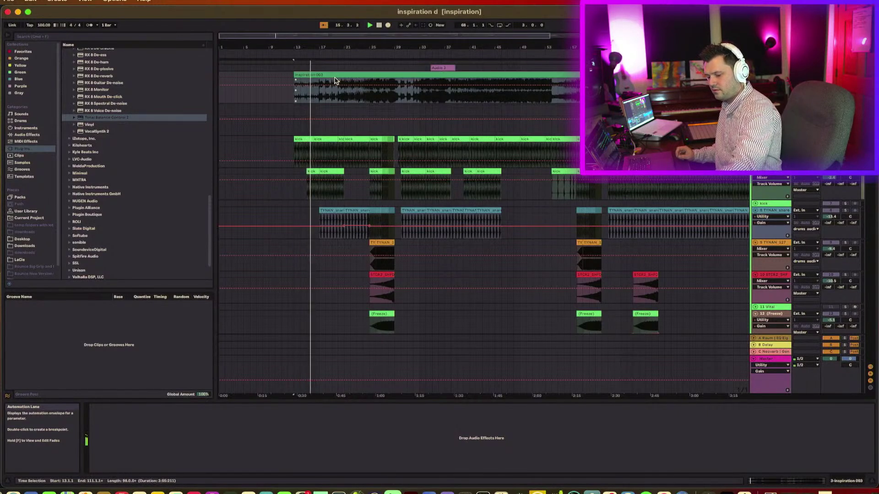
key(space)
key(space)
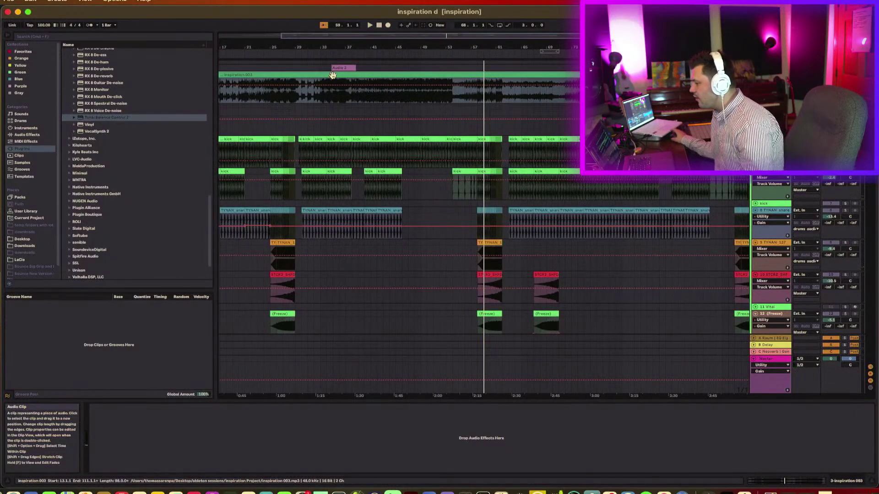
Audition the current arrangement around the kick clip at bar 17, then play it from bar 9 for comparison
scroll(333, 75, down, 5)
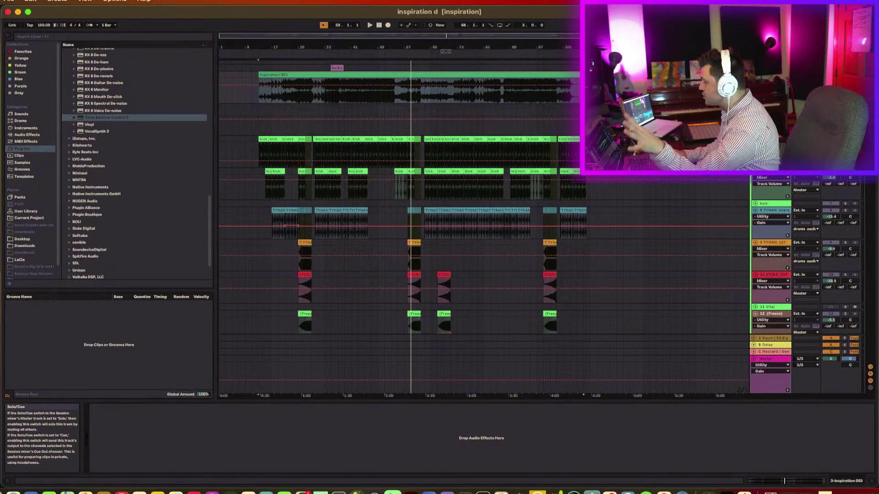
click(246, 147)
key(space)
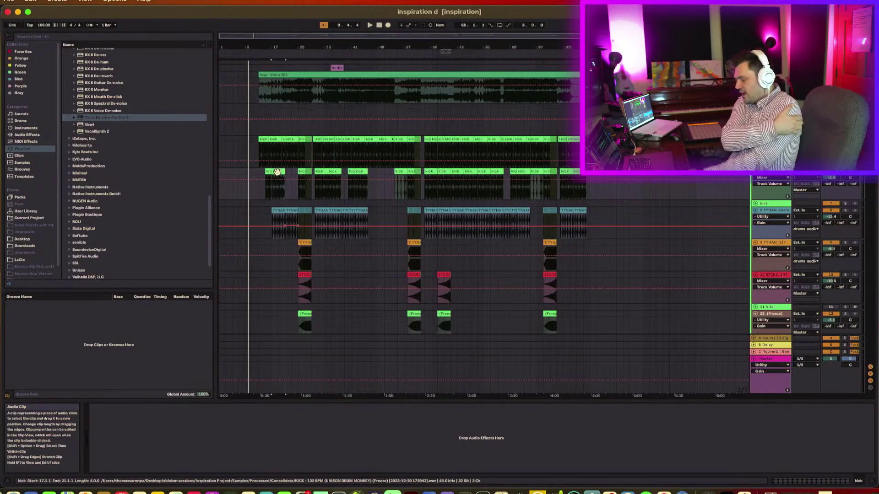
click(276, 172)
key(space)
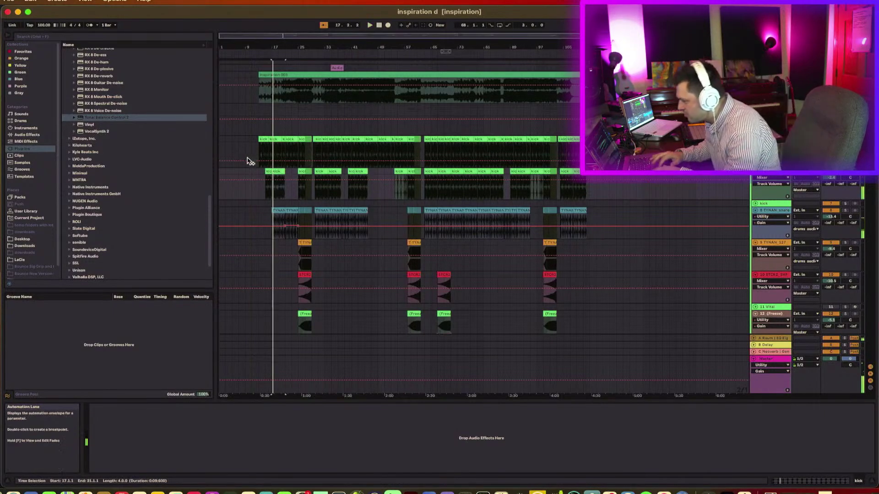
click(239, 183)
key(space)
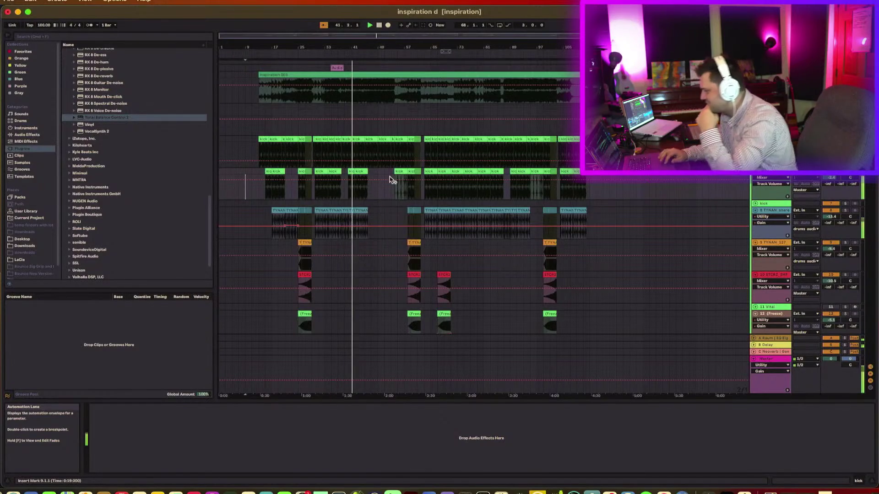
Examine the piano, Vital and foley tracks around bars 41 to 49 during playback and select the short grass footsteps clip
scroll(375, 212, down, 15)
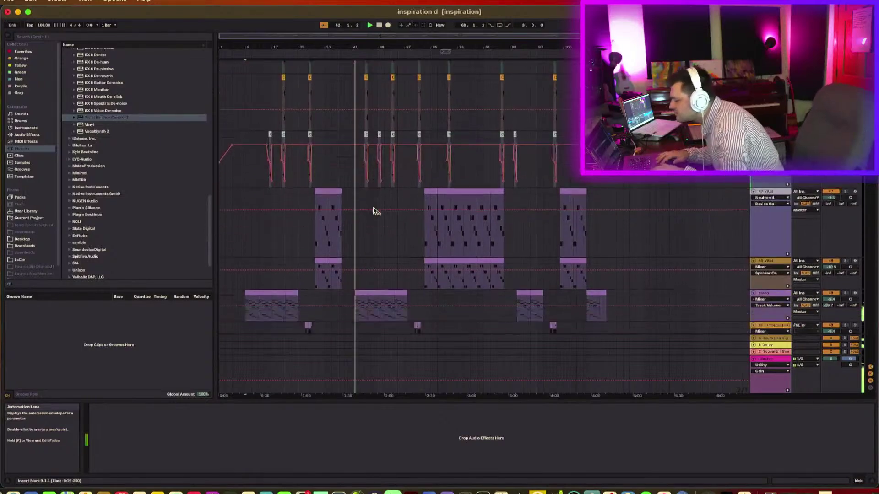
scroll(375, 211, down, 5)
drag(370, 48, 457, 186)
scroll(456, 187, down, 5)
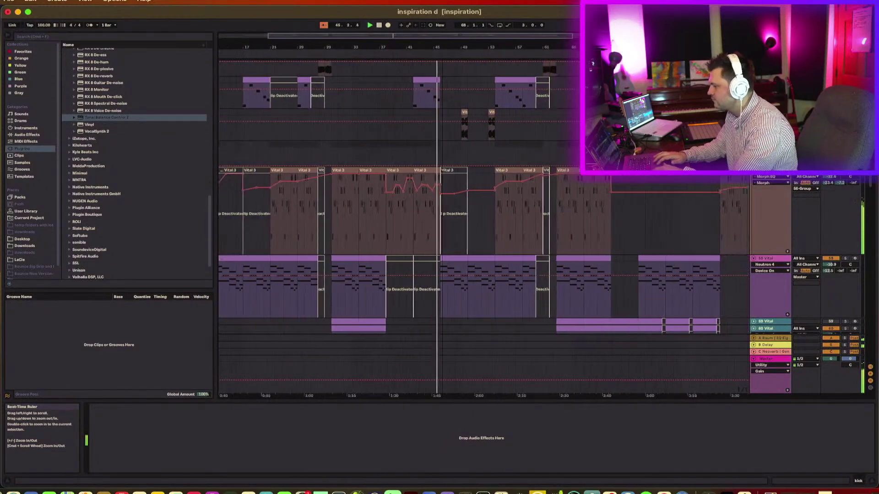
scroll(499, 191, up, 5)
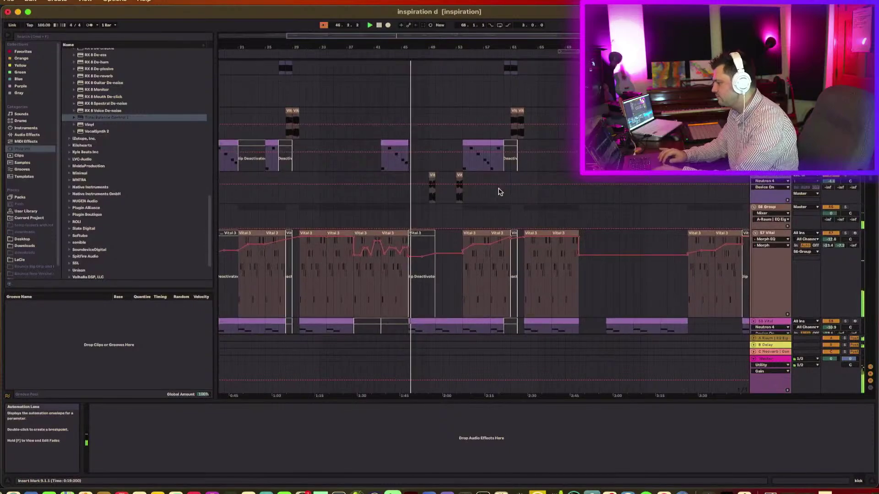
scroll(500, 192, down, 8)
scroll(499, 192, up, 10)
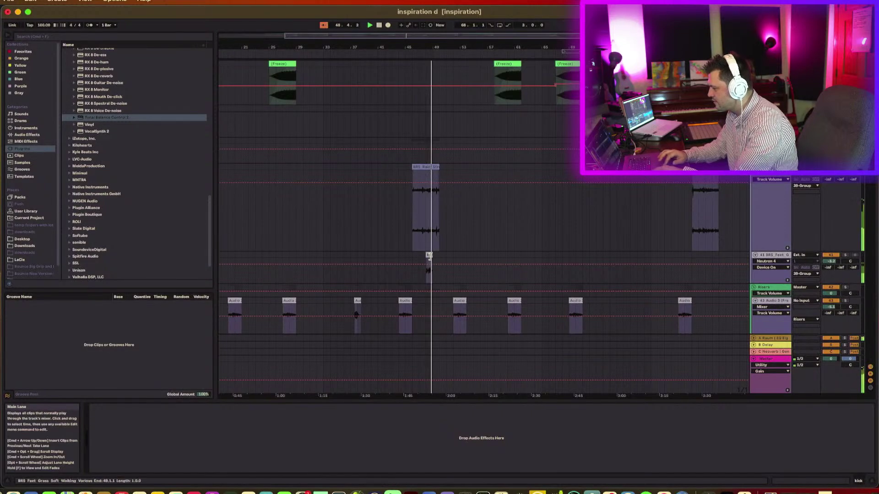
click(428, 269)
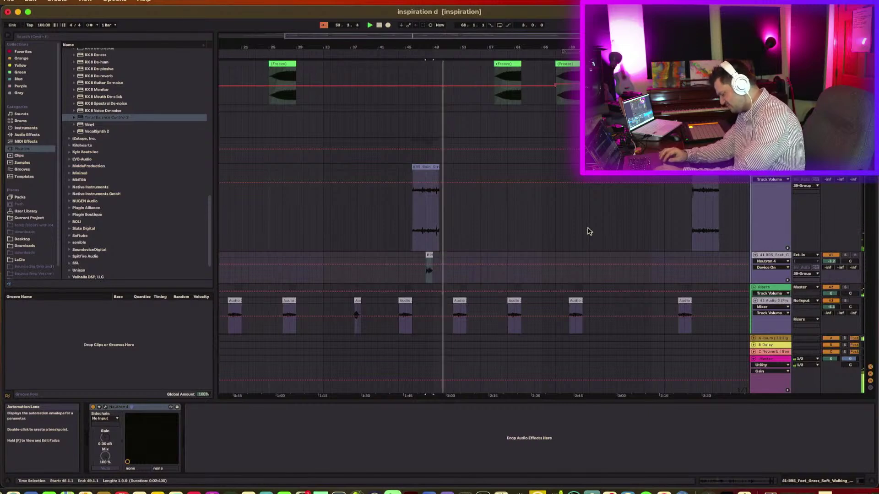
Follow the playback from bar 50 to bar 73, examining the riser, crash, Vital and piano tracks
scroll(548, 209, right, 5)
scroll(548, 209, down, 2)
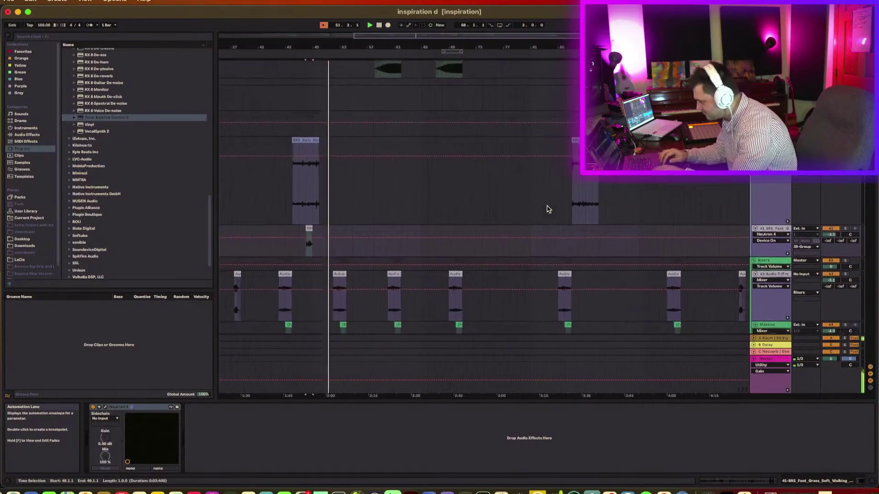
scroll(548, 209, down, 1)
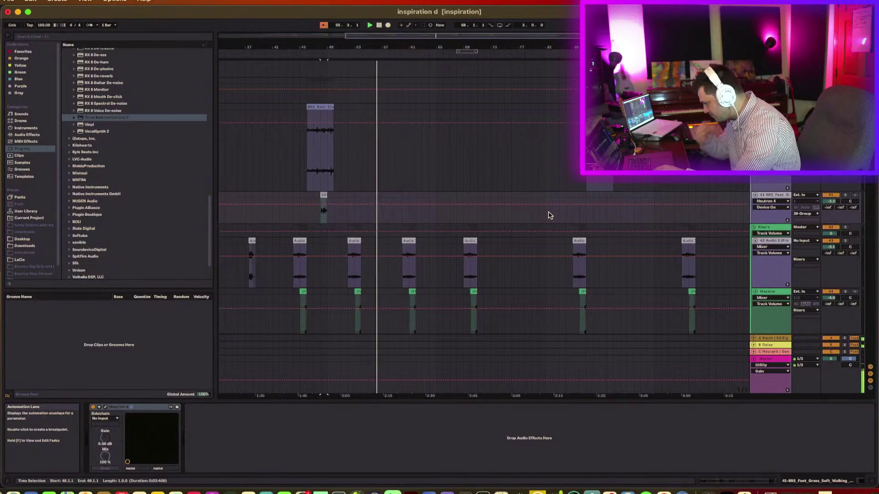
scroll(542, 220, down, 10)
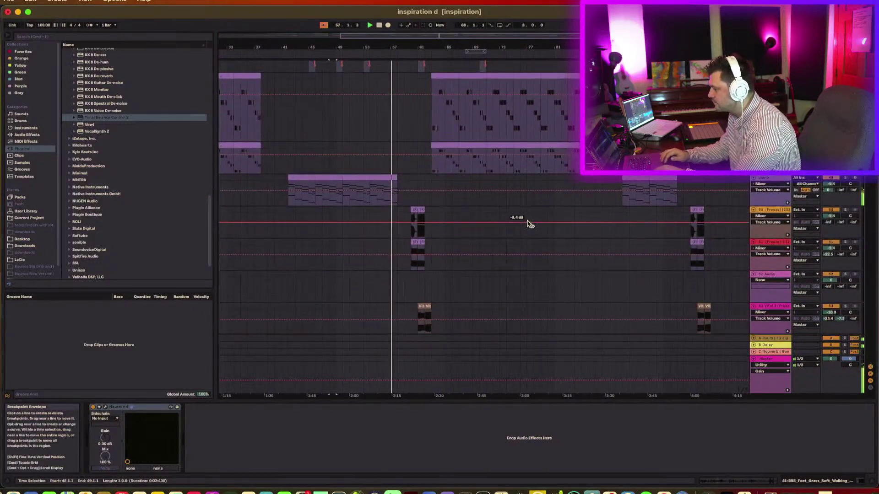
scroll(528, 224, up, 5)
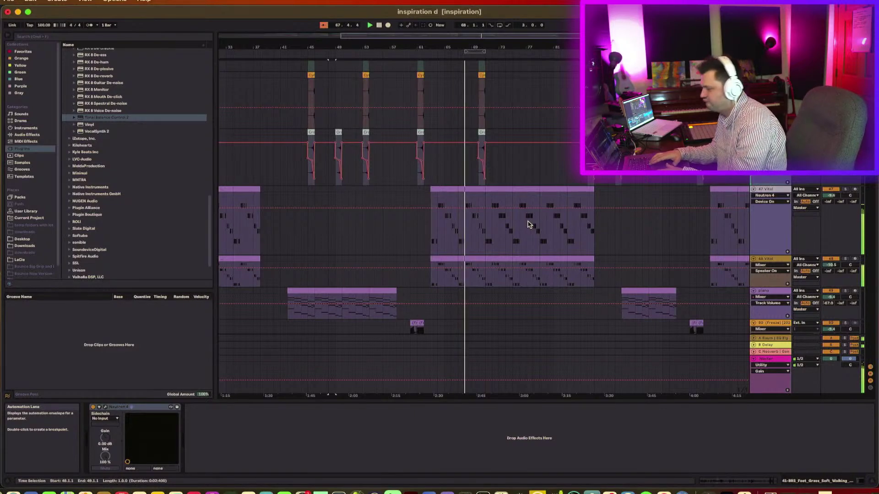
scroll(529, 224, up, 3)
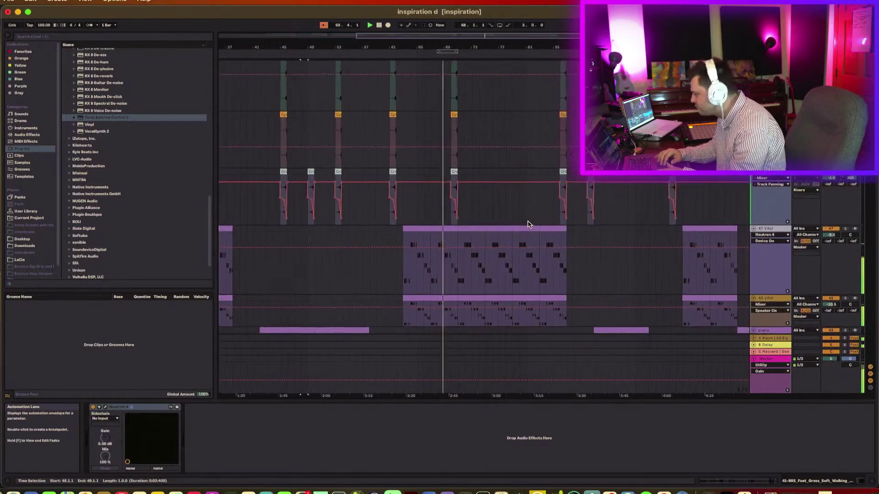
scroll(529, 224, up, 2)
scroll(529, 225, right, 3)
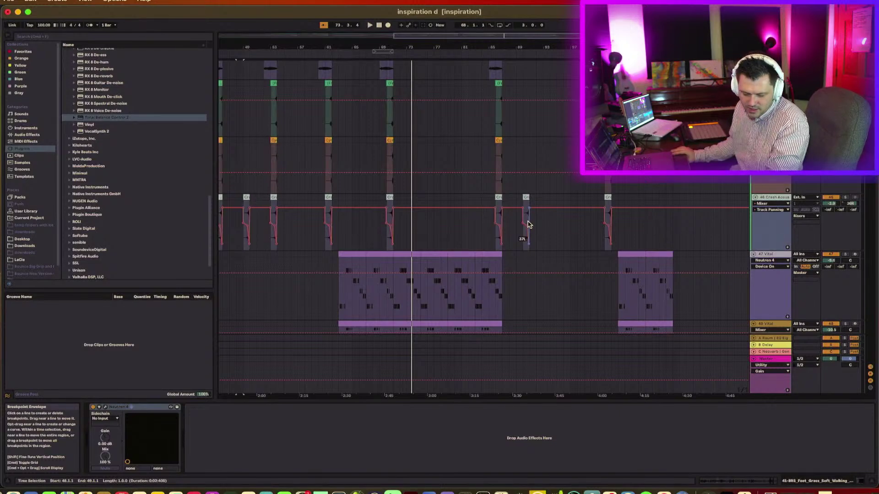
Resume playback, examine the Vital, piano and frozen tracks up to about bar 89, and dismiss the device connection alert
key(space)
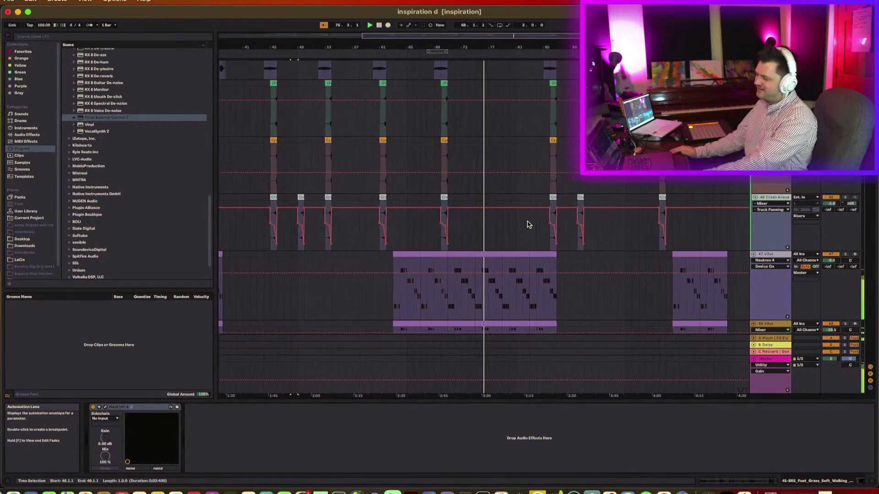
scroll(528, 224, down, 3)
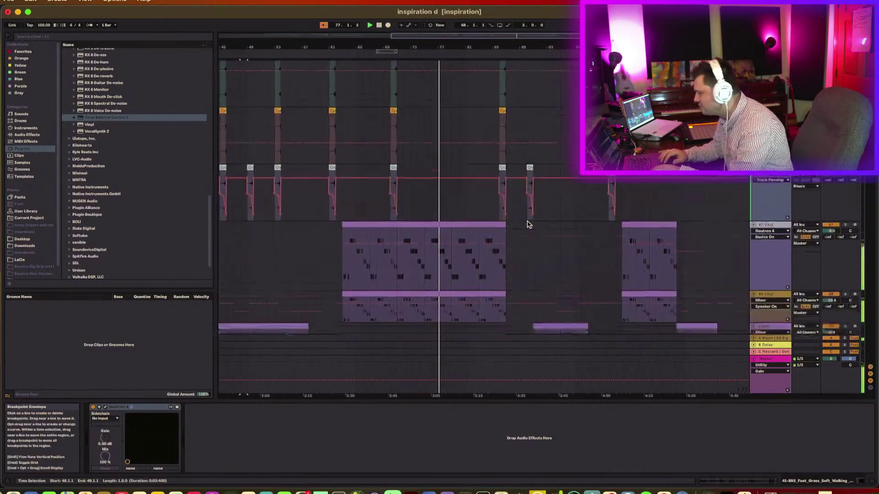
scroll(529, 224, down, 4)
drag(456, 50, 457, 71)
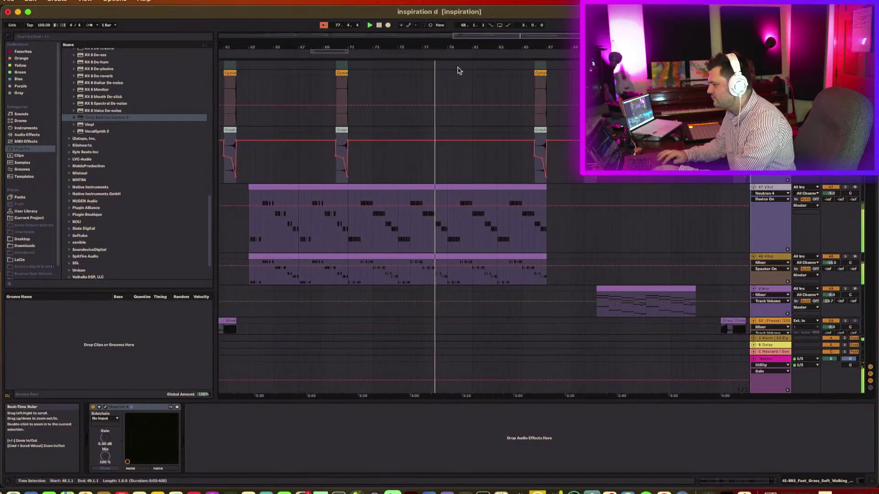
scroll(491, 139, down, 5)
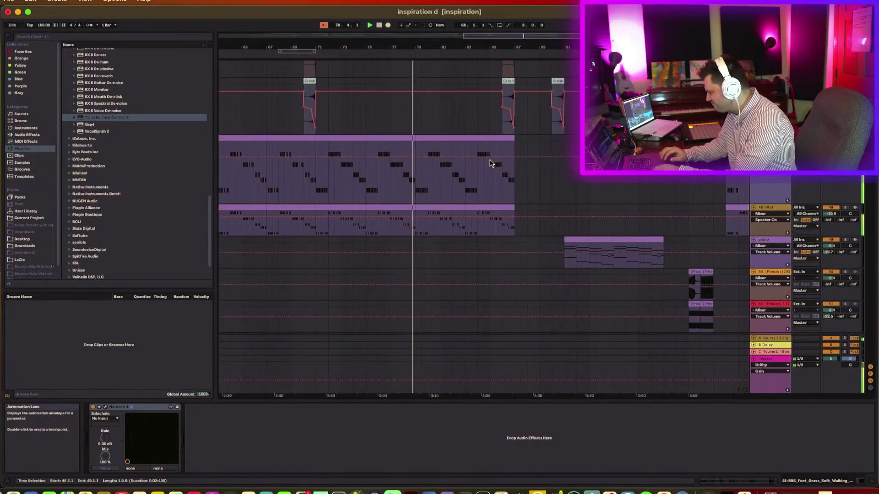
scroll(490, 166, down, 8)
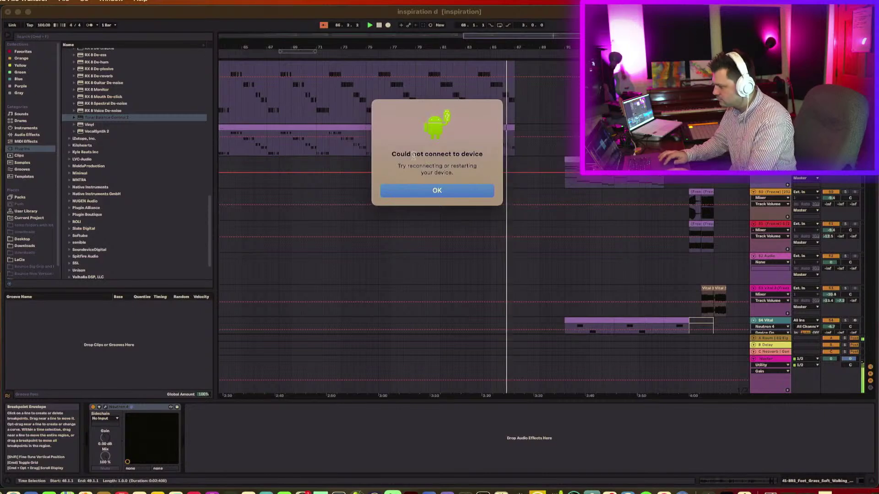
click(452, 191)
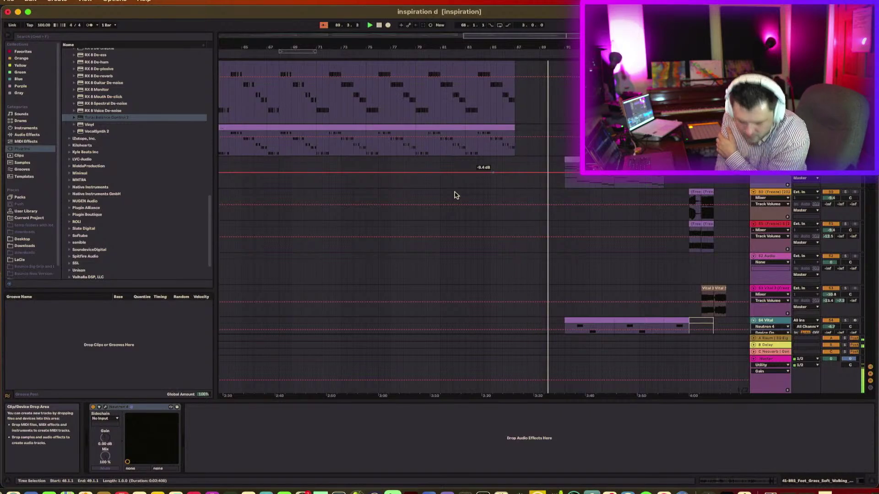
Listen on to about bar 101, examining the Vital group, rain and riser tracks and the drum tracks' final build-up
scroll(500, 222, down, 10)
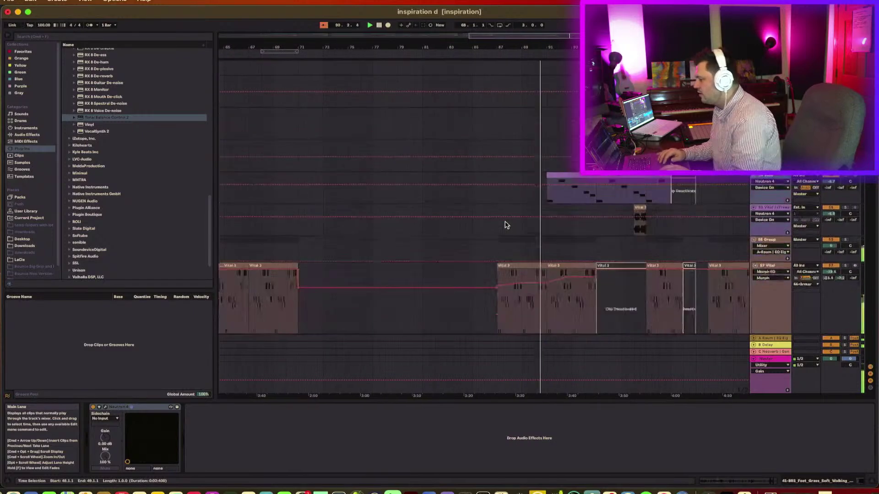
scroll(505, 224, up, 6)
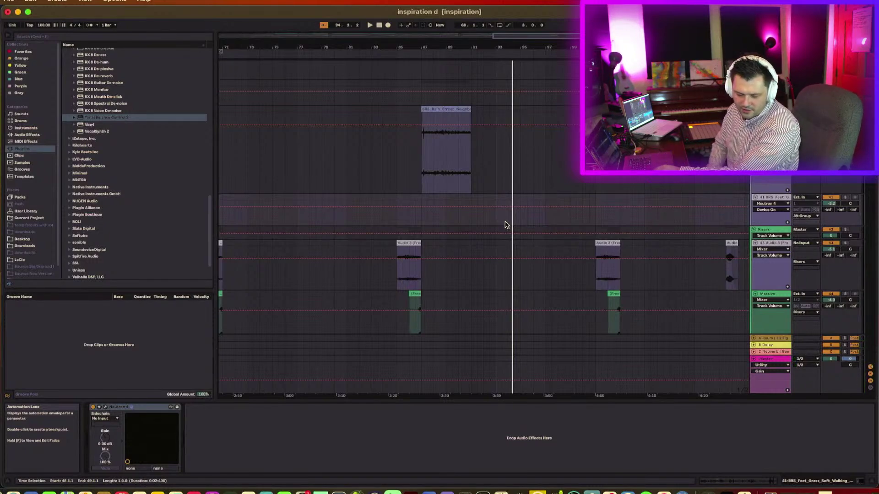
key(space)
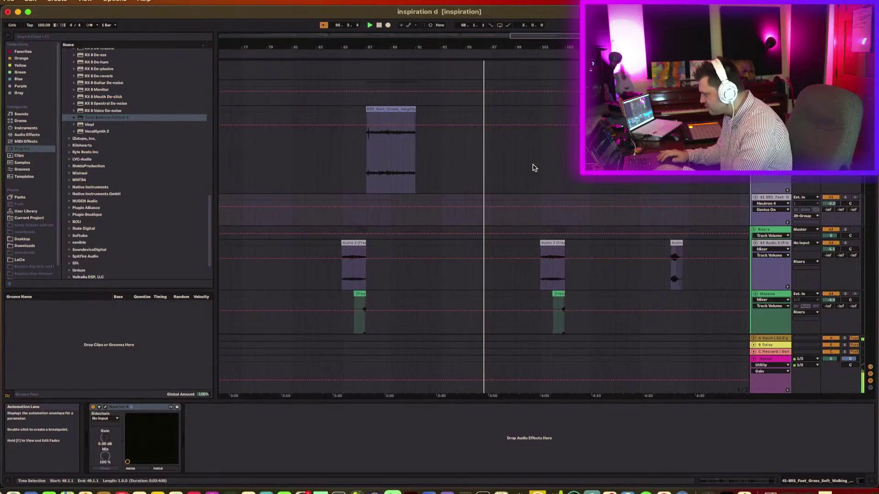
scroll(532, 167, up, 15)
scroll(533, 167, up, 5)
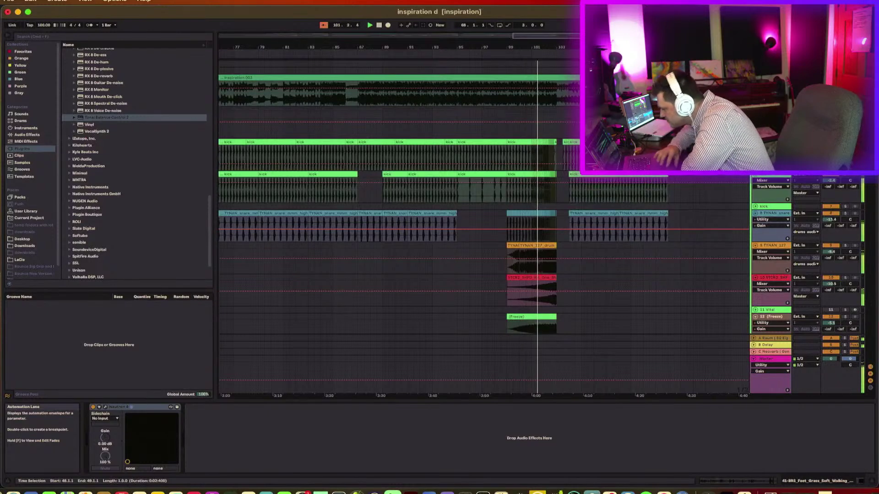
Try deleting the lower kick track's build-up clips from 101.1.3 to 103.1.1, and undo the deletion
drag(555, 47, 549, 148)
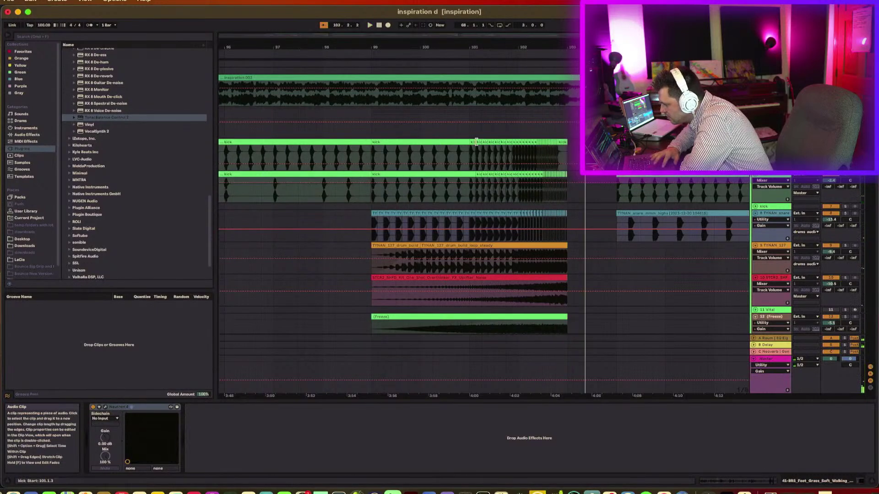
drag(471, 158, 483, 174)
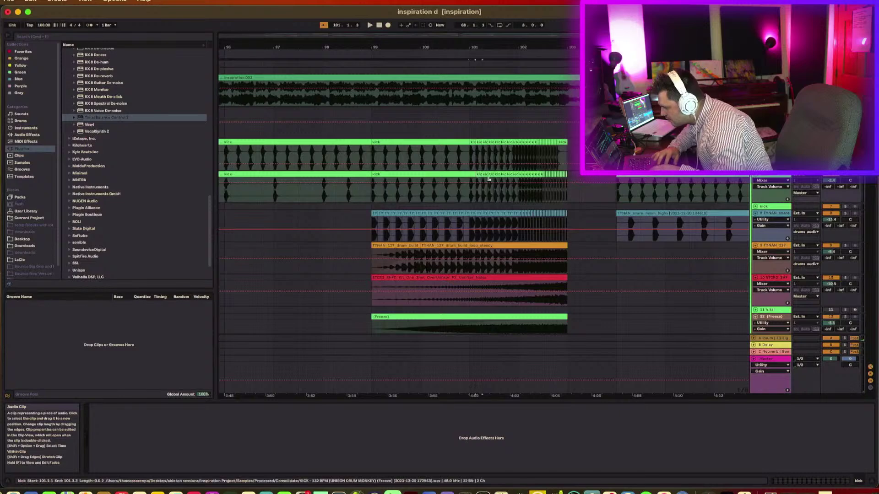
click(565, 174)
key(Delete)
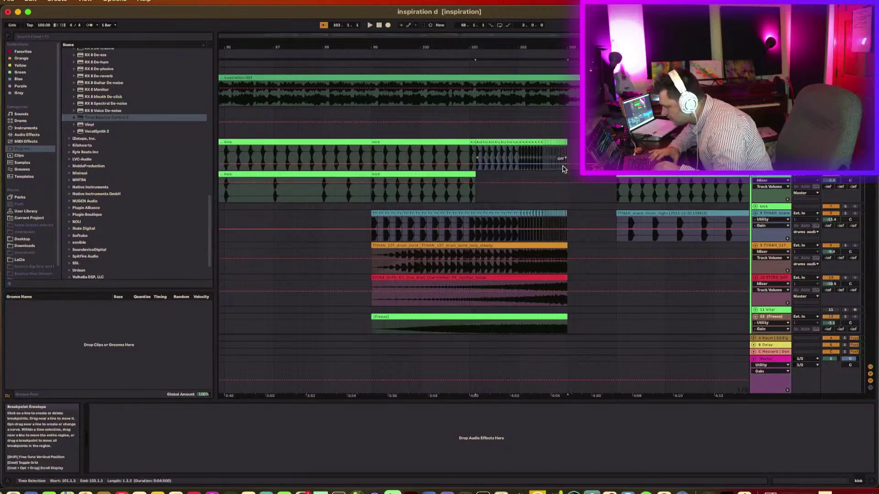
key(super+z)
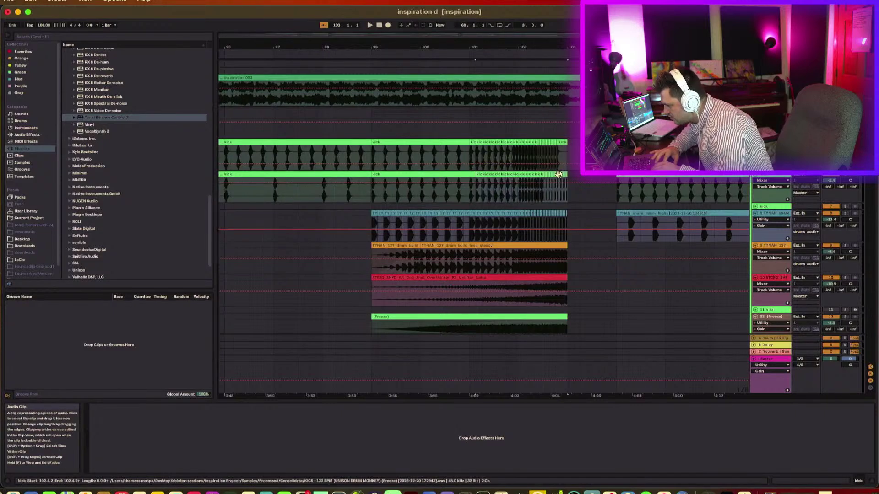
Play the transition past bar 103 and delete the upper kick track's section from 103.3.1 to 104.1.1
key(space)
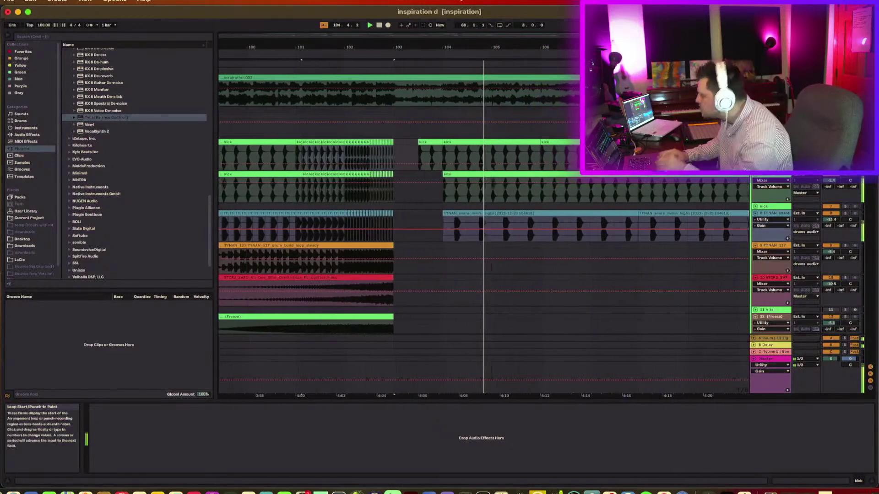
click(377, 142)
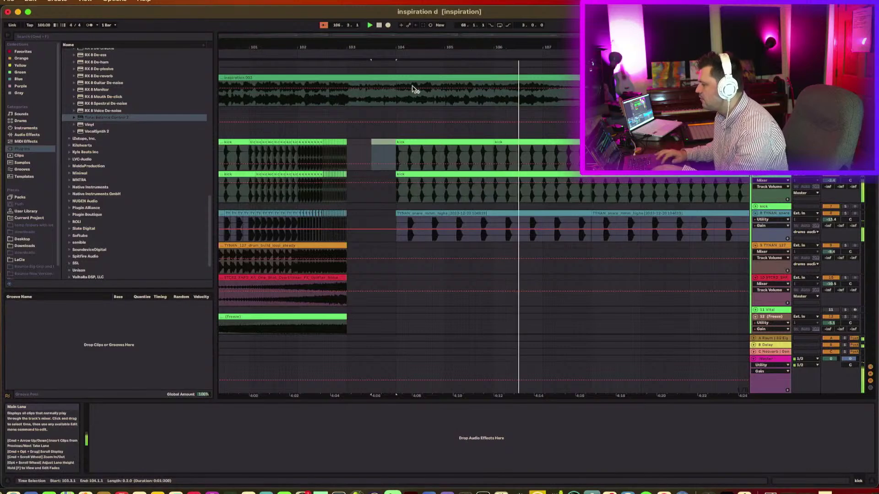
drag(414, 54, 561, 43)
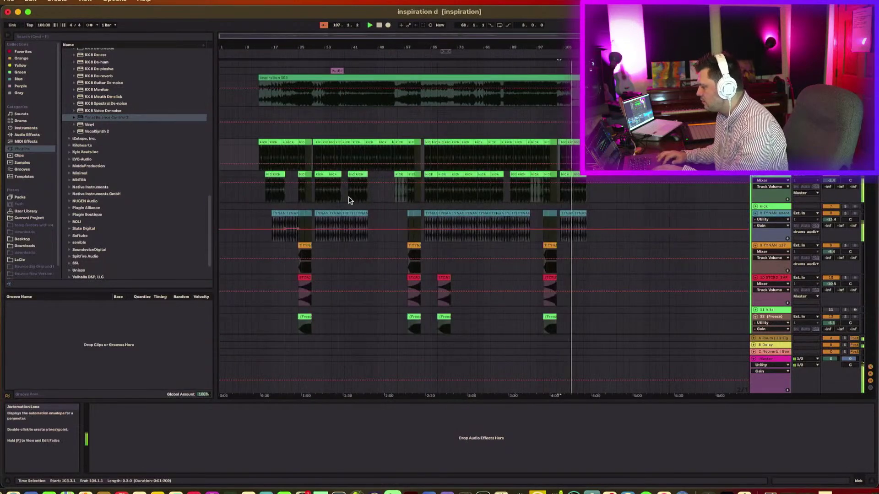
Fold the upper kick track and listen to the ending up to about bar 116, examining the crash, Vital, piano and frozen tracks
click(755, 141)
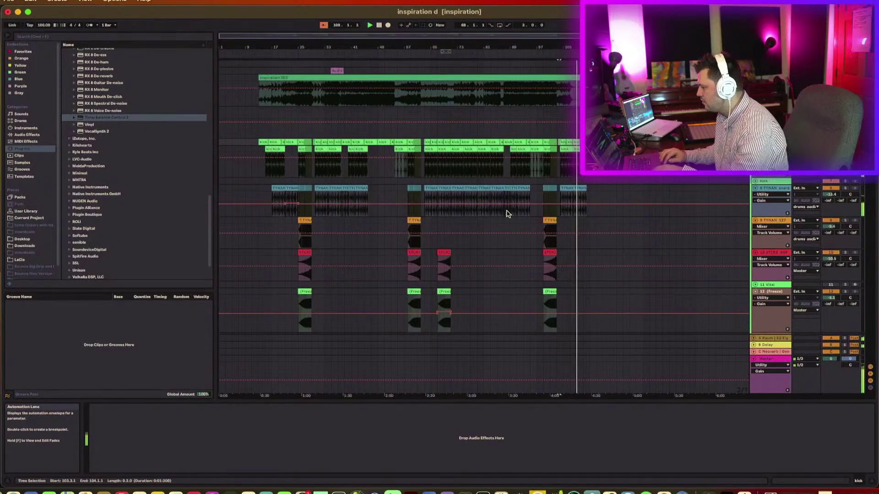
scroll(507, 213, down, 15)
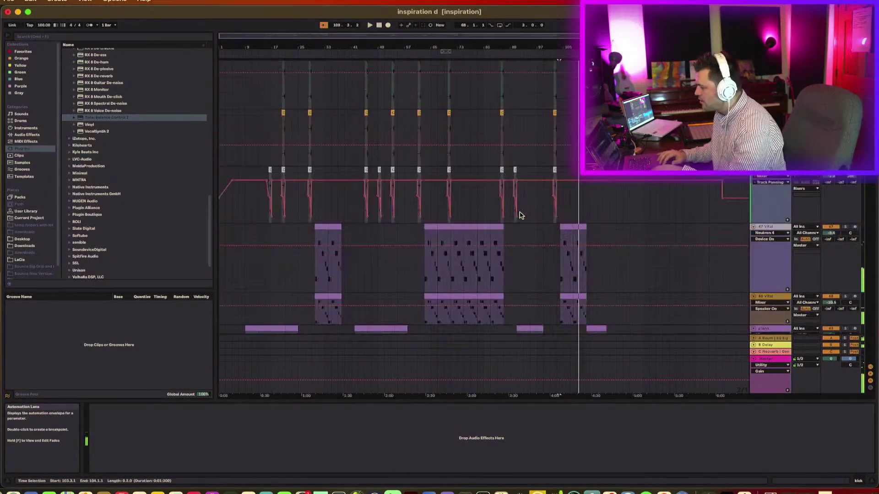
scroll(741, 249, down, 3)
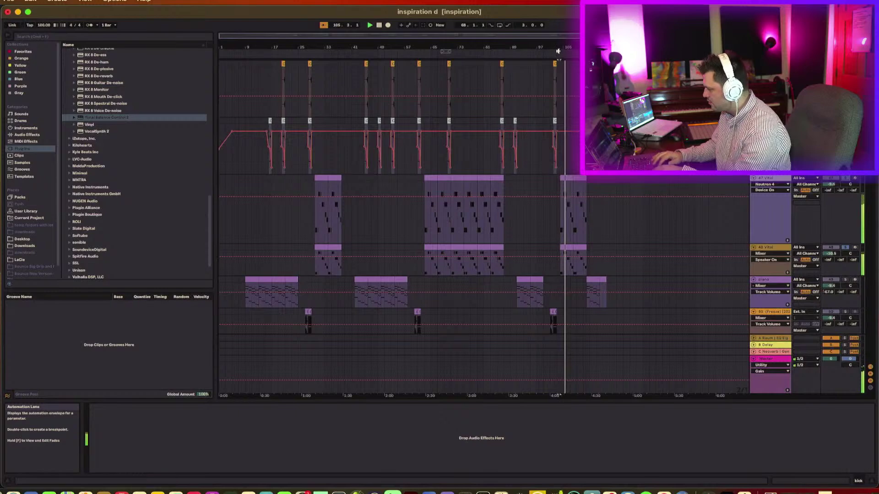
drag(558, 51, 569, 49)
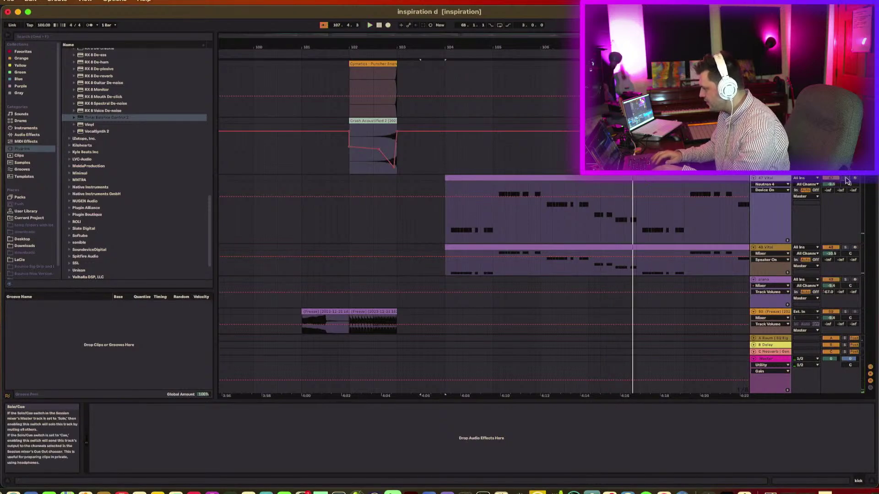
key(space)
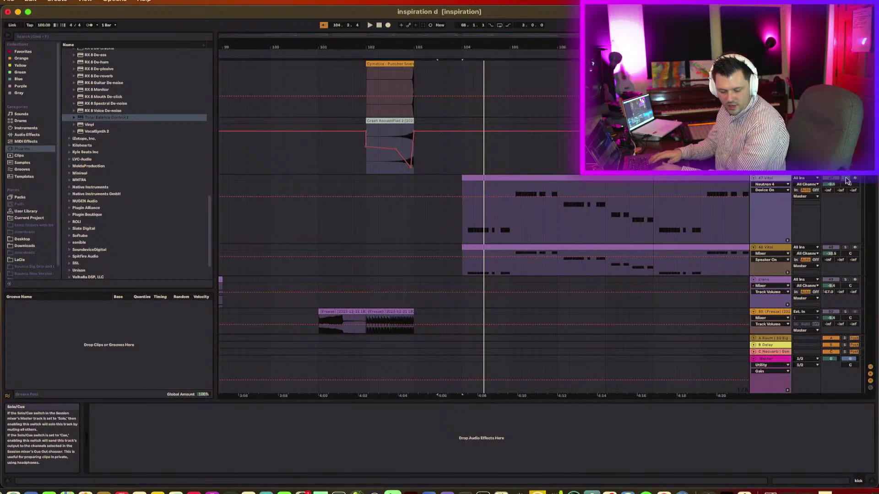
key(space)
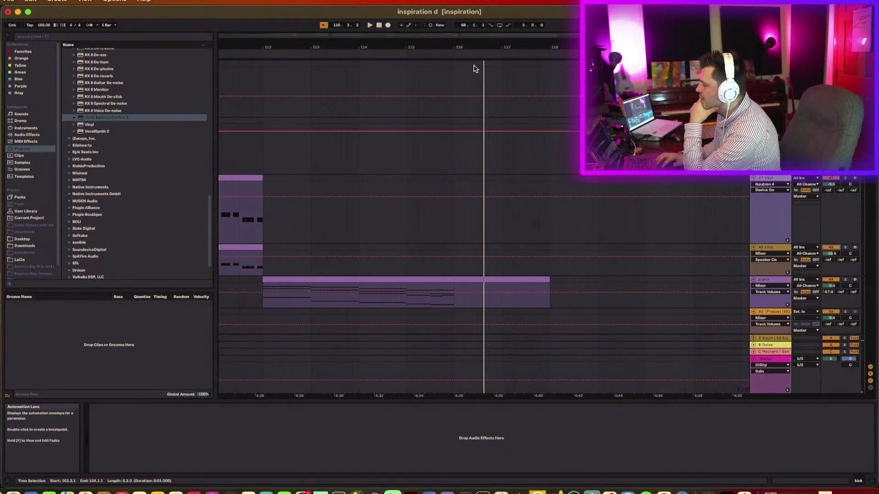
drag(457, 47, 558, 59)
scroll(559, 60, down, 15)
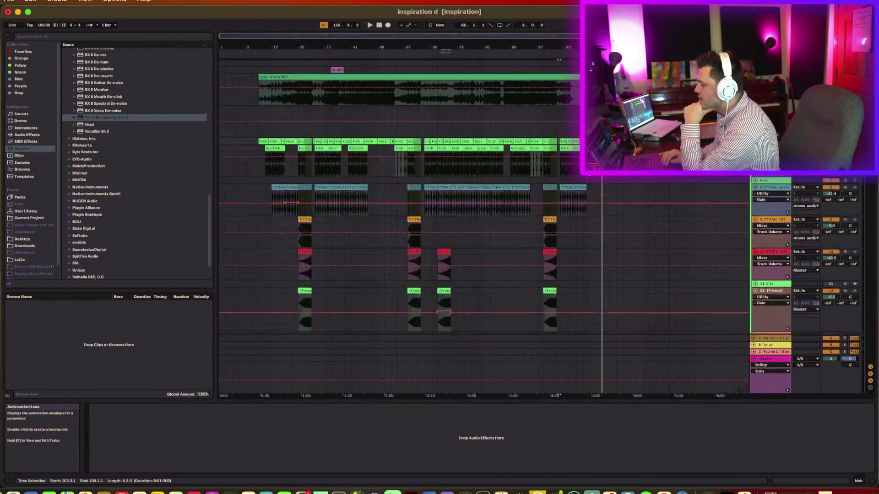
scroll(559, 59, down, 5)
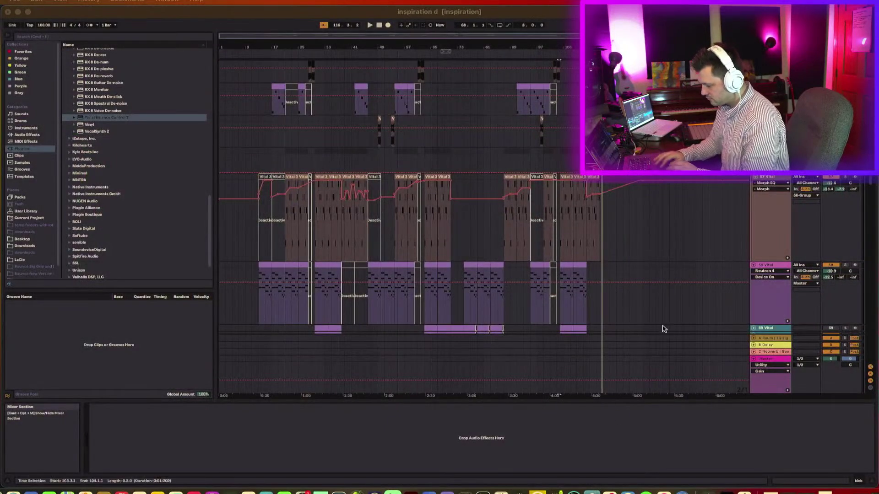
click(194, 493)
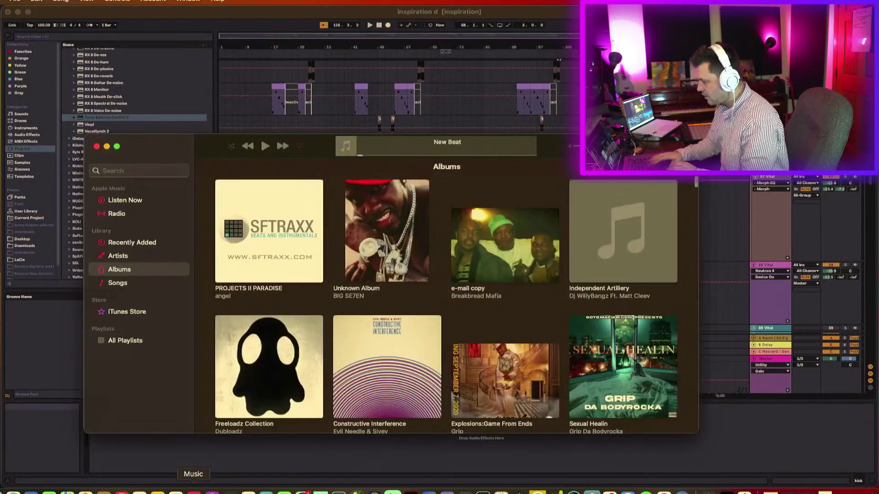
key(super+h)
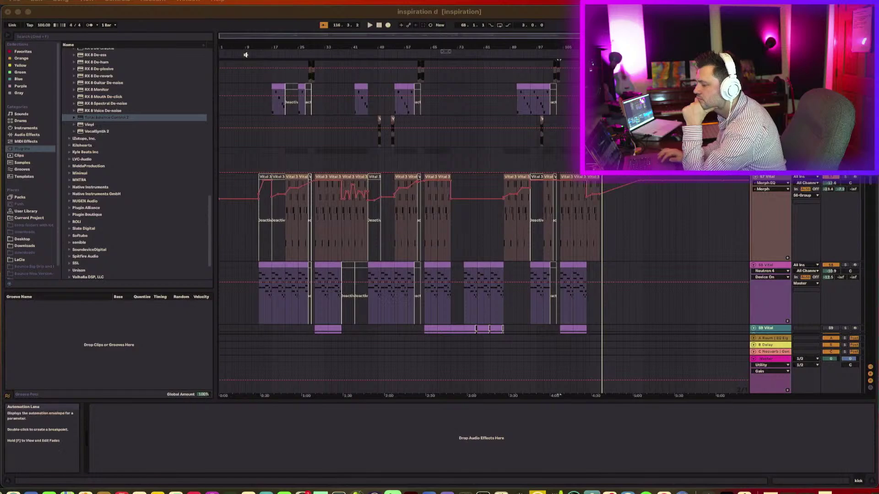
click(15, 1)
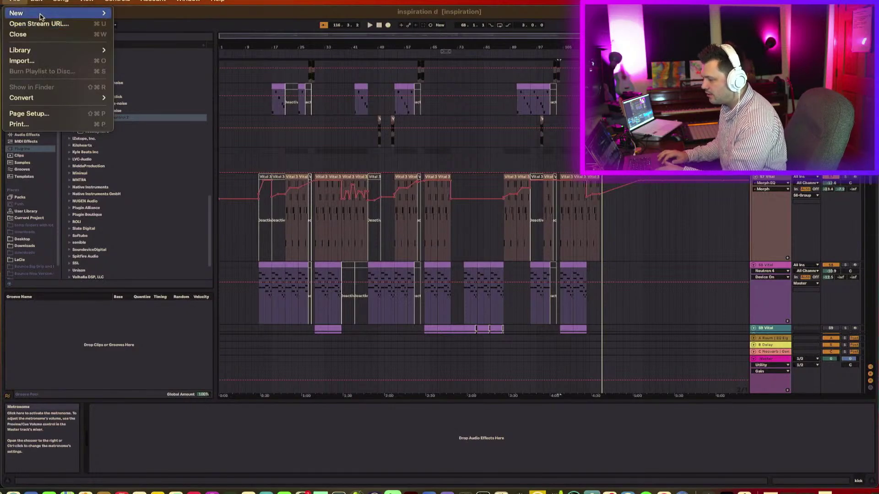
click(113, 156)
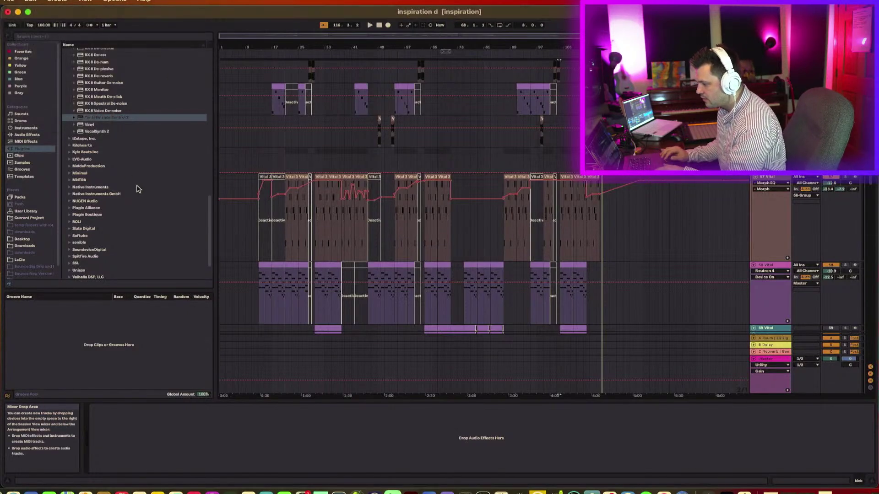
Start a new Live Set, saving the changes to inspiration d, and load the MR AUDIO master template
click(9, 1)
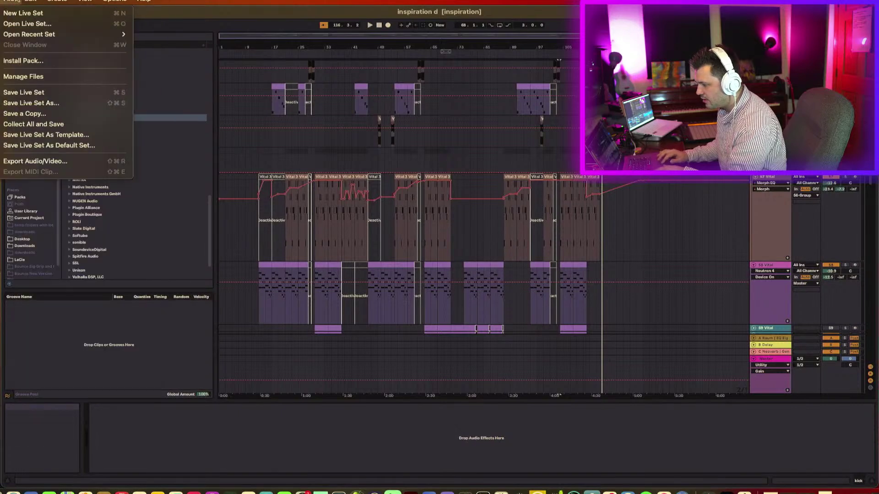
click(24, 13)
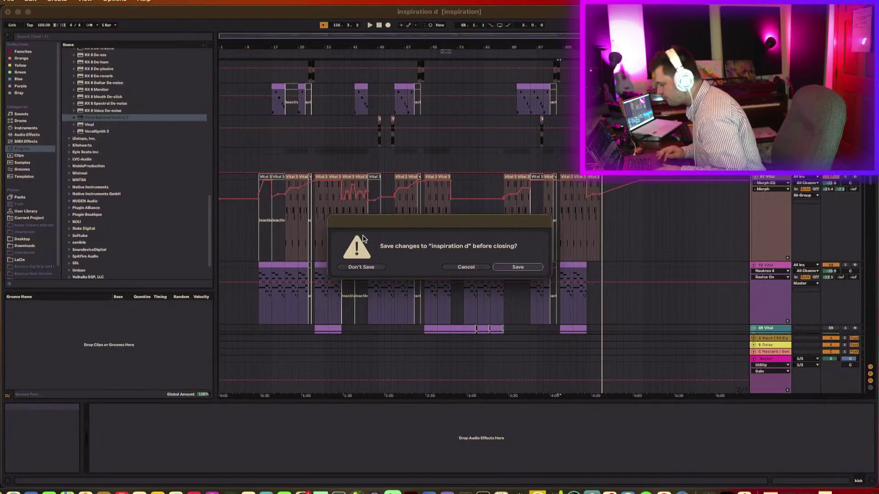
click(516, 267)
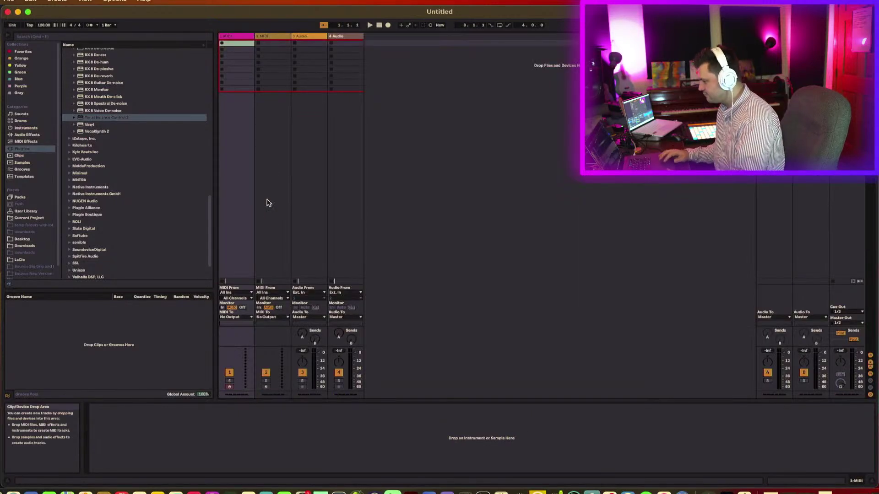
click(28, 177)
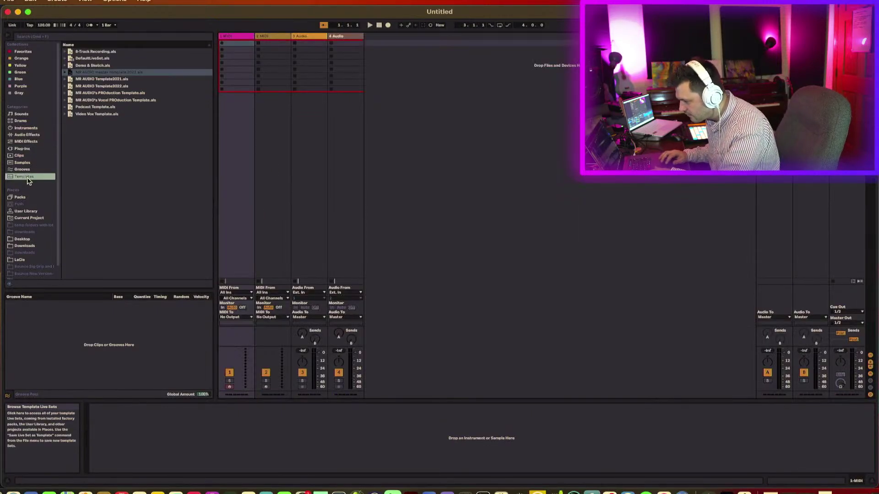
double_click(121, 72)
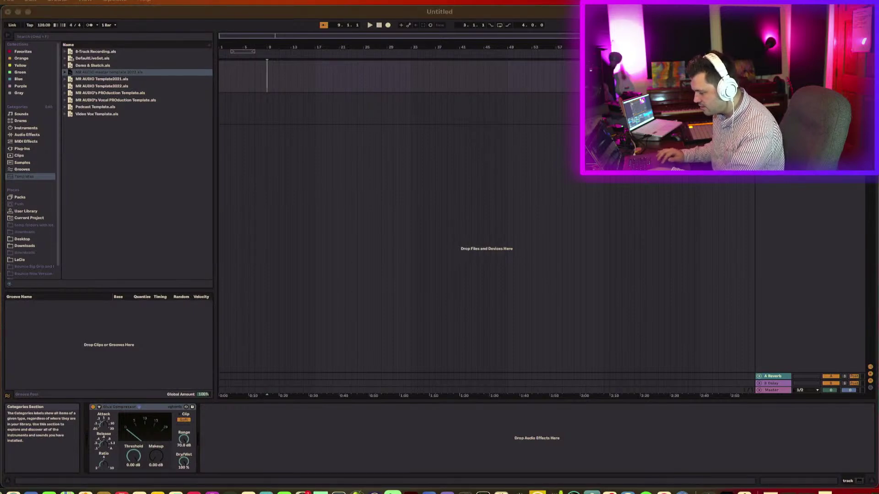
Import New Beat.mp3 from the Downloads folder onto the first audio track, starting at bar 9
click(2, 493)
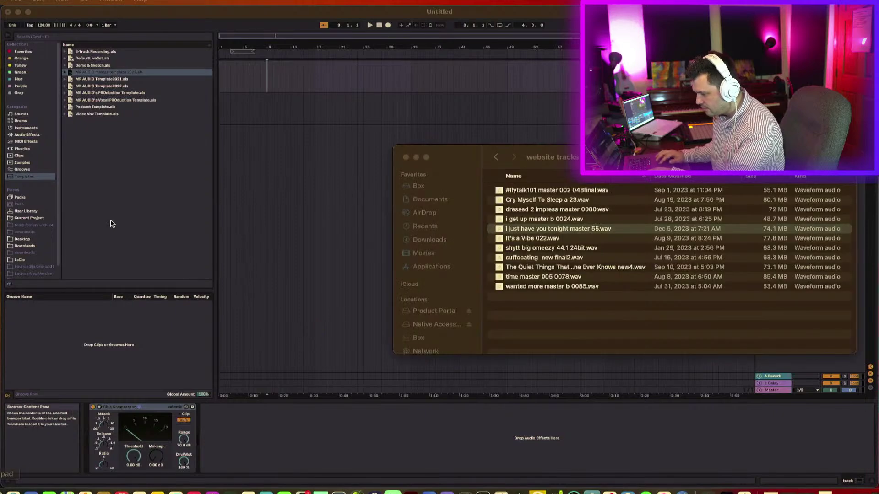
drag(552, 159, 0, 215)
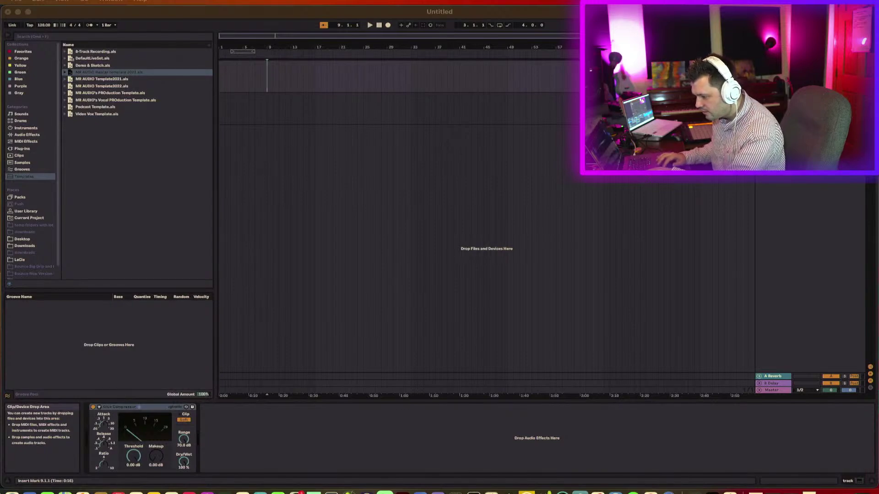
mouse_move(8, 411)
mouse_down()
mouse_move(267, 204)
mouse_move(297, 155)
mouse_move(268, 78)
mouse_up()
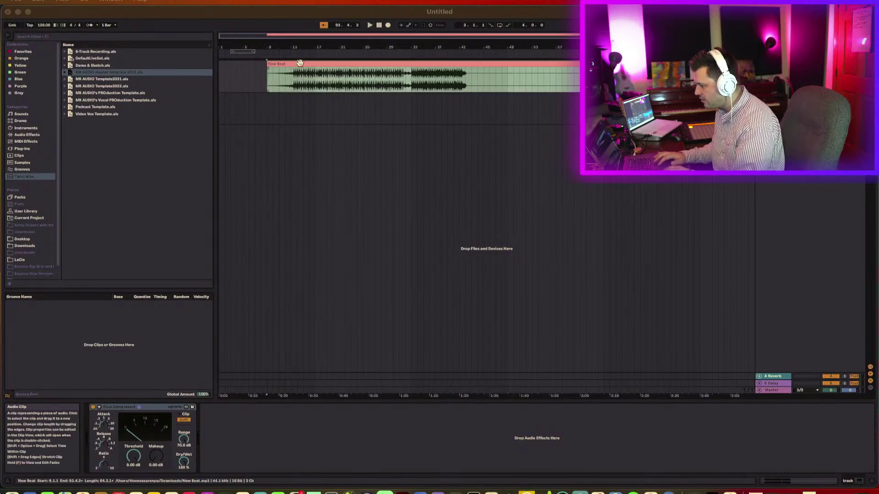
Enlarge the New Beat track's height to show its stereo waveform in detail
drag(334, 39, 336, 109)
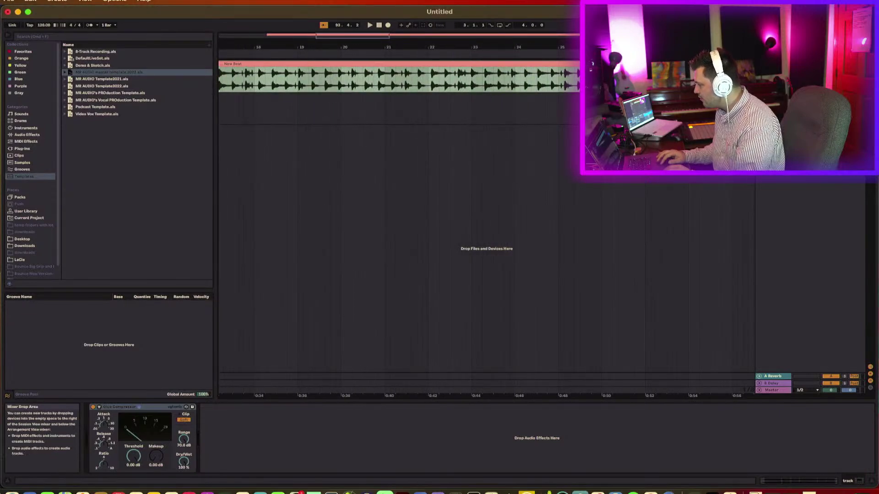
drag(766, 96, 766, 200)
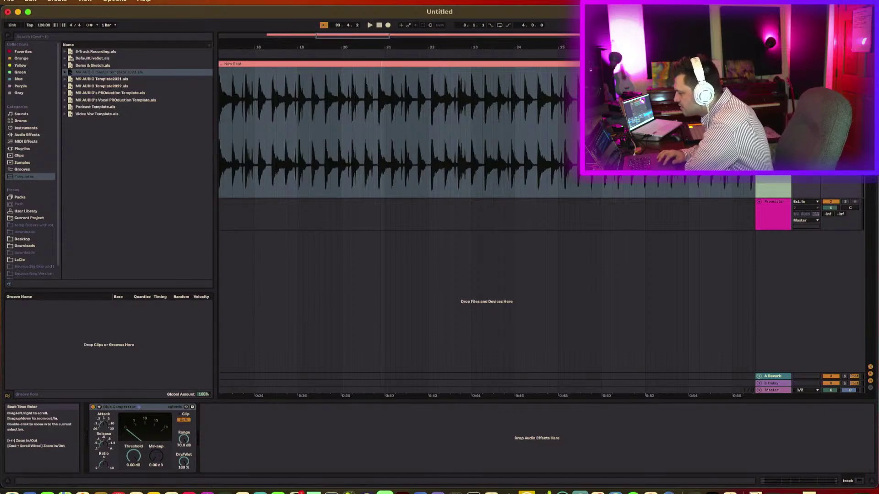
Examine the drum hit around 30.4.3 in the New Beat waveform, marking its attack and its body with time selections
drag(377, 46, 378, 78)
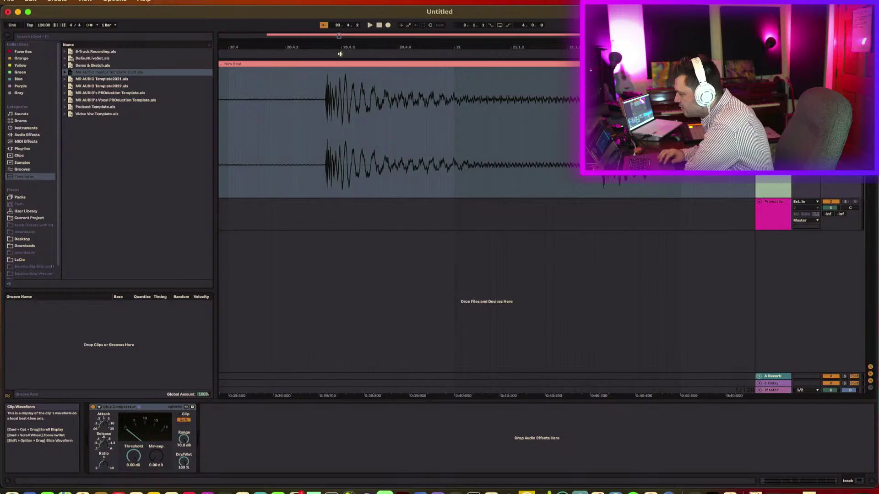
scroll(314, 124, up, 3)
click(309, 125)
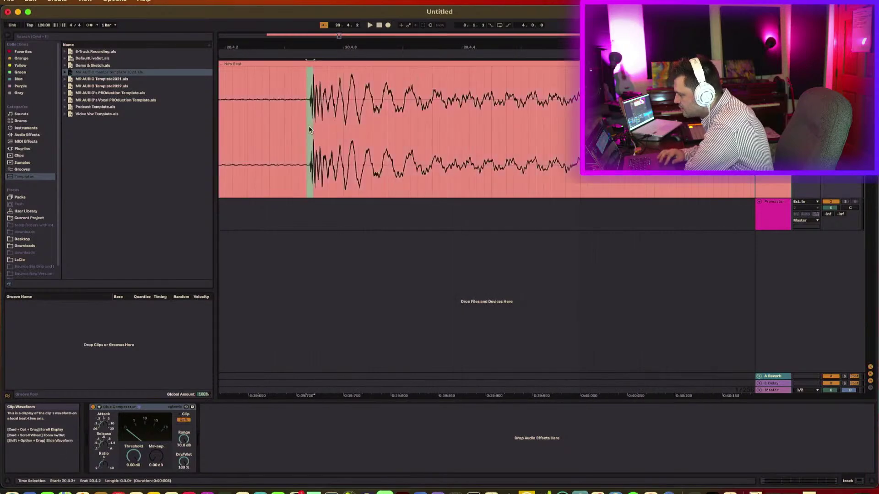
drag(328, 120, 402, 114)
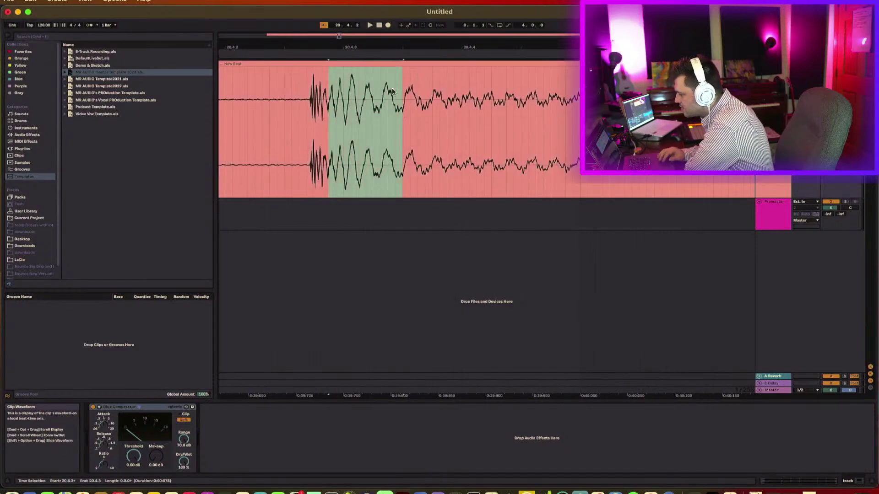
Examine the overall New Beat waveform and the break just before bar 33
drag(341, 46, 364, 28)
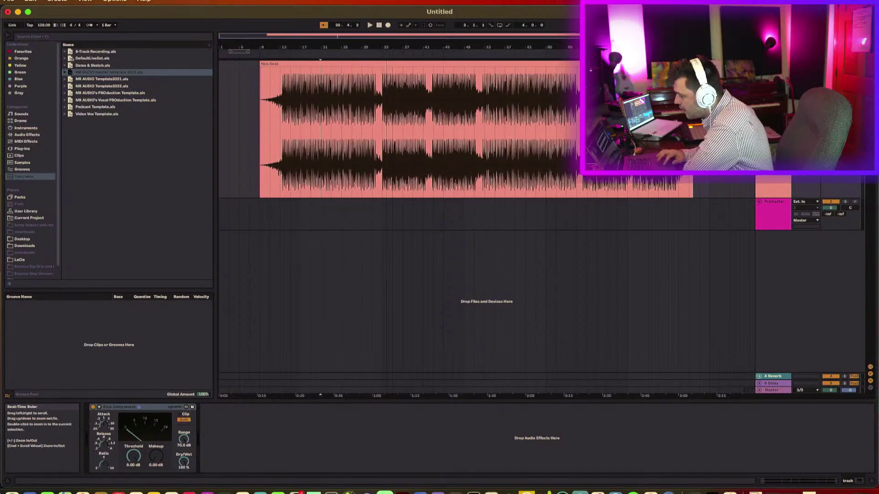
mouse_move(389, 45)
mouse_down()
mouse_move(389, 105)
mouse_move(393, 43)
mouse_up()
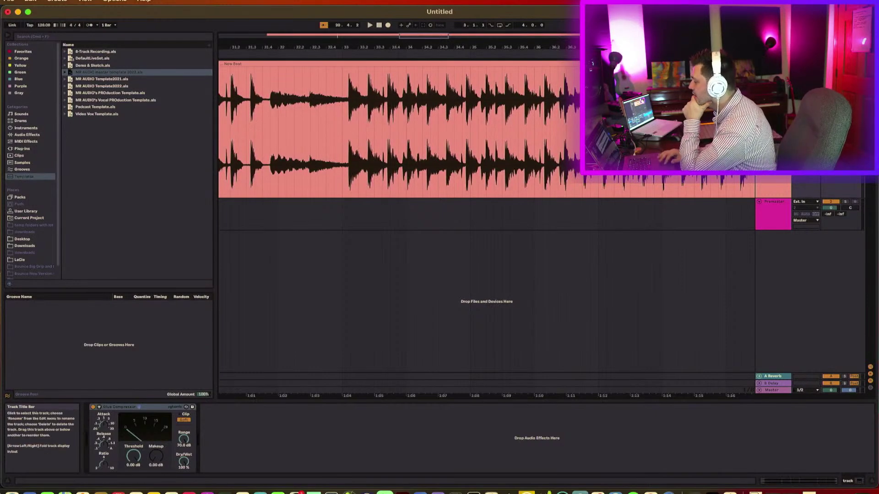
drag(488, 42, 520, 9)
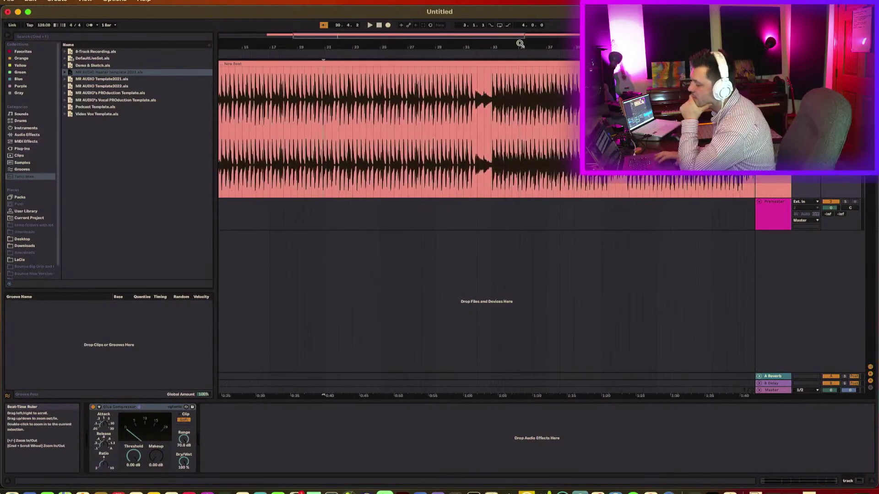
Raise the New Beat clip's gain to 6.19 dB, checking the peaks of the first drum hit after bar 33
click(407, 63)
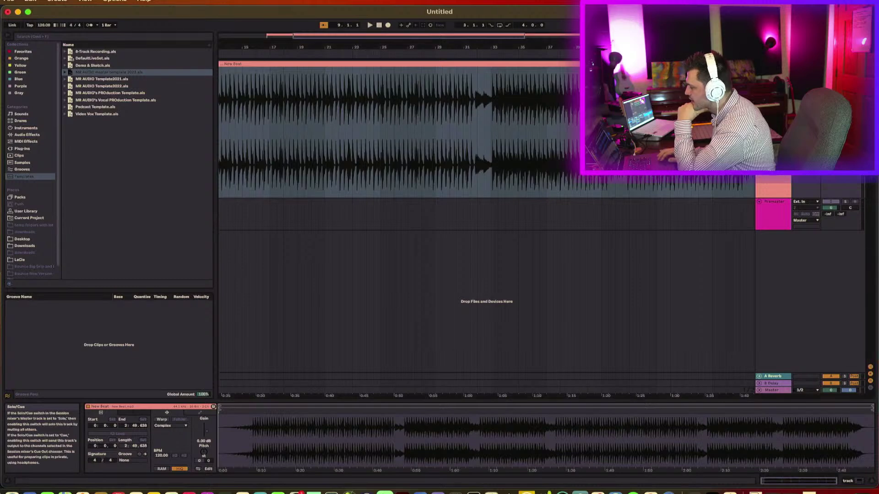
drag(205, 432, 204, 403)
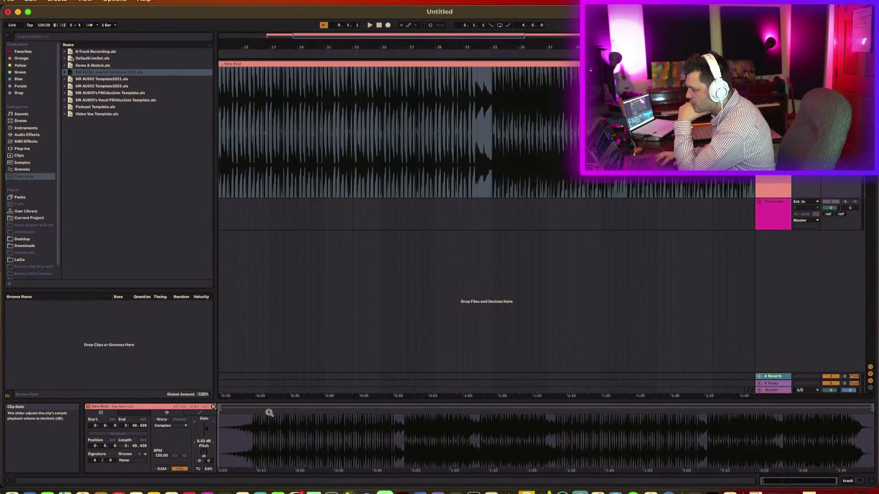
mouse_move(543, 47)
mouse_down()
mouse_move(540, 69)
mouse_move(541, 47)
mouse_up()
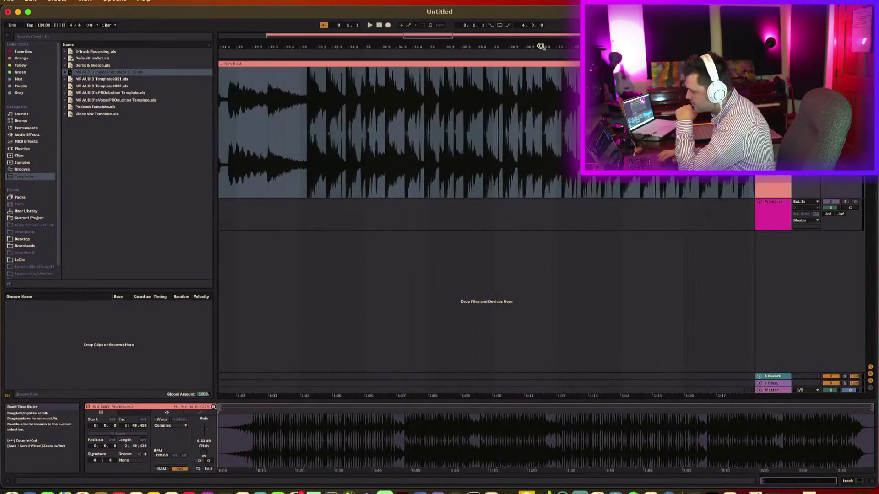
drag(402, 47, 402, 69)
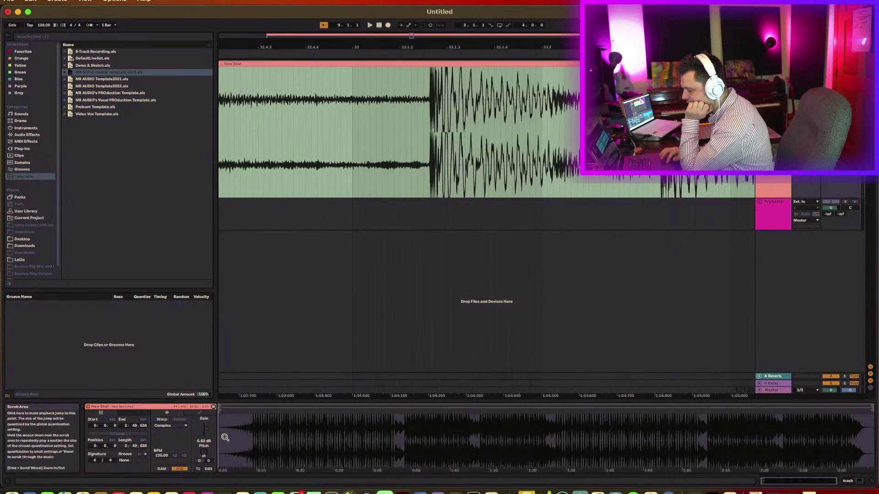
drag(206, 428, 206, 429)
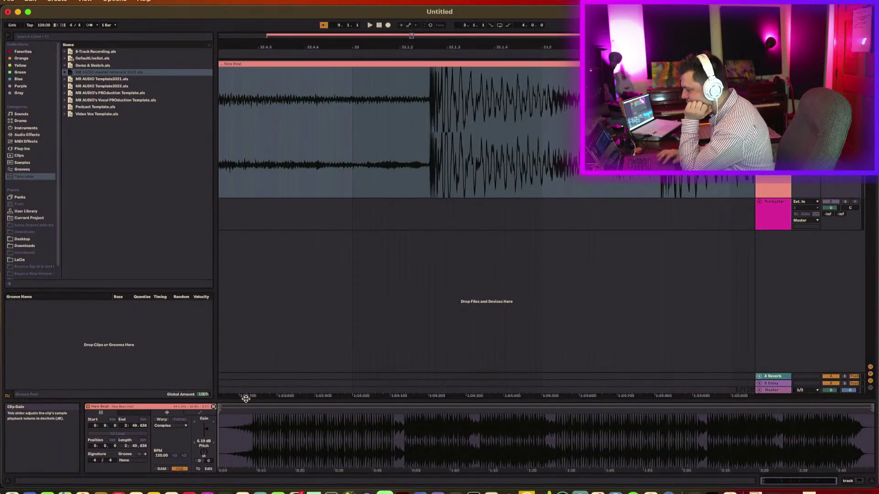
Play New Beat from the drop just after bar 33 and set the clip's gain to 4.13 dB
click(424, 172)
key(space)
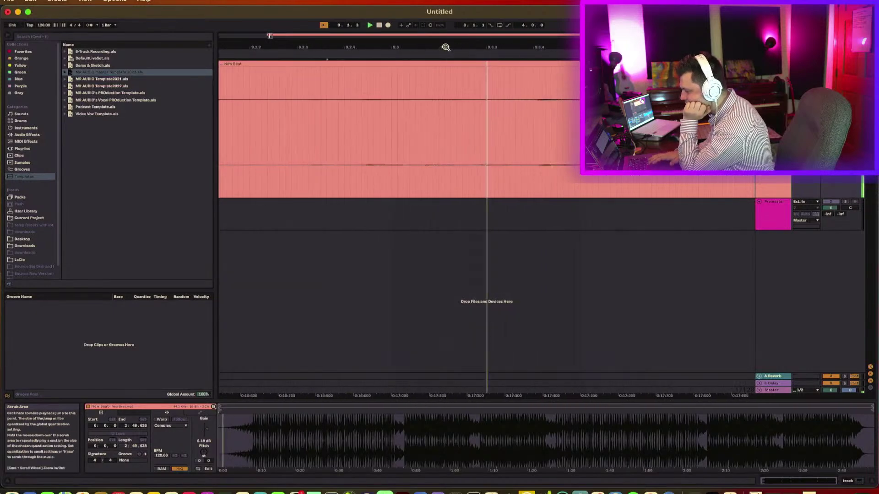
drag(446, 47, 445, 28)
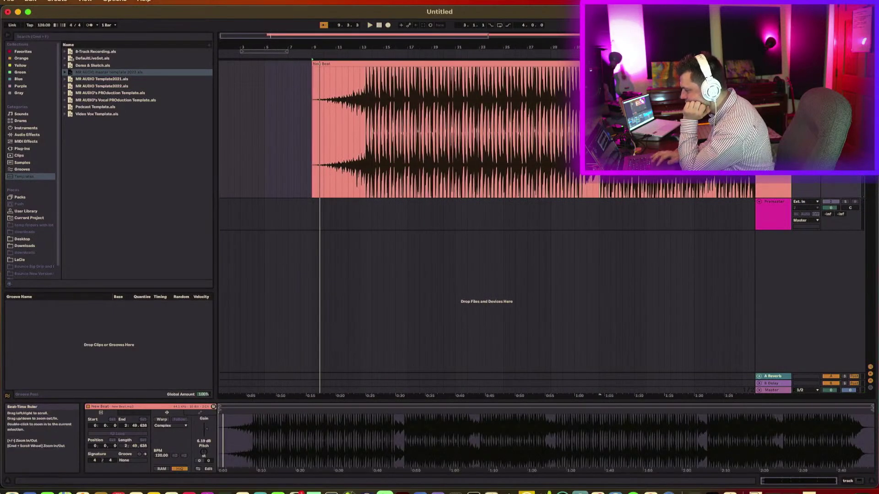
drag(600, 47, 600, 96)
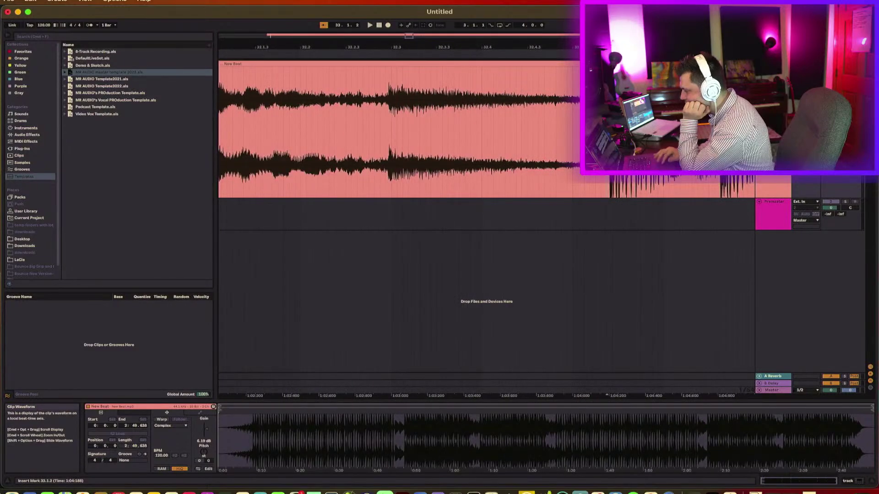
key(space)
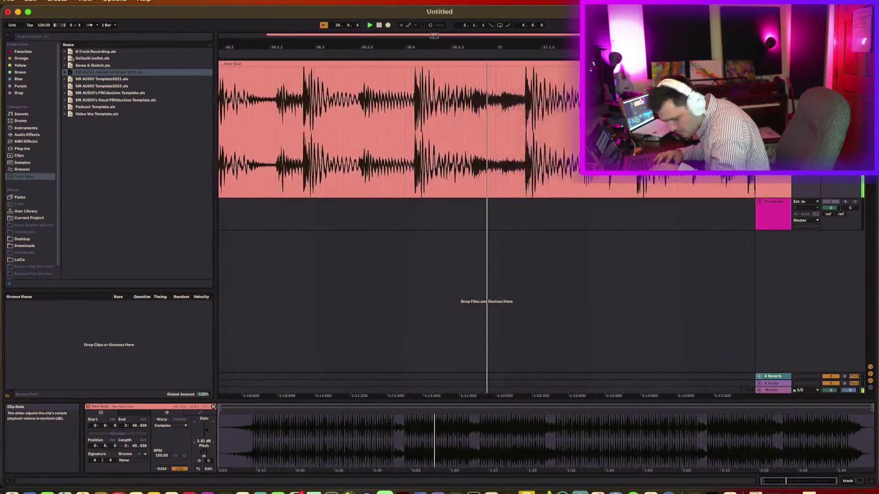
drag(206, 430, 205, 427)
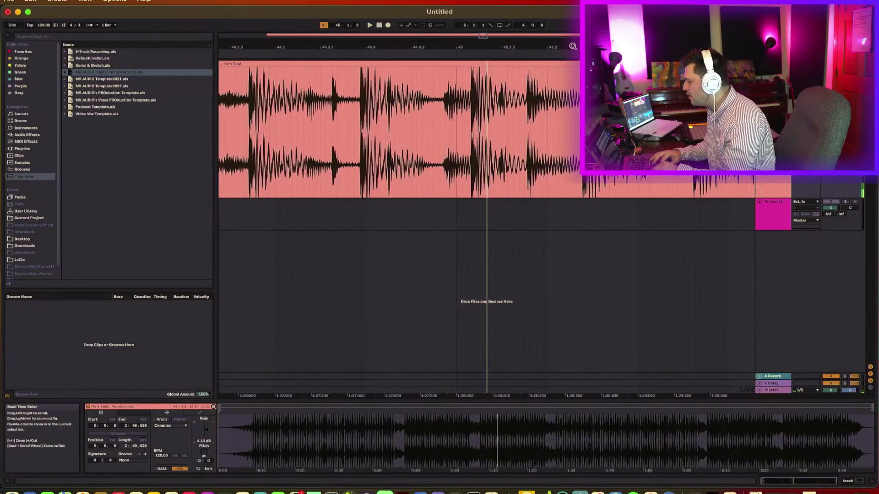
Check the Oversampling option of the Glue Compressor on the New Beat track, and freeze the track
drag(573, 54, 573, 37)
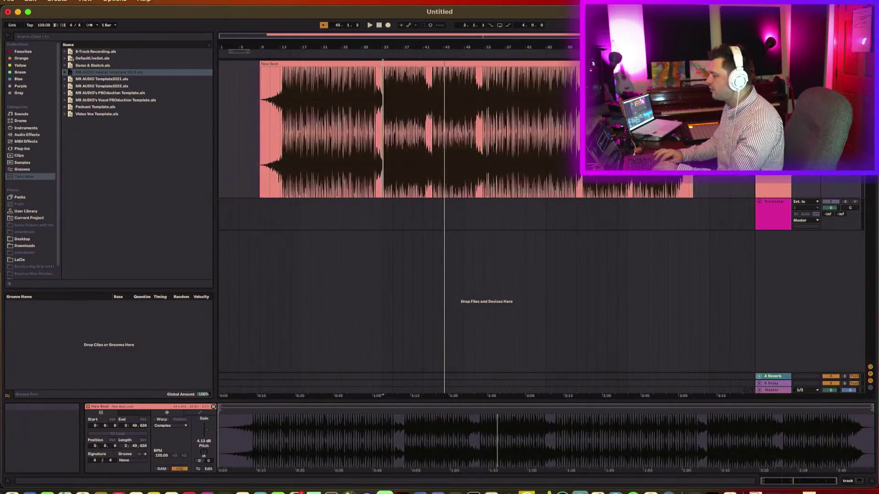
double_click(774, 64)
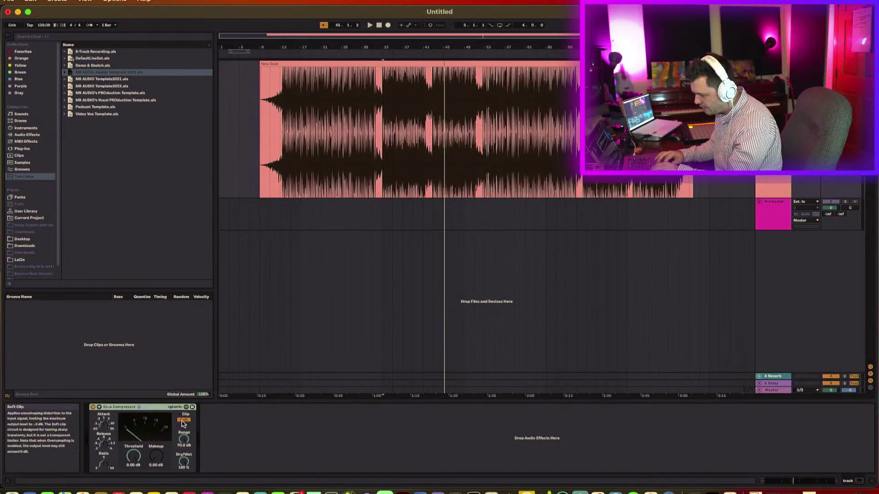
right_click(144, 411)
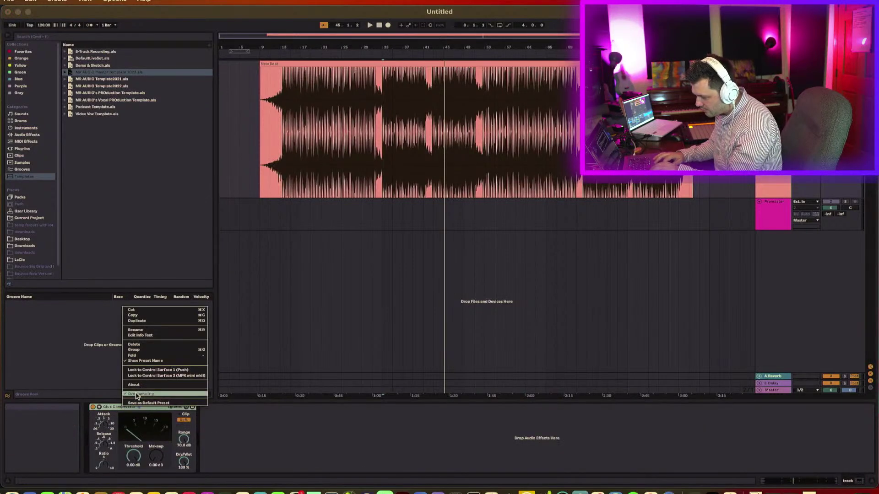
click(703, 236)
right_click(788, 138)
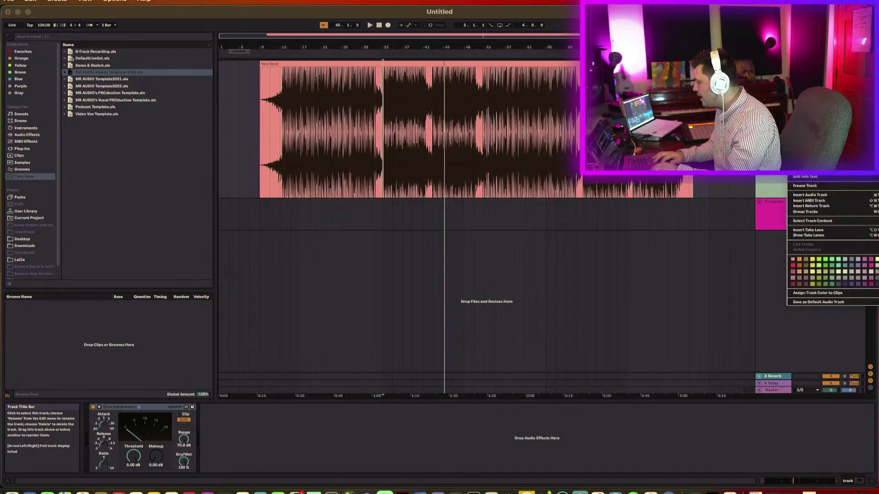
click(812, 186)
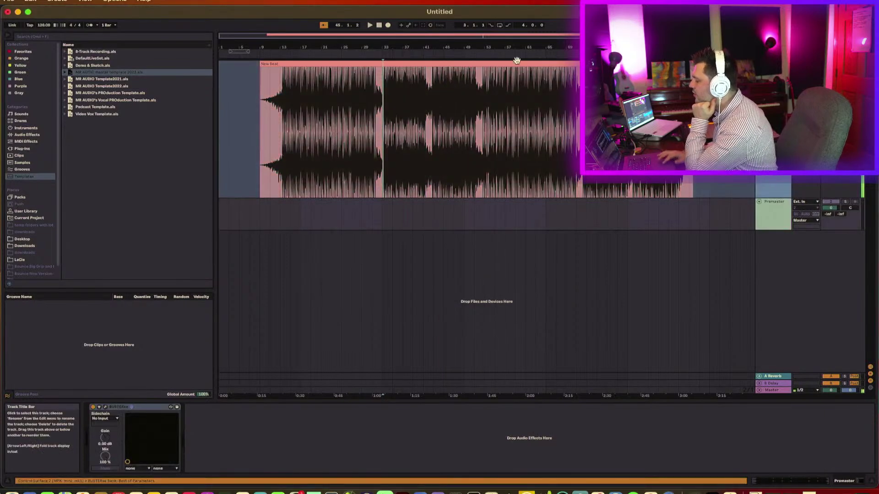
Place the frozen New Beat audio on the Premaster track at bar 9, with the original track folded and the Premaster track enlarged
drag(523, 71, 515, 207)
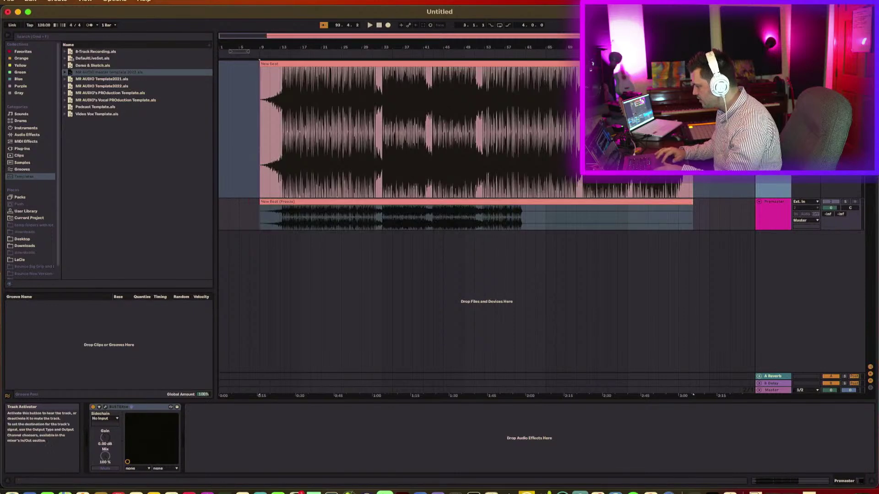
click(759, 65)
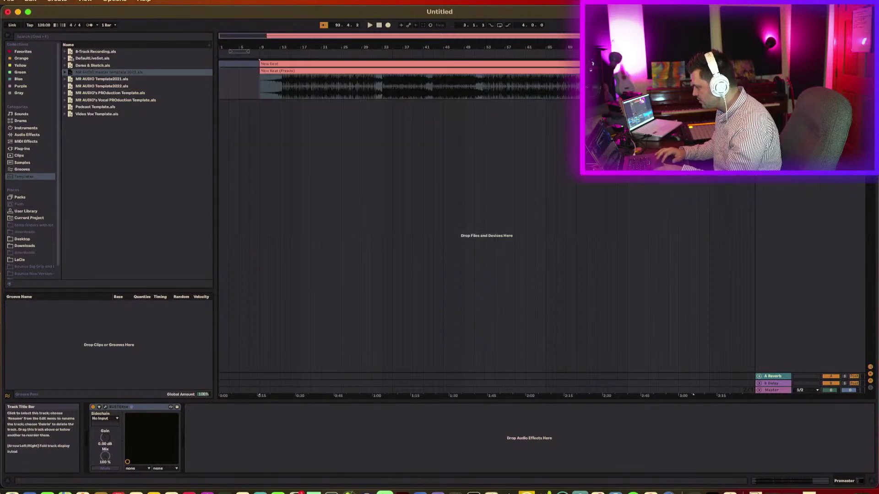
drag(773, 98, 772, 167)
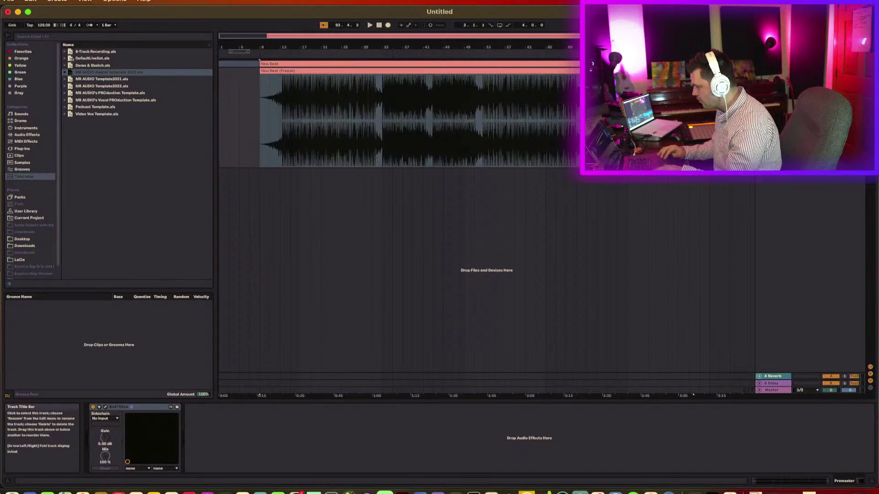
Enable warping in Complex Pro mode on the Premaster track's frozen clip and set its gain to -3.50 dB
double_click(328, 71)
click(163, 420)
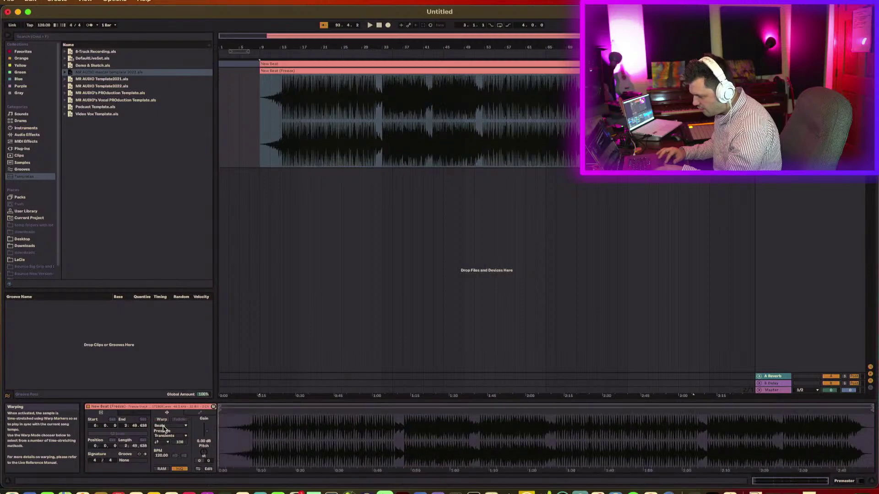
click(170, 426)
click(171, 459)
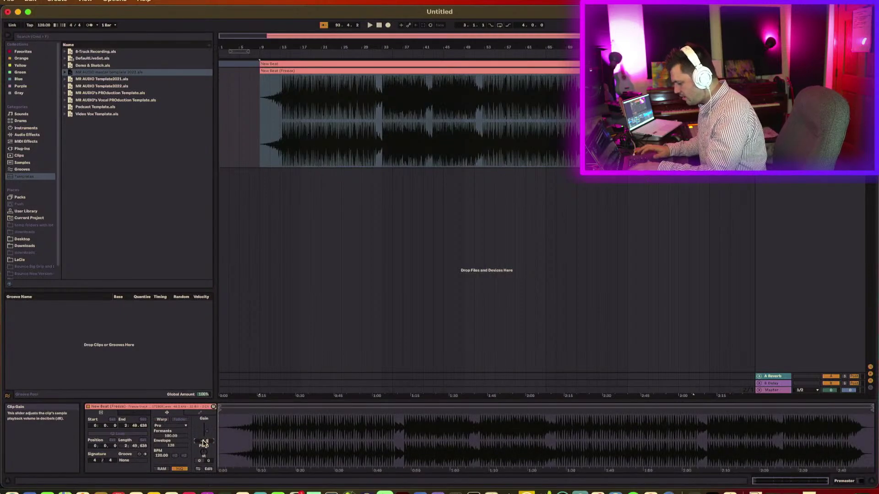
drag(204, 443, 203, 447)
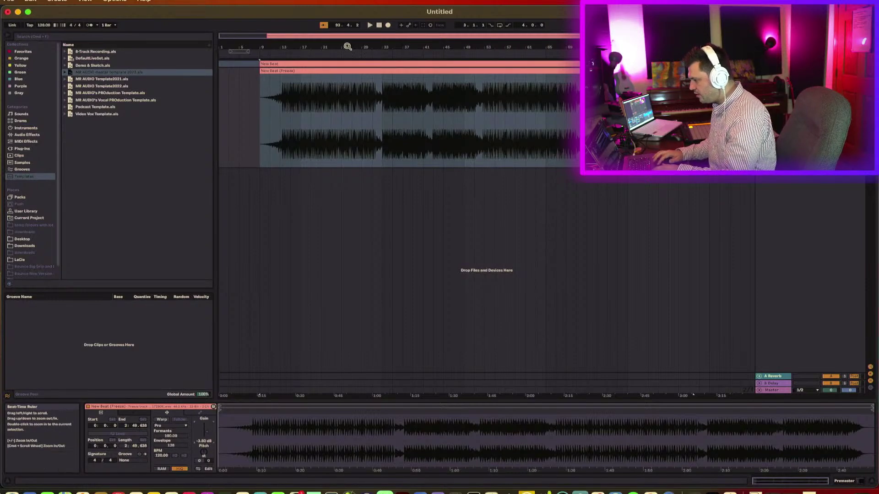
Examine the frozen New Beat waveform's transients and intro on the Premaster track, marking bars 10 to 15 with a time selection
drag(348, 47, 348, 101)
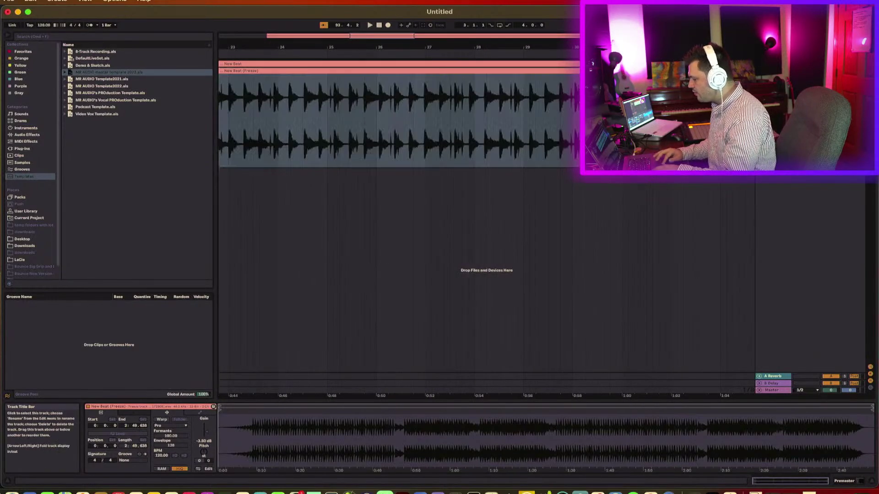
key(shift+Tab)
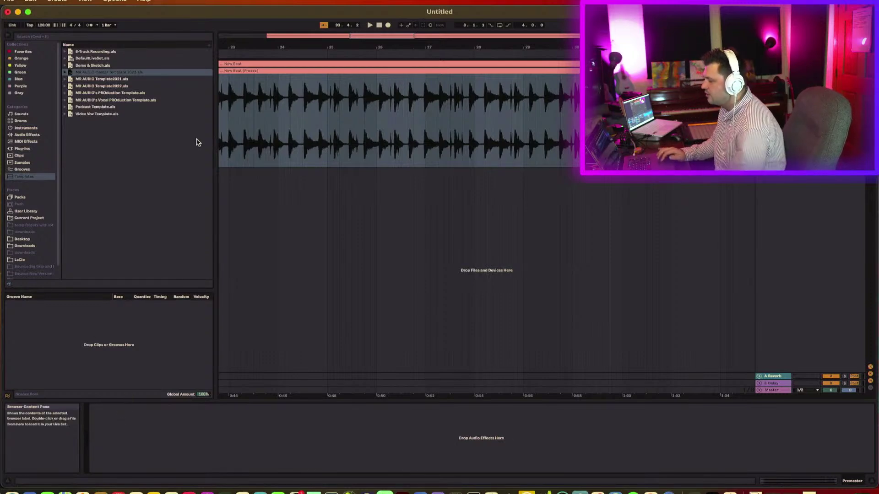
drag(270, 46, 572, 65)
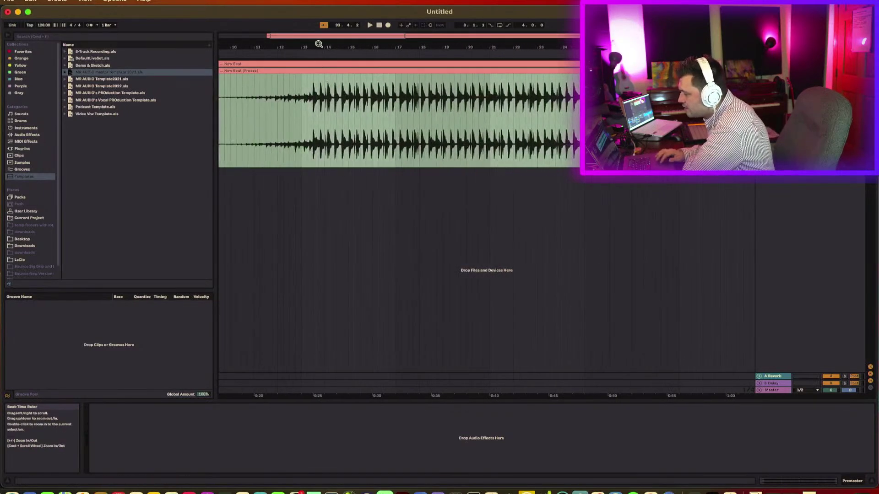
drag(321, 66, 317, 47)
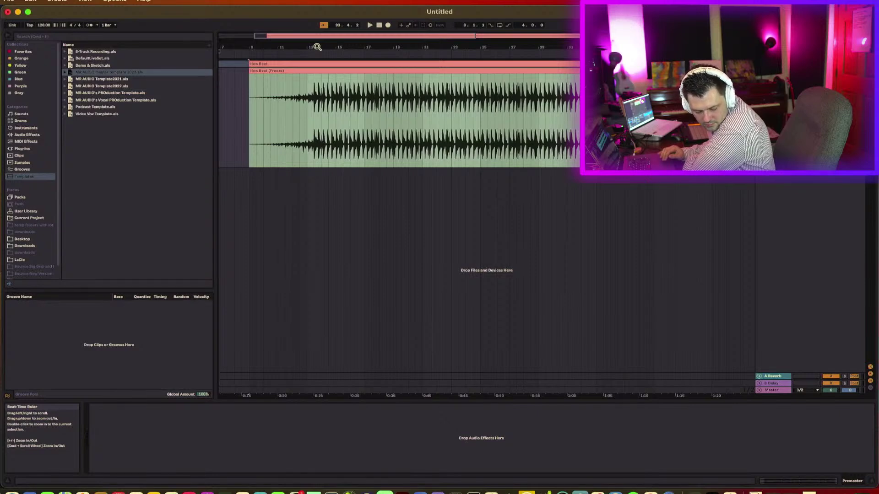
drag(317, 47, 305, 44)
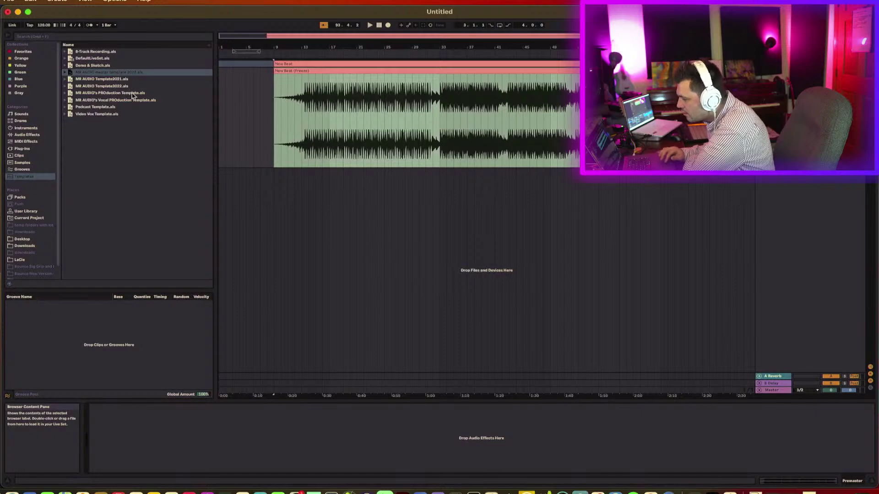
drag(279, 139, 312, 138)
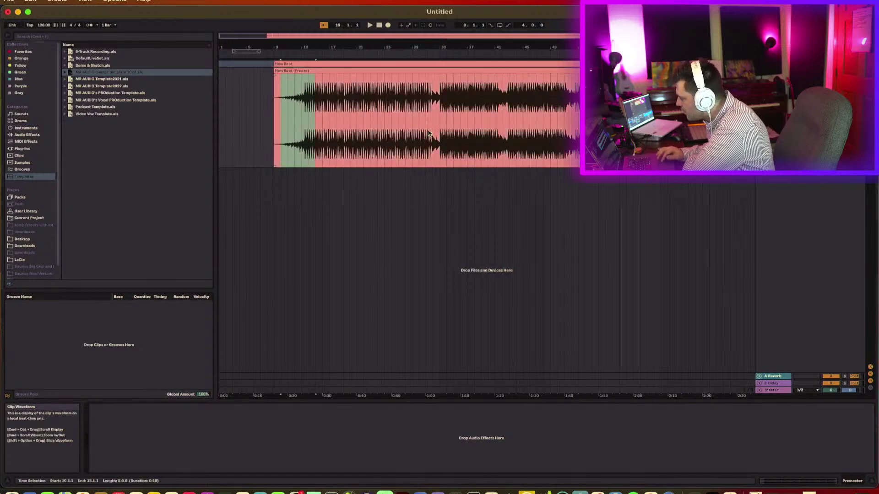
Listen briefly to the end of the frozen New Beat audio from bar 91
scroll(428, 134, right, 5)
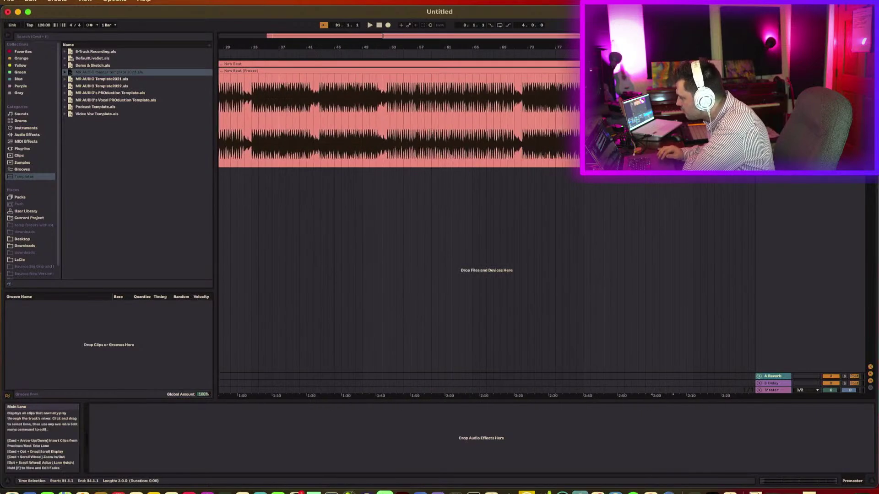
click(645, 395)
key(space)
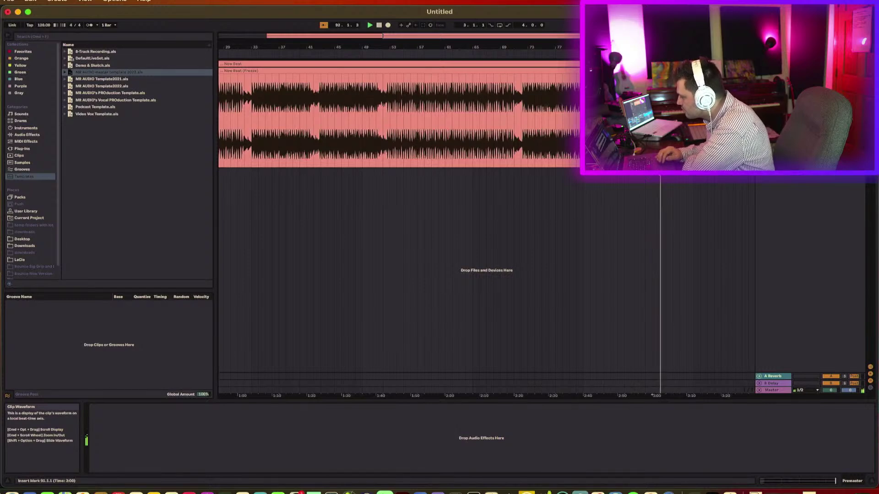
key(space)
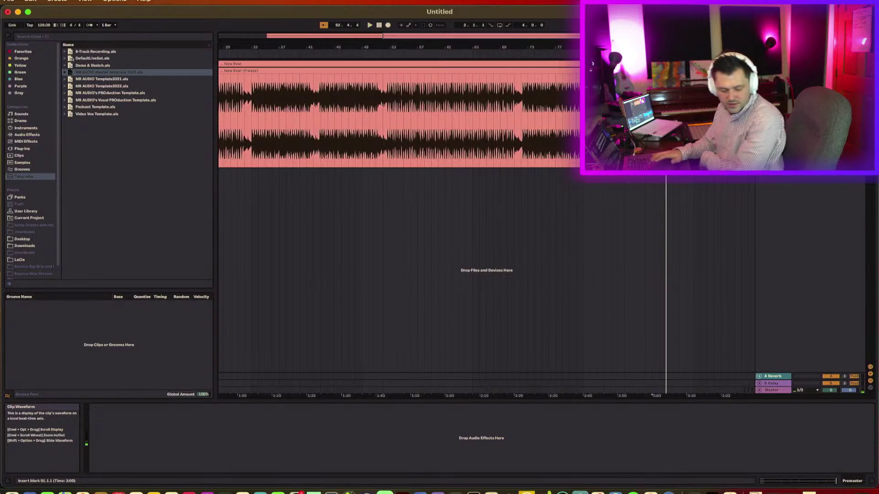
Load Plugin Alliance's Shadow Hills Mastering Compressor onto the Premaster track and move its window clear of the plug-in list
scroll(569, 134, left, 10)
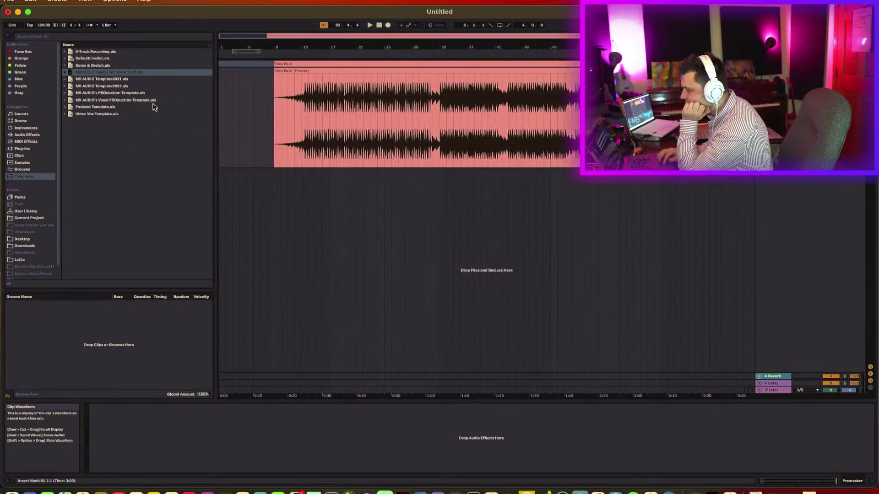
click(29, 141)
click(27, 149)
scroll(97, 142, down, 3)
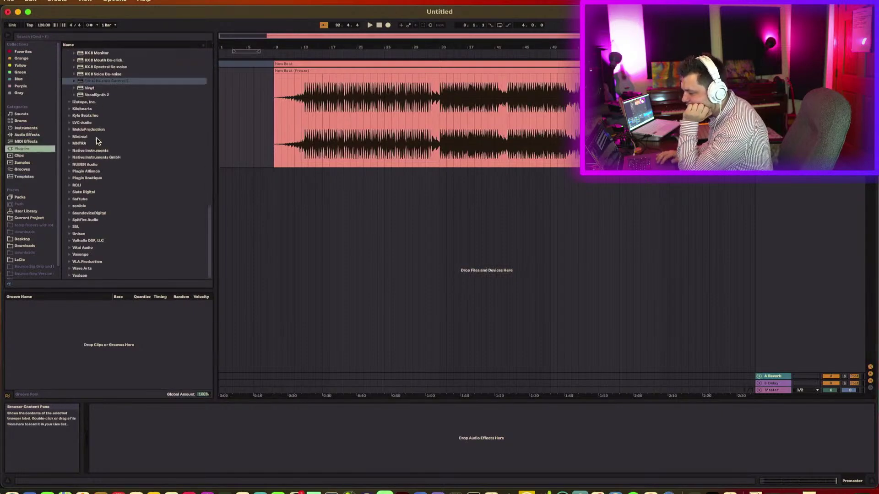
click(70, 171)
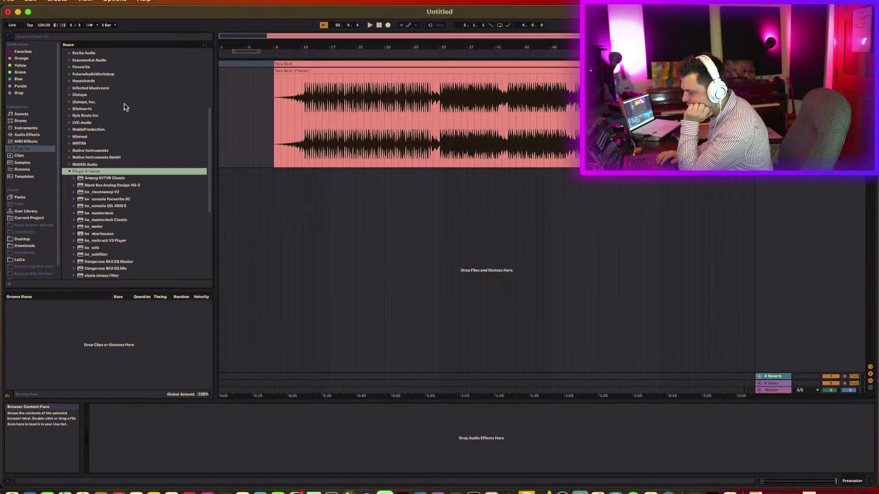
scroll(132, 164, down, 3)
double_click(131, 257)
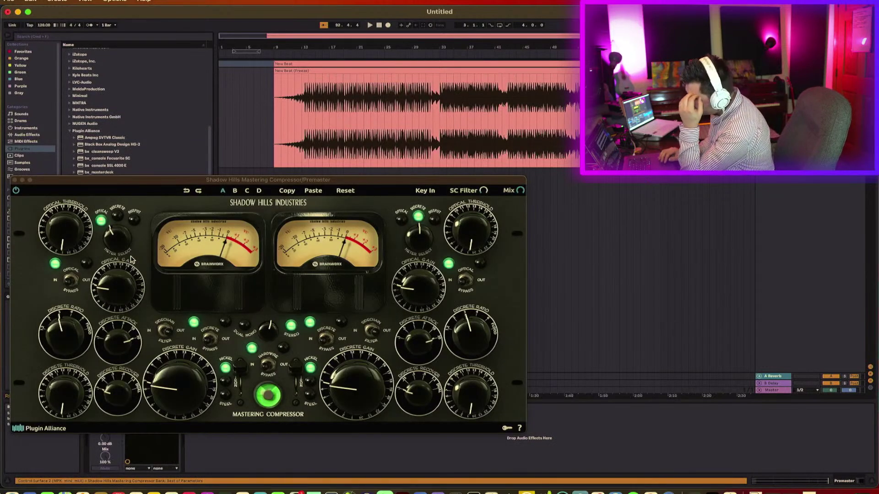
drag(172, 183, 364, 184)
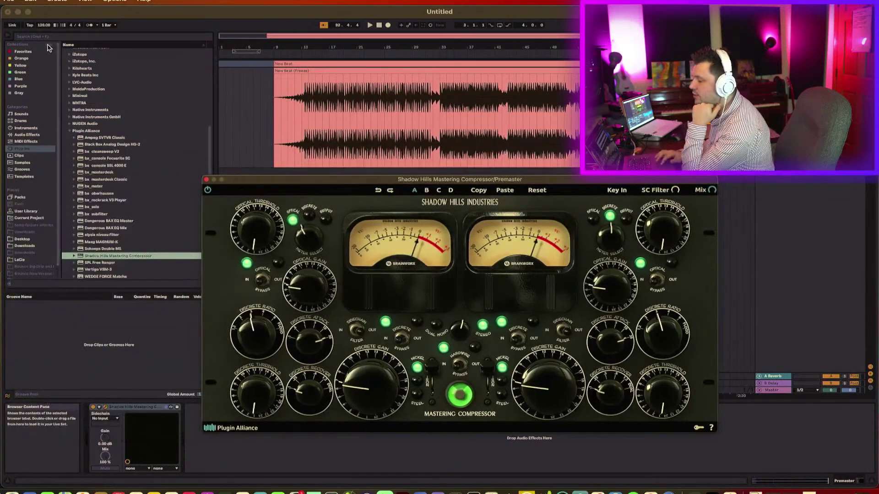
Set the project tempo to 98 BPM and open the frozen New Beat clip's settings
click(43, 25)
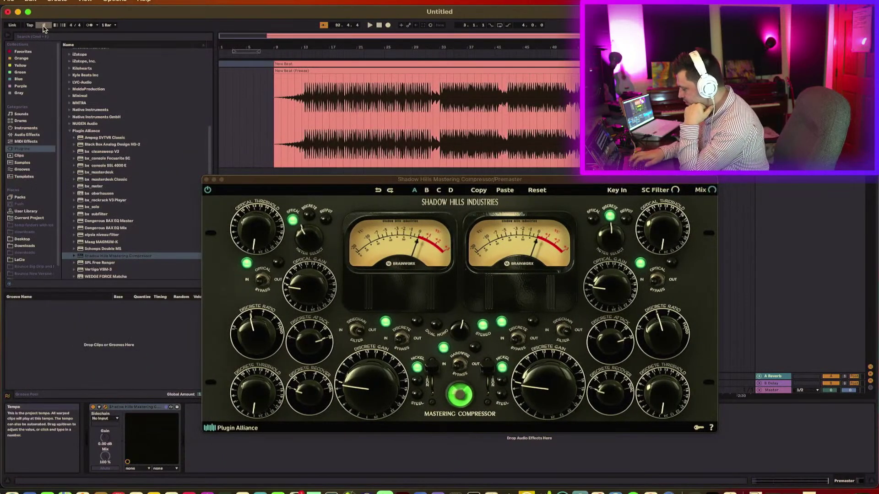
text(98)
key(Return)
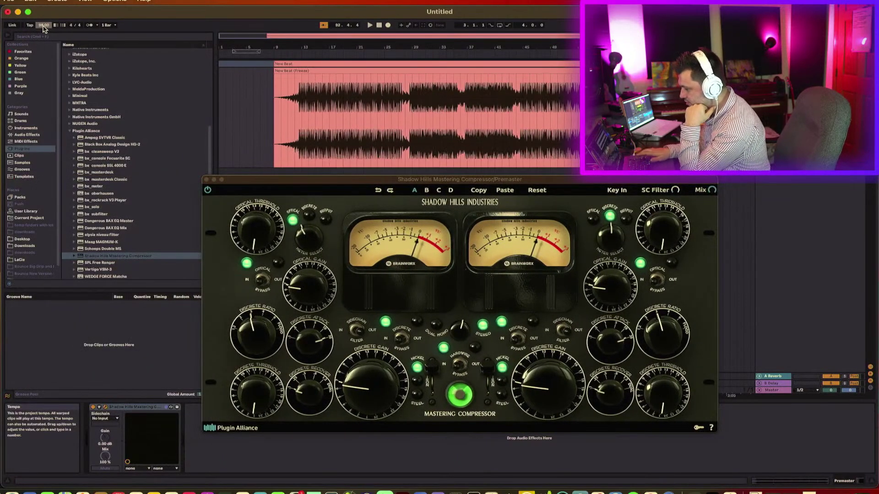
double_click(335, 71)
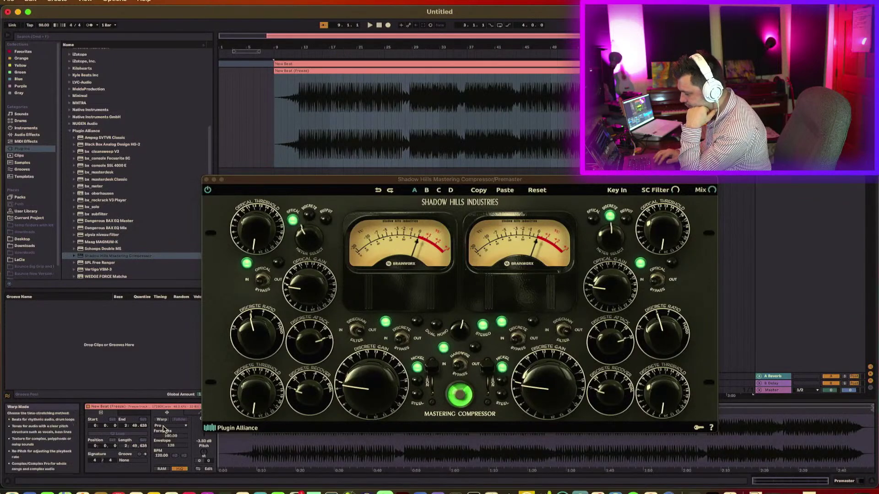
Move the compressor window aside, place the insert marker at bar 29 of the New Beat clip, and play briefly from there
drag(368, 183, 422, 140)
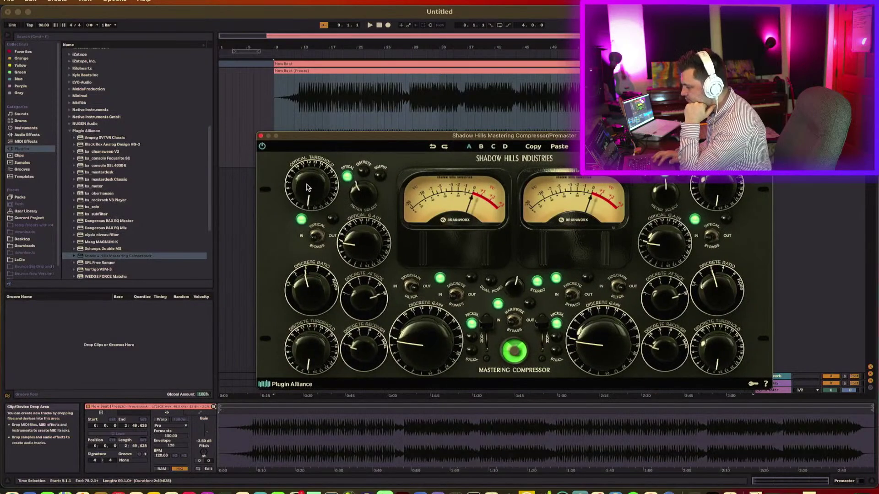
drag(306, 185, 307, 179)
click(294, 115)
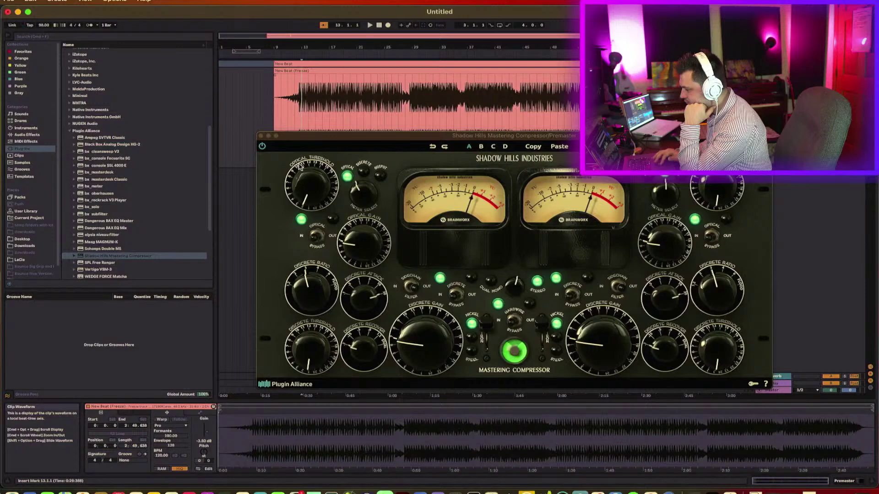
click(305, 194)
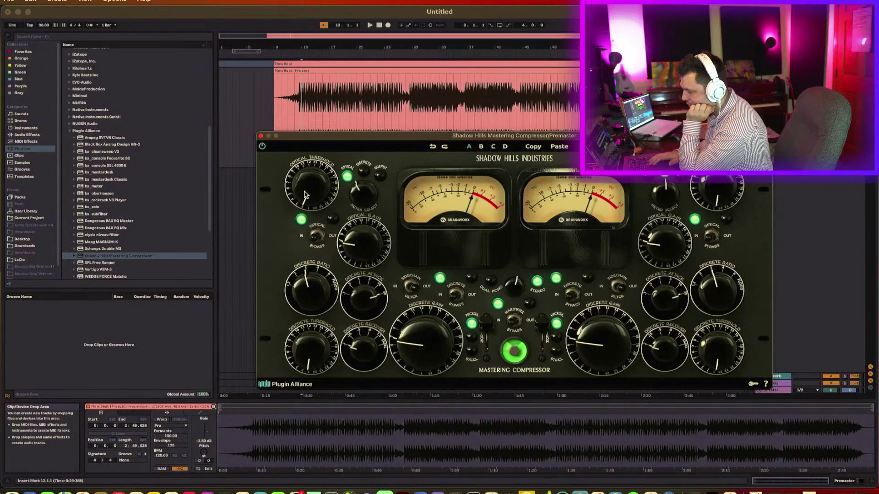
scroll(545, 98, right, 10)
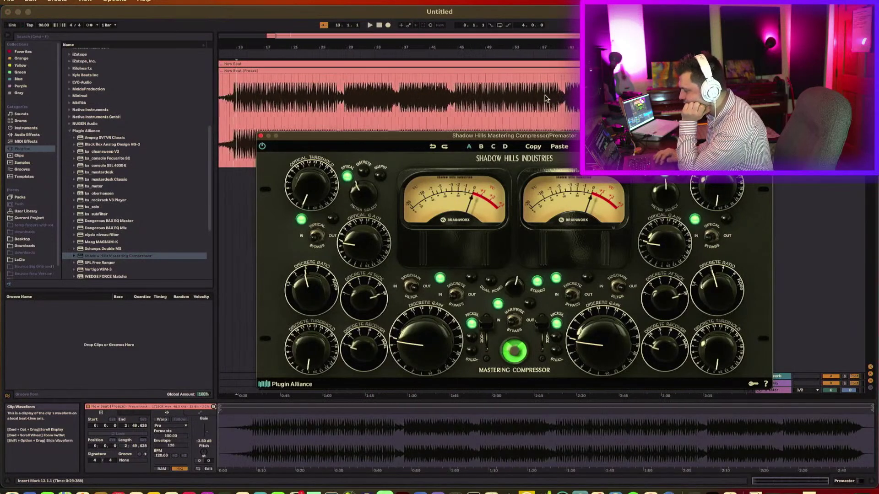
click(348, 117)
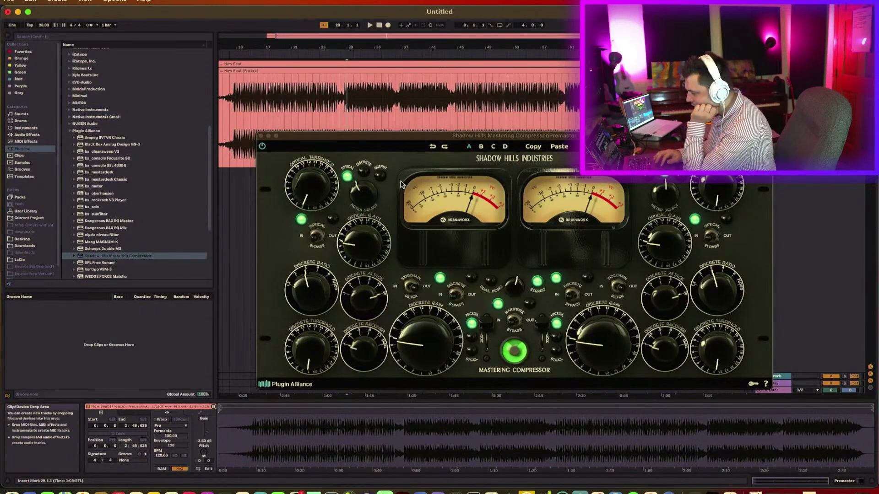
click(307, 182)
key(space)
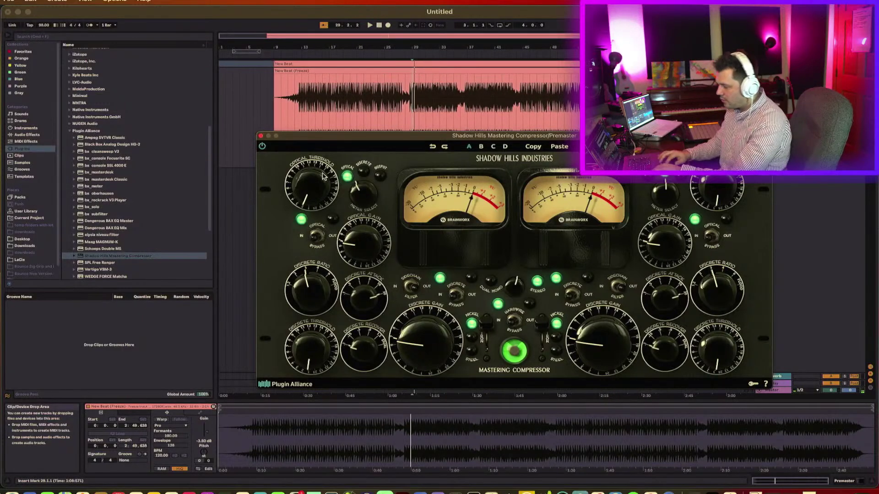
Move the compressor window below the Premaster clip and examine the waveform's transients around bar 29 up close
drag(353, 137, 352, 196)
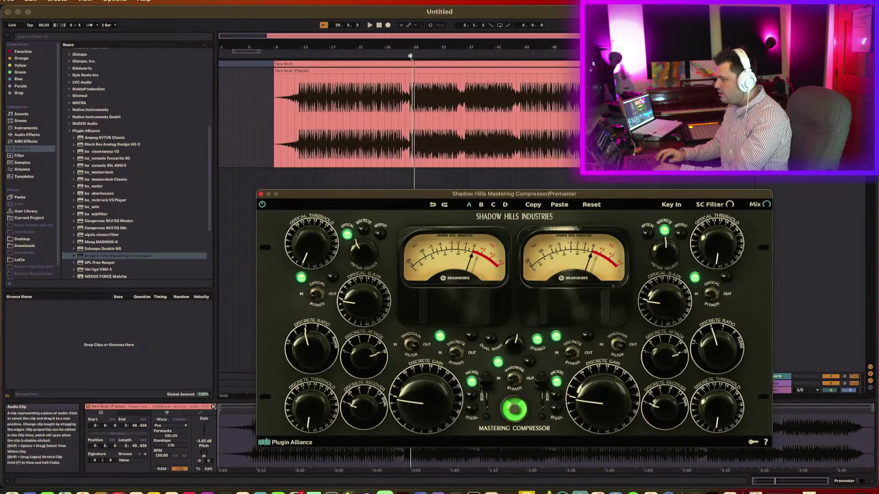
drag(411, 53, 442, 151)
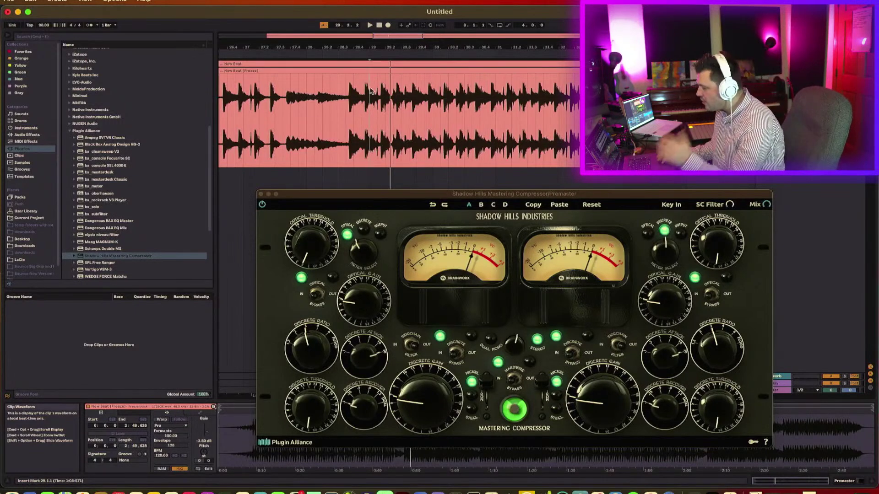
scroll(351, 105, up, 3)
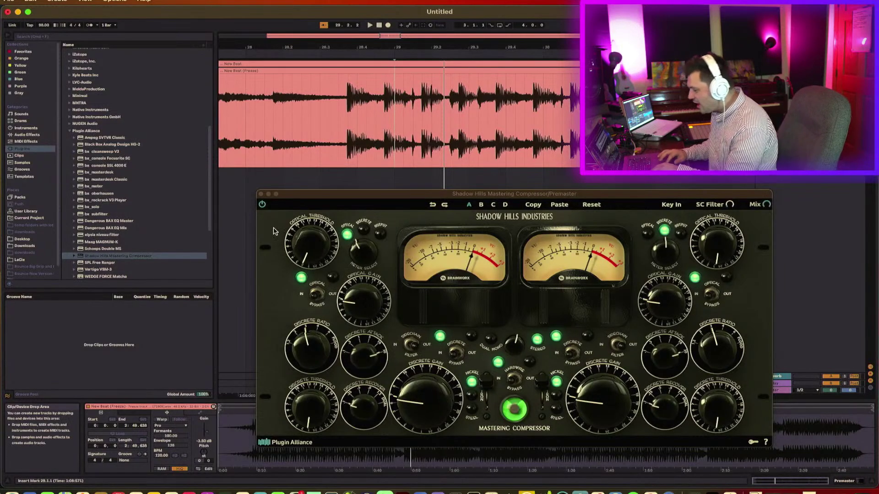
Turn up the left channel's optical threshold while playing from 28.3.3, and switch the compressor's transformers from Nickel to Iron
drag(304, 241, 305, 231)
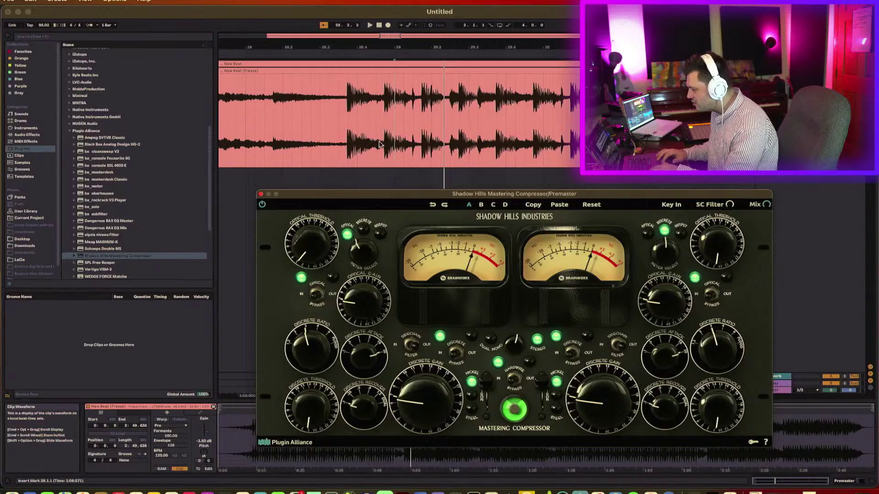
click(341, 117)
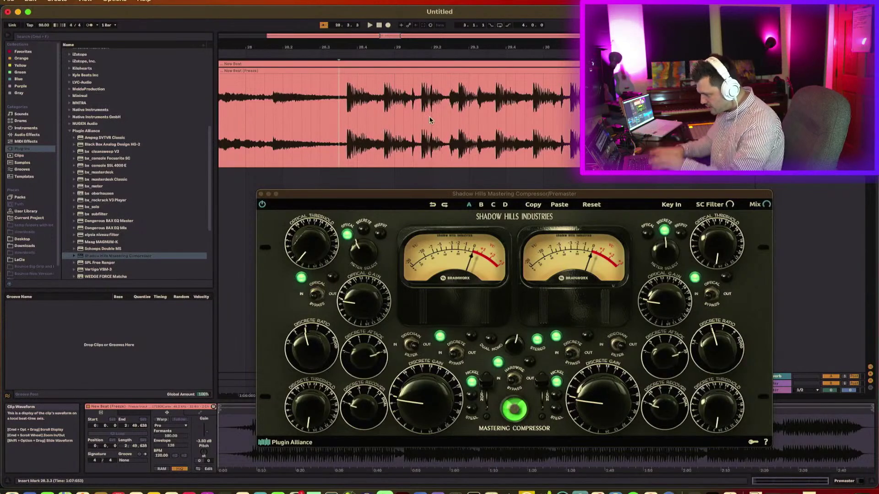
key(space)
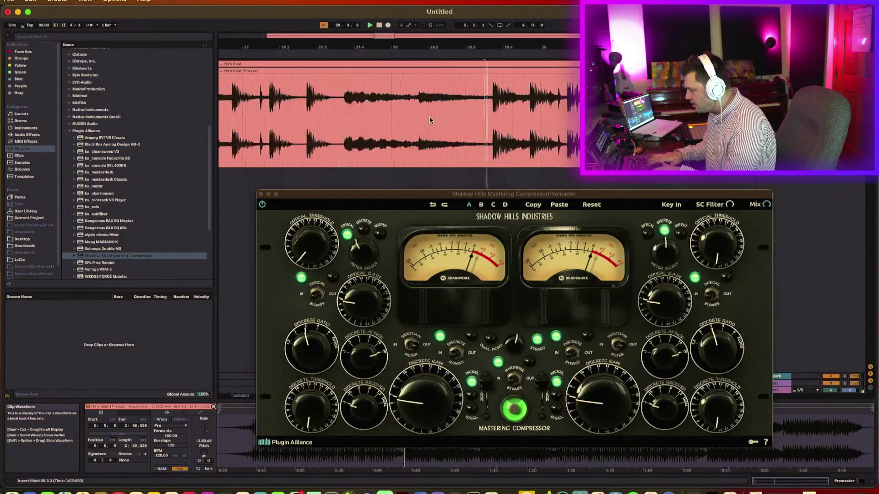
click(310, 235)
drag(310, 235, 311, 205)
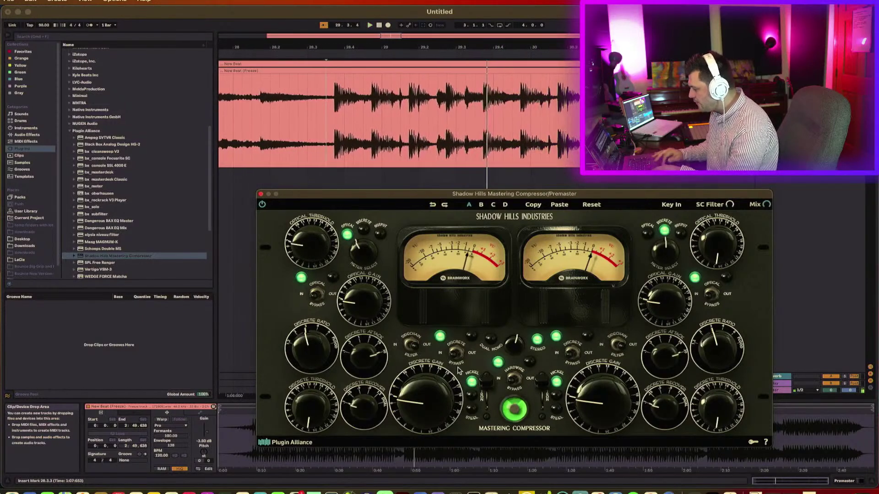
click(475, 383)
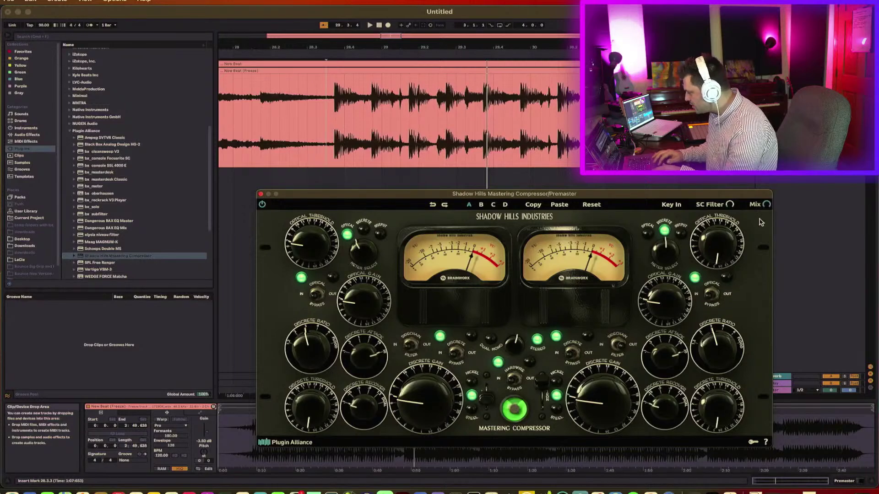
drag(731, 208, 732, 197)
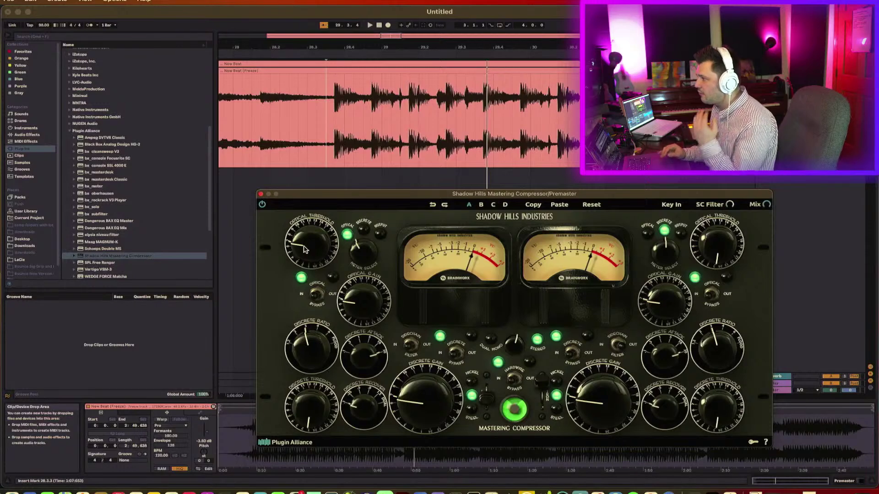
Raise the left channel's optical threshold and optical gain during playback, and show the Premaster track's device chain
key(space)
drag(306, 249, 307, 232)
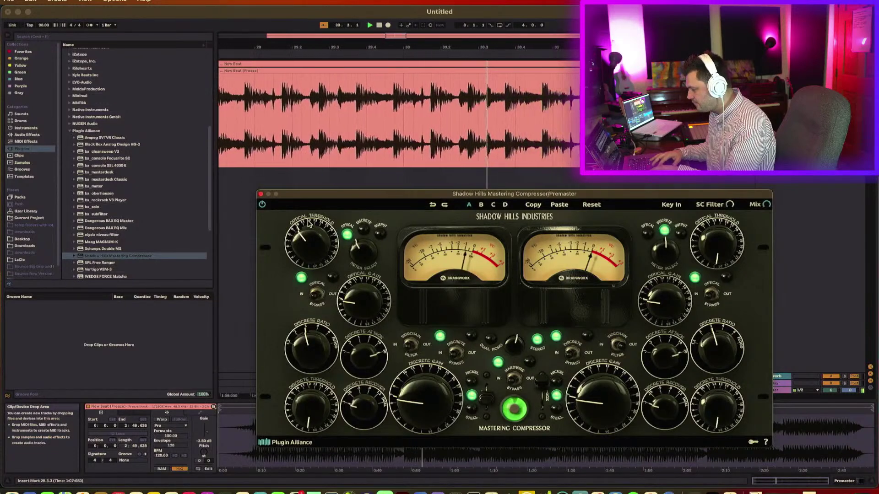
drag(365, 298, 364, 282)
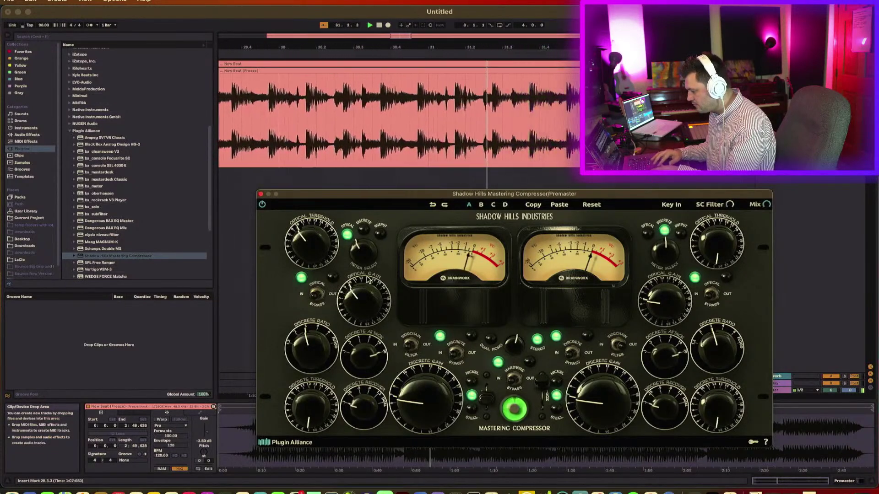
click(845, 481)
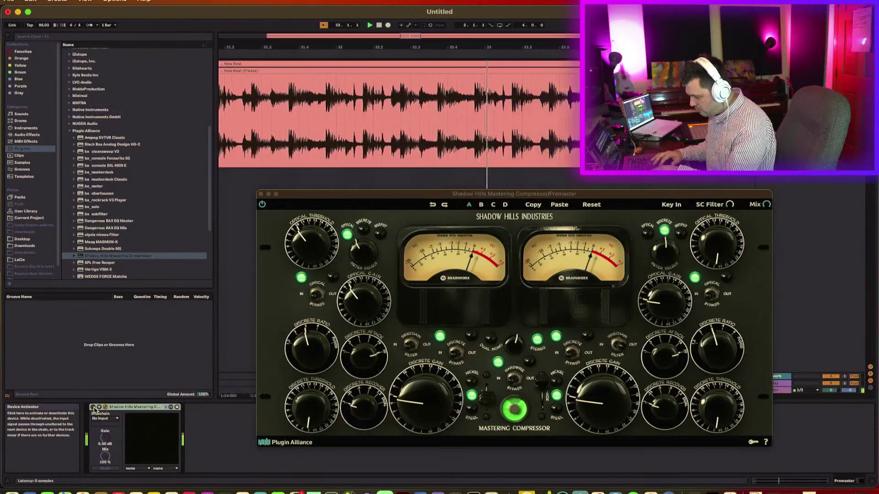
Lower the left channel's discrete ratio and gradually turn up its discrete threshold while the track plays
click(311, 353)
drag(311, 354, 306, 376)
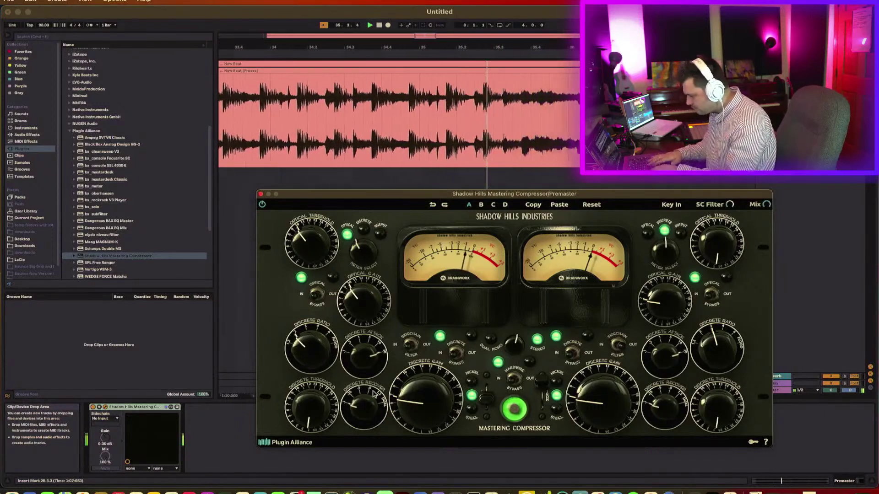
drag(308, 415, 310, 370)
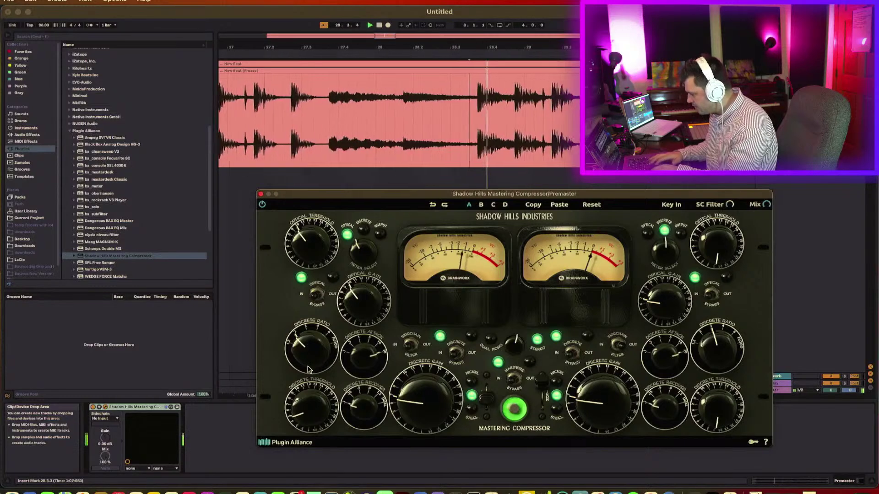
drag(304, 403, 309, 361)
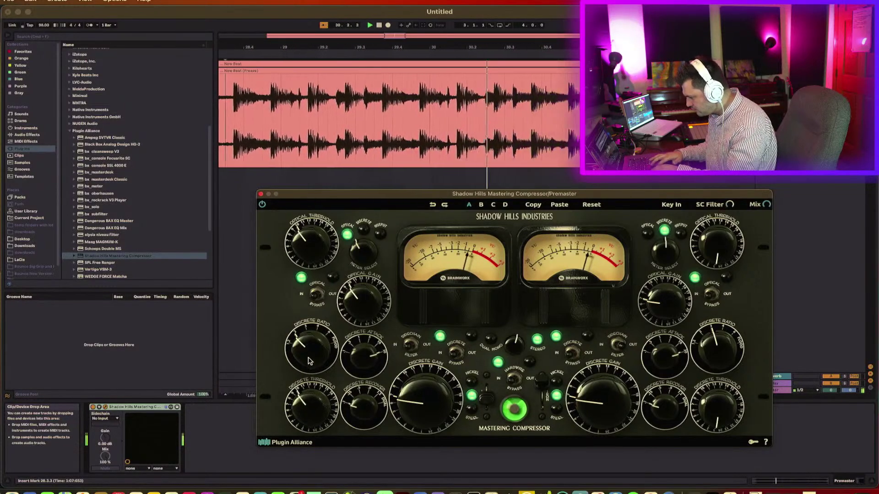
mouse_move(322, 409)
mouse_down()
mouse_move(320, 394)
mouse_move(321, 403)
mouse_up()
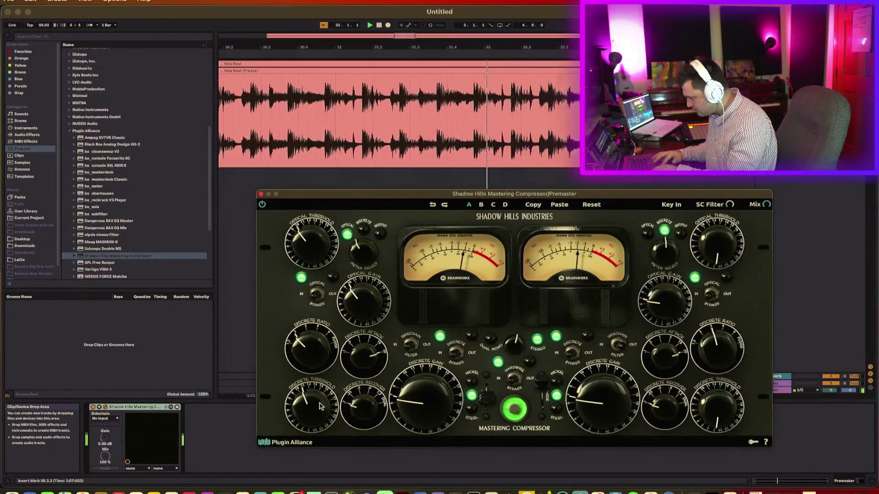
Raise the left channel's discrete gain to make up level, comparing the sound with the compressor device switched off and on
drag(419, 408, 422, 378)
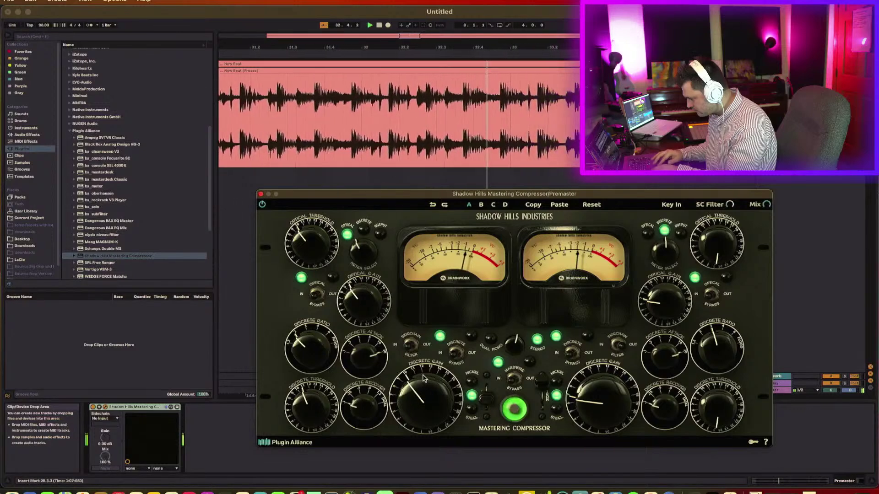
click(94, 409)
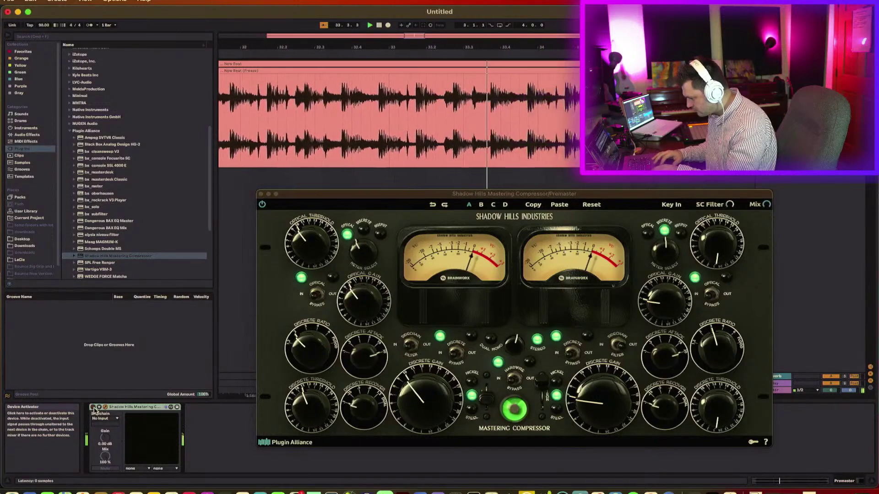
drag(412, 396, 412, 390)
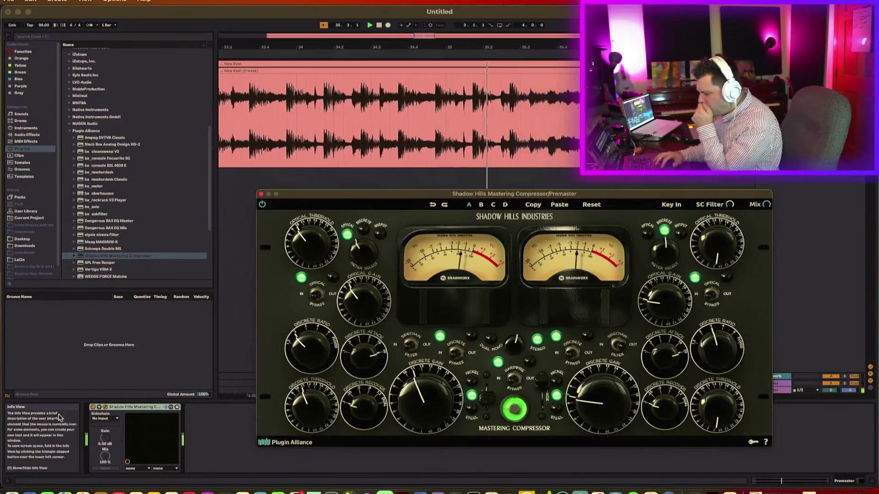
click(94, 409)
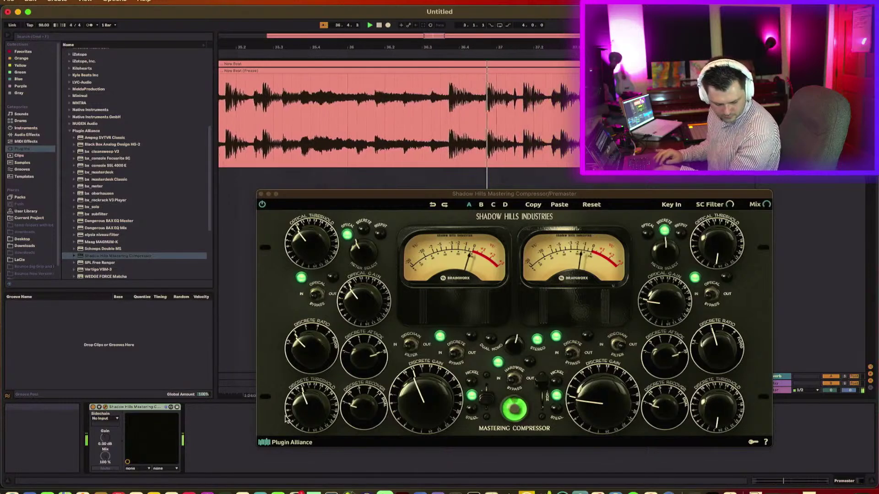
Close the Shadow Hills Mastering Compressor window and show the Master track's device chain
click(261, 194)
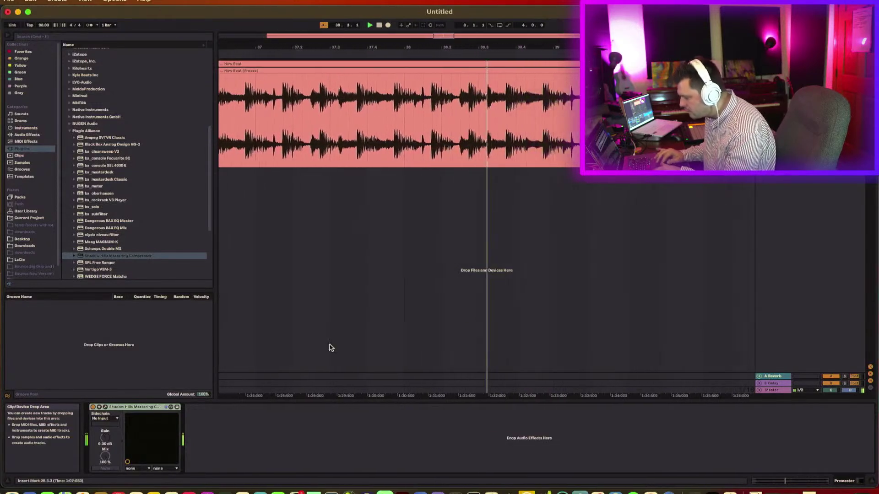
click(777, 391)
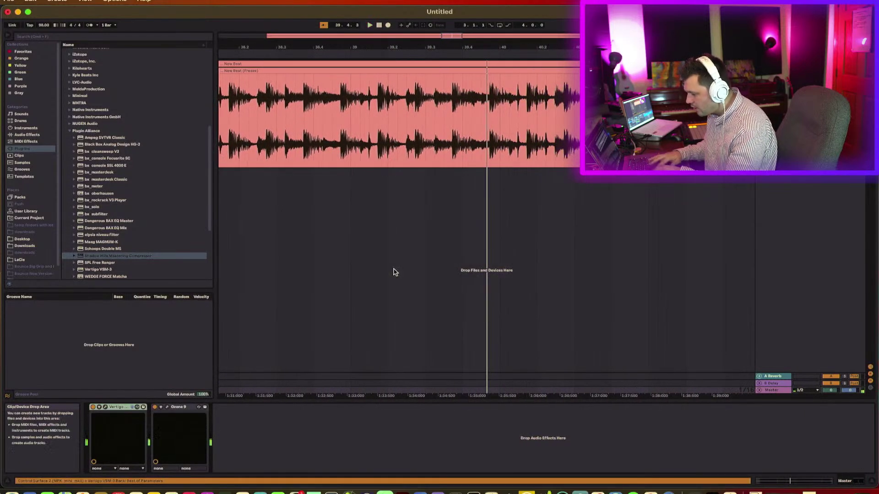
Collapse the Plugin Alliance plug-ins and add the Utility audio effect to the end of the Master track's device chain
click(71, 131)
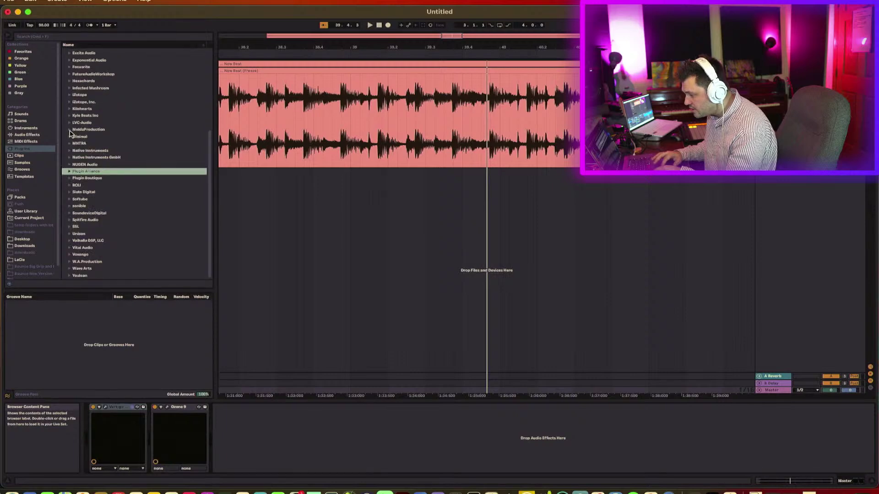
click(28, 136)
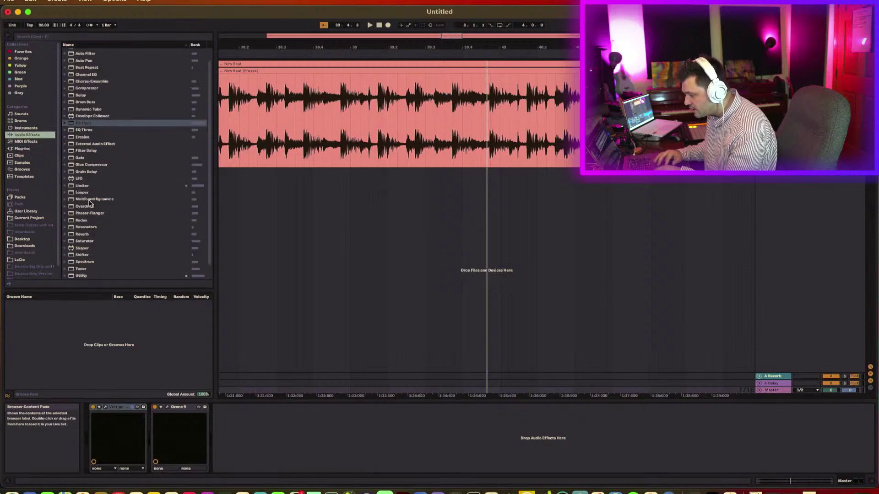
click(29, 143)
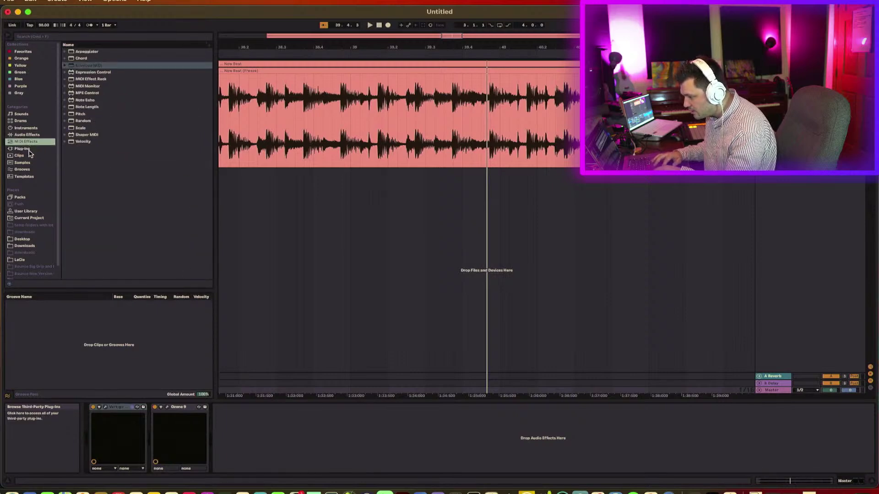
click(29, 150)
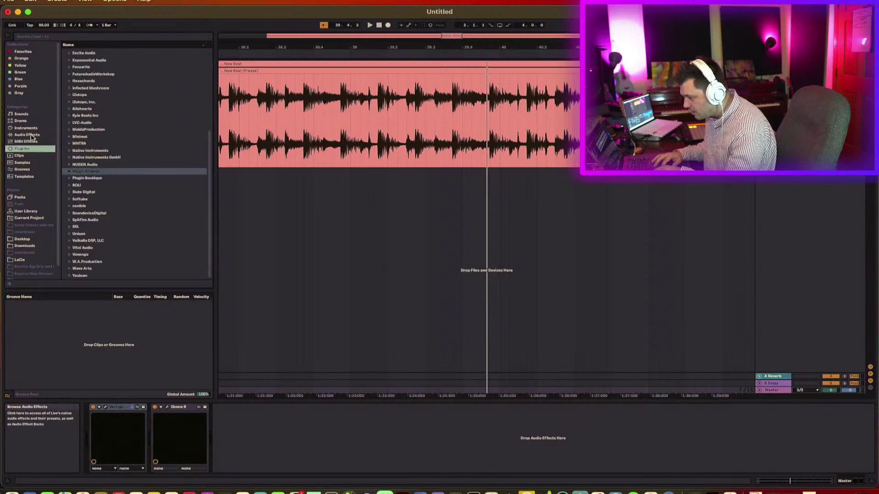
click(28, 134)
click(83, 276)
double_click(83, 276)
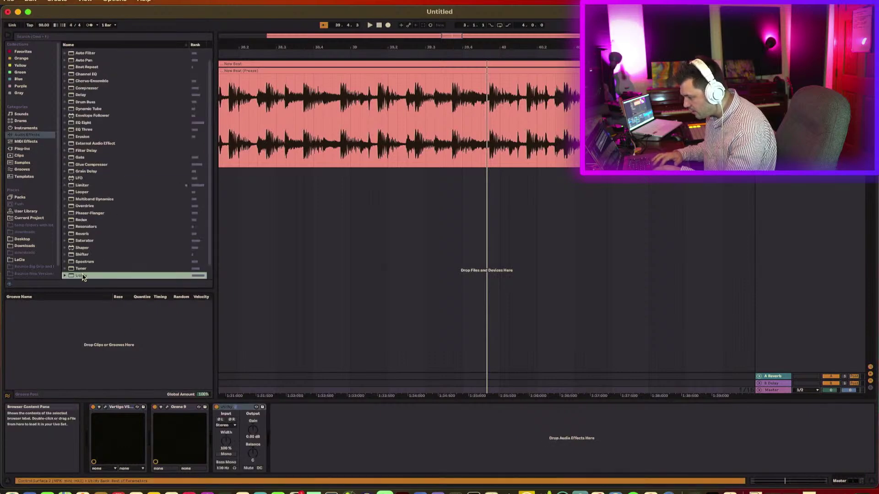
Compare the mix in mono and stereo with Utility during playback, and remove Utility from the Master track
key(space)
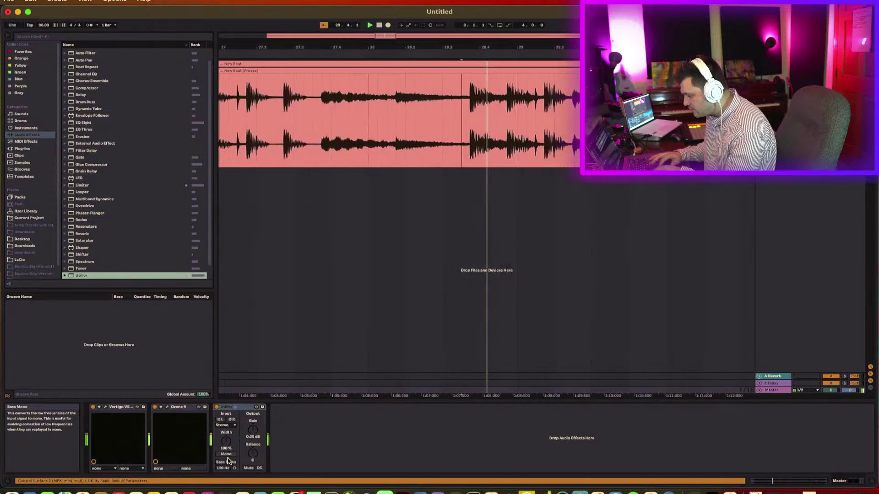
click(226, 455)
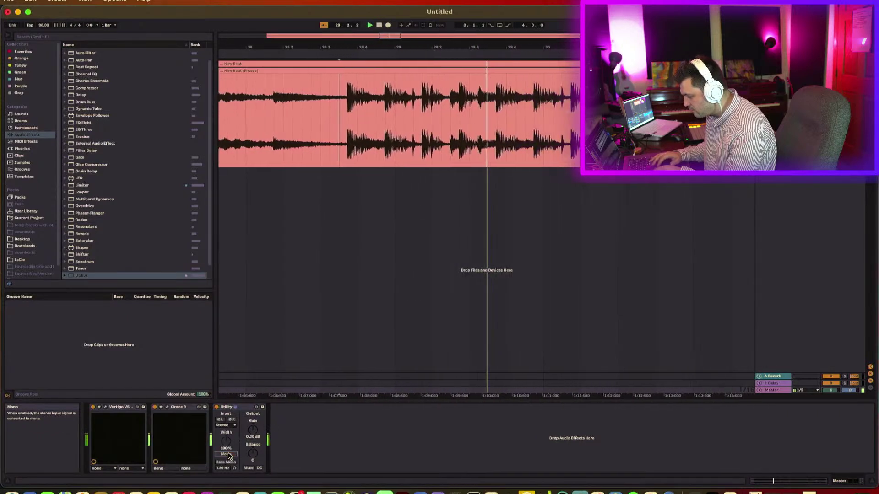
click(226, 454)
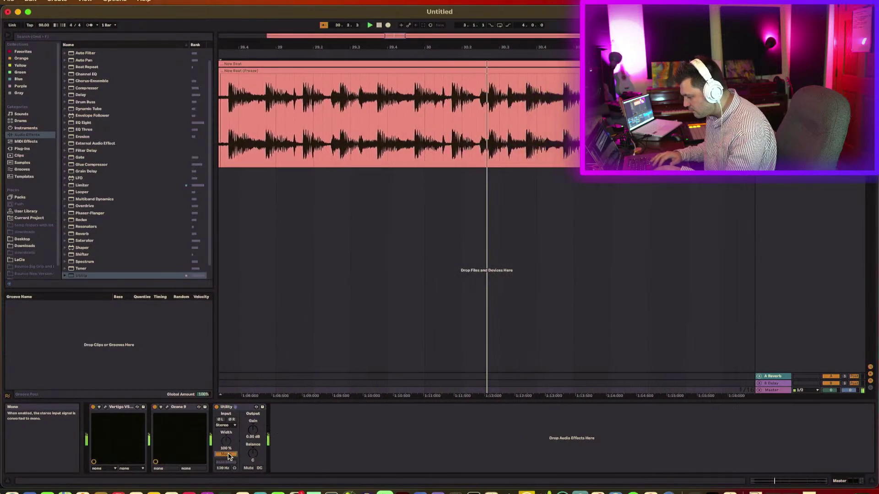
click(226, 408)
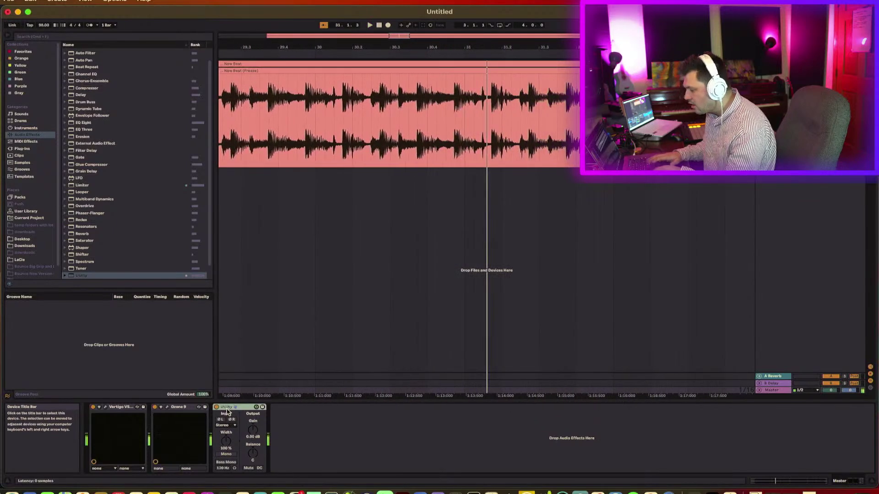
key(Delete)
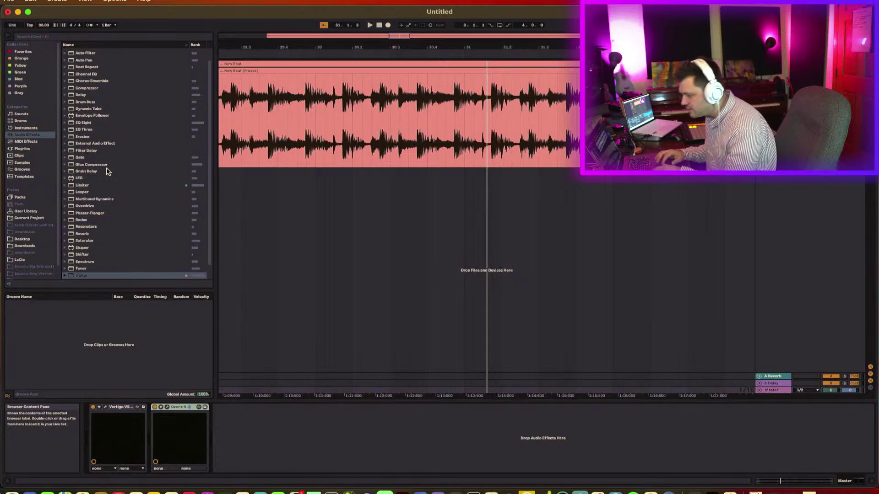
Add the iZotope Ozone 9 Imager plug-in to the end of the Master track's device chain
scroll(106, 171, down, 2)
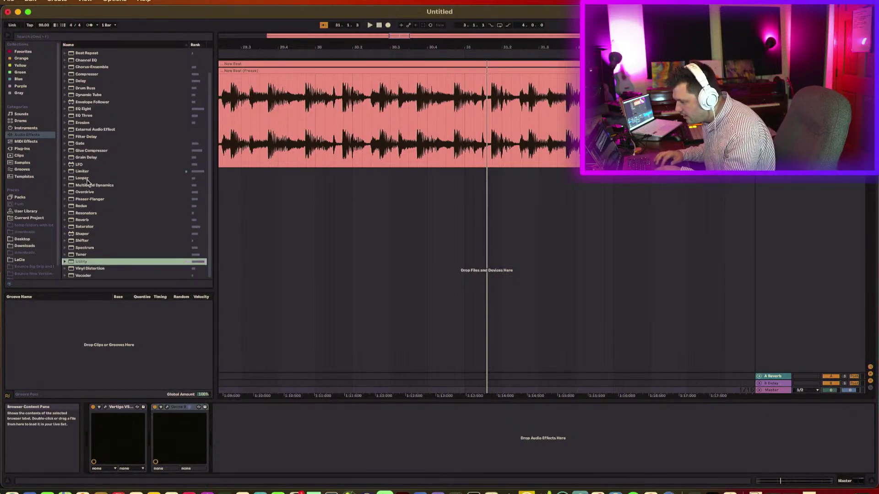
click(22, 148)
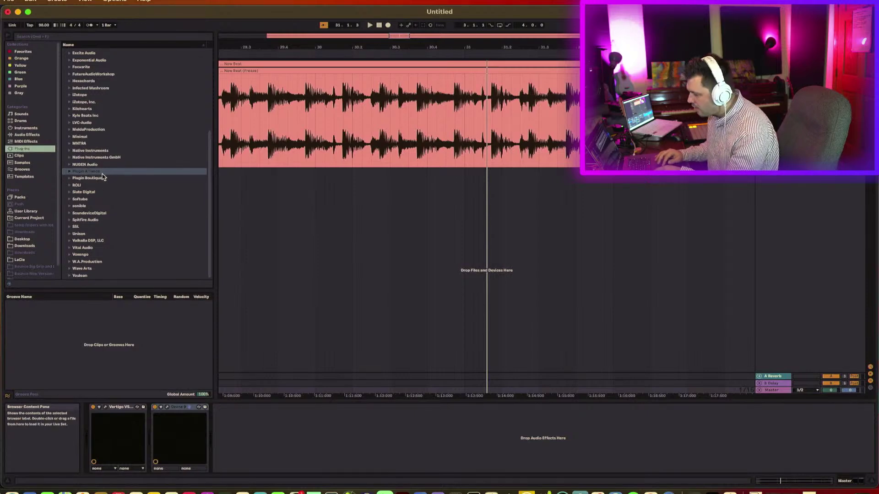
click(70, 102)
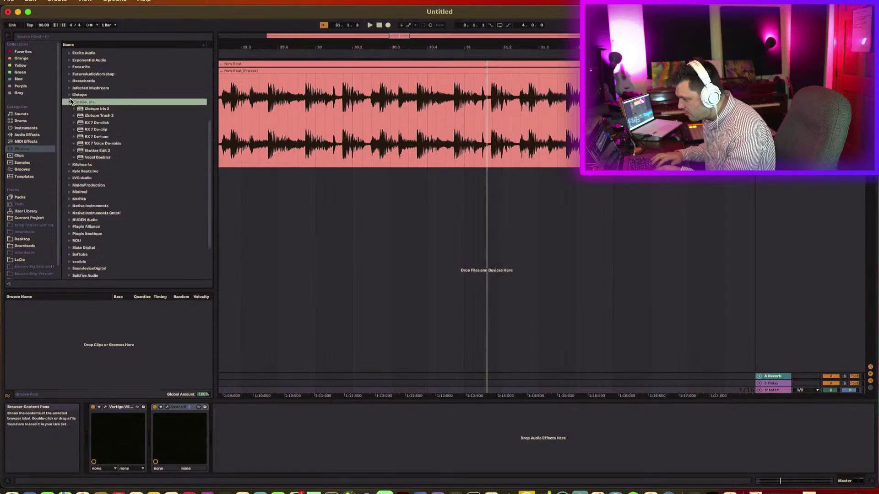
click(70, 94)
scroll(102, 177, down, 3)
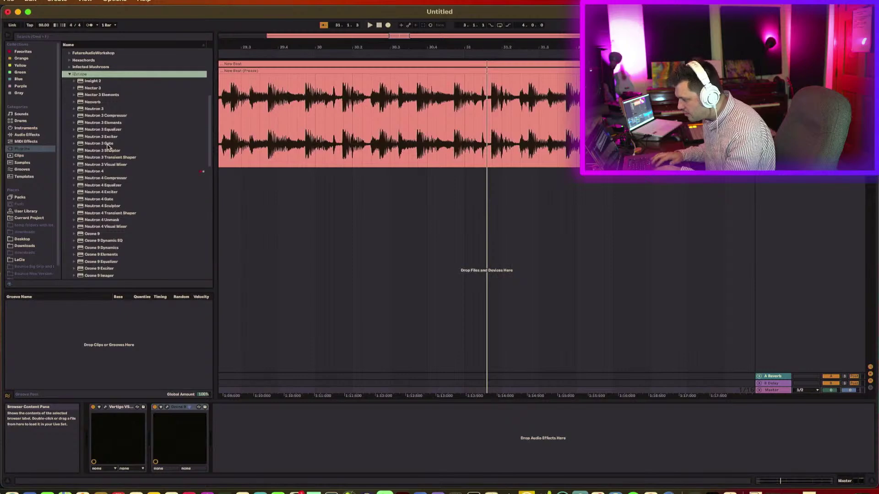
scroll(110, 214, down, 3)
click(101, 248)
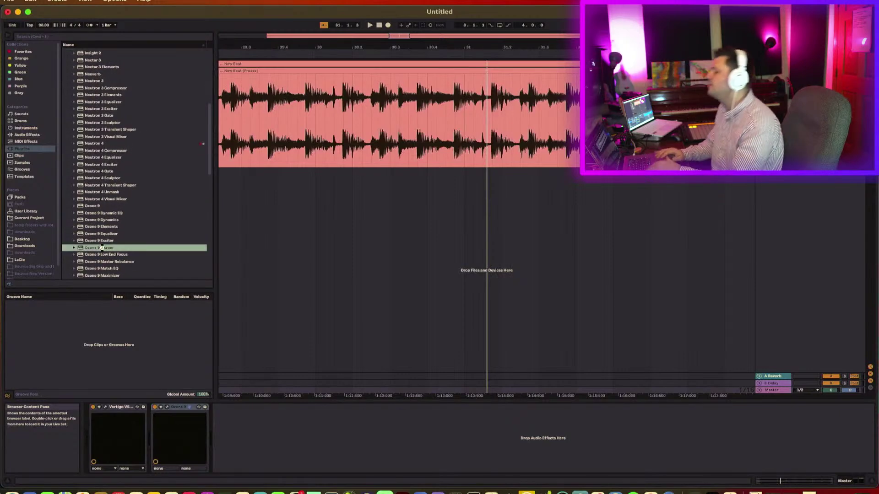
double_click(102, 248)
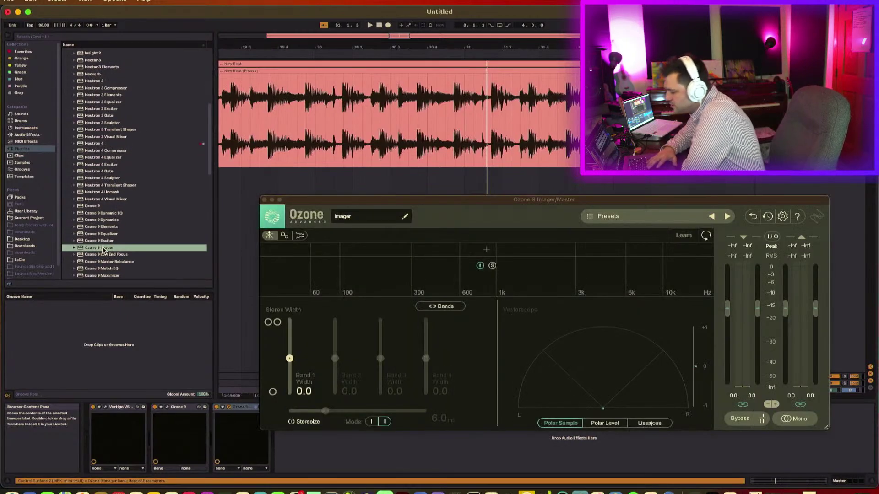
Play the track and examine its stereo image in the Imager's Polar Level vectorscope, and close the plug-in window
key(space)
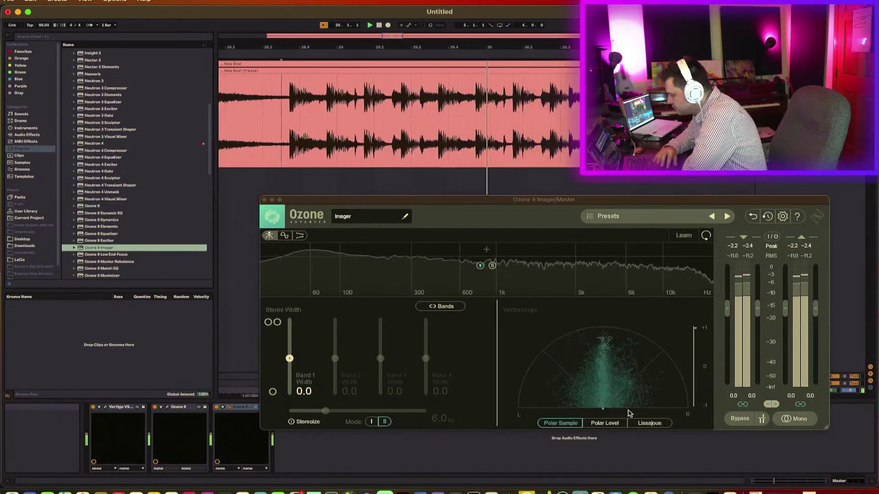
click(605, 423)
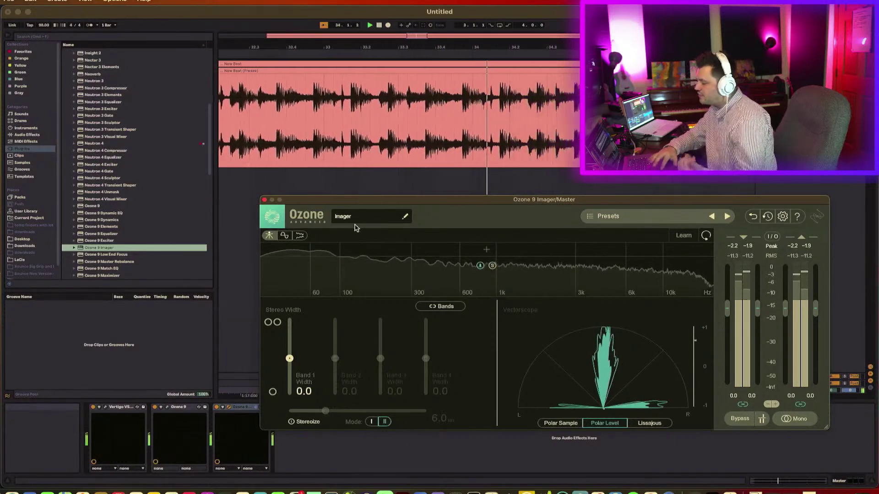
click(264, 202)
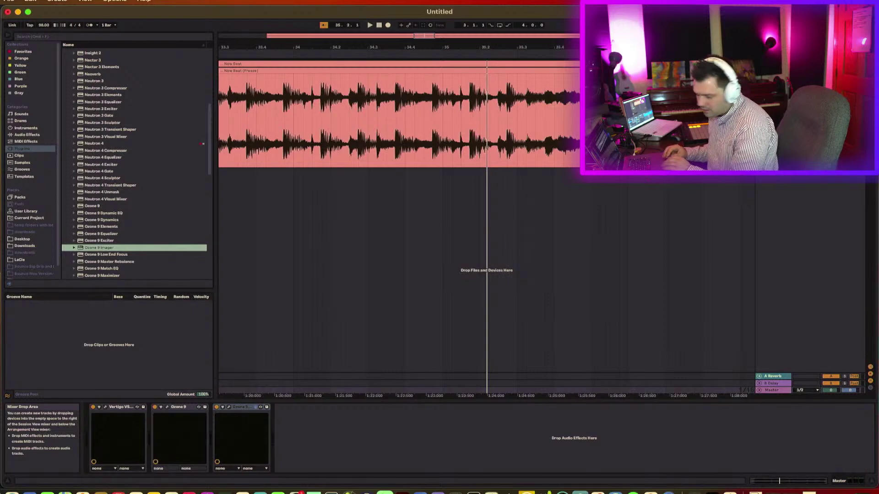
Select the Premaster track and place the playback start at 28.4.1 in the frozen New Beat clip
click(773, 64)
drag(547, 43, 547, 18)
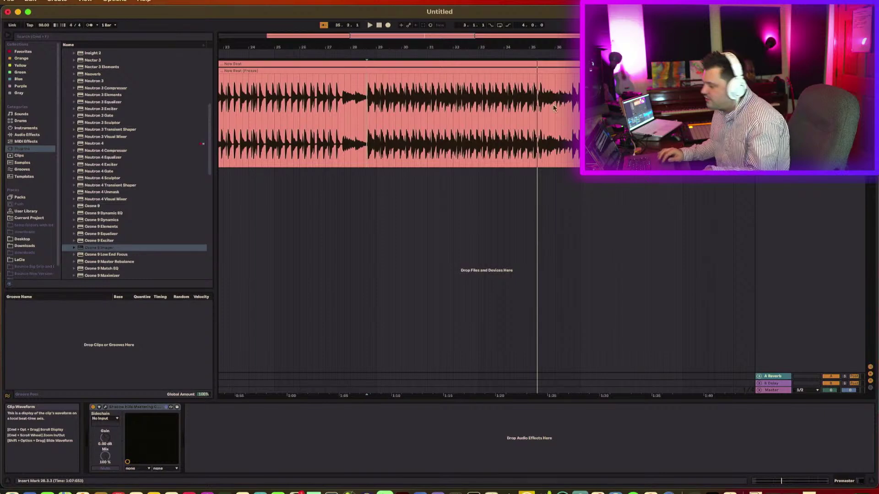
drag(480, 47, 397, 57)
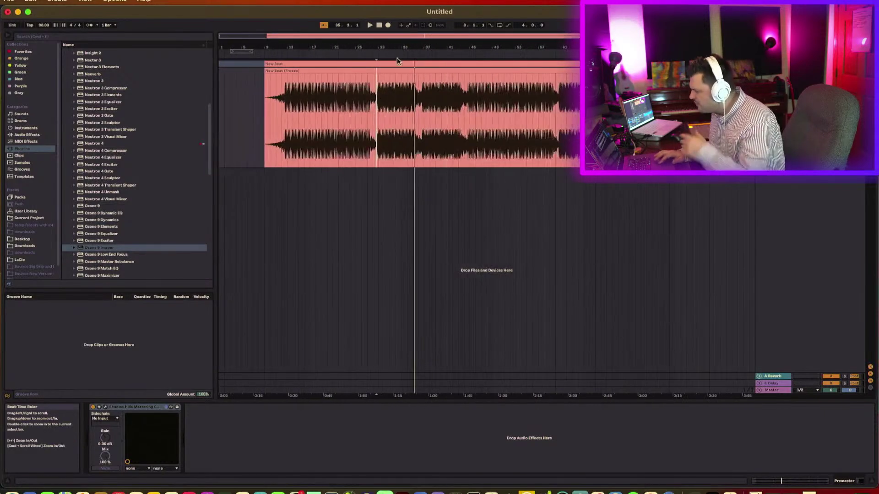
click(377, 121)
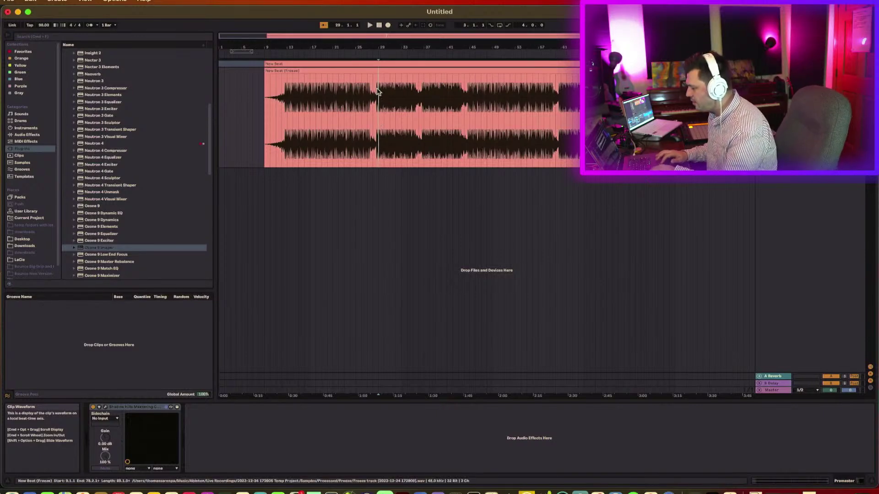
drag(377, 48, 375, 78)
click(342, 121)
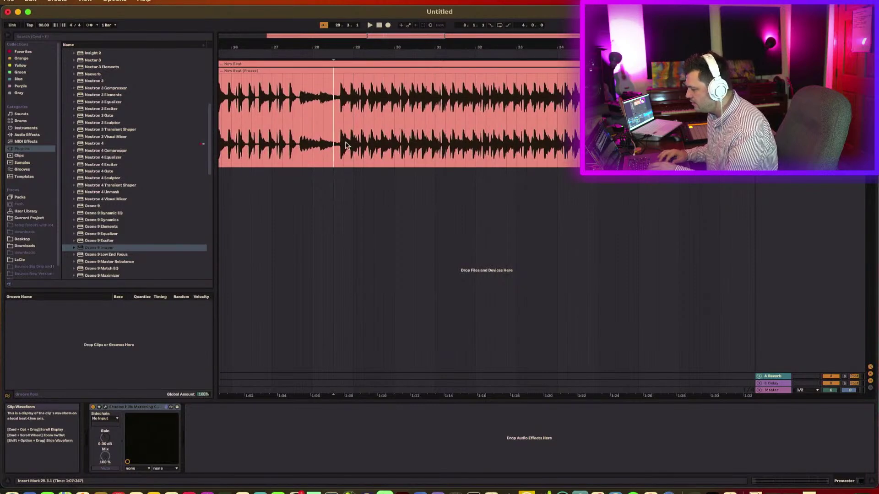
Remove the Ozone 9 Imager from the Master track's device chain
click(771, 390)
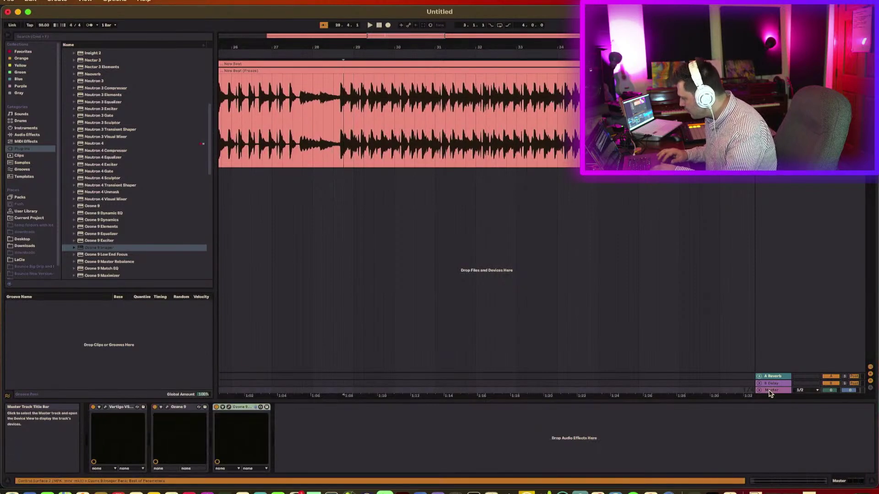
click(237, 408)
key(Delete)
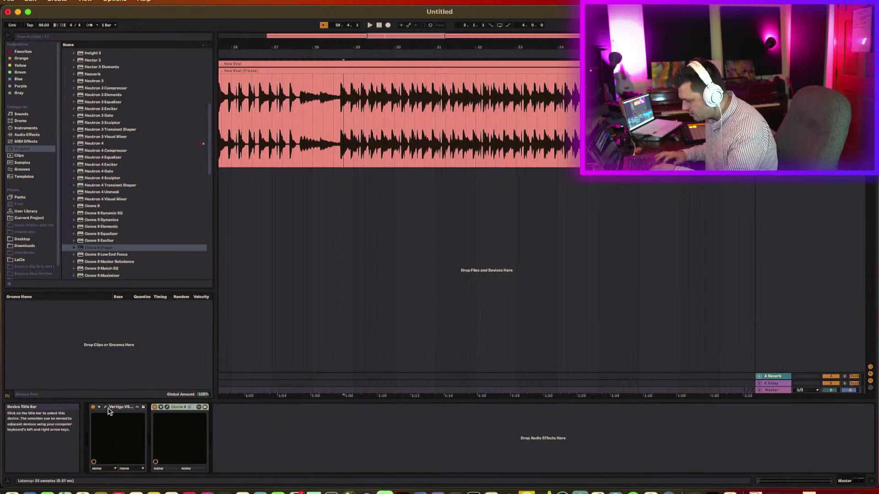
Switch on the Master track's Vertigo VSM-3 and review its 3rd Harmonic Zener Blender and 2nd Harmonic FET Crusher controls
click(105, 409)
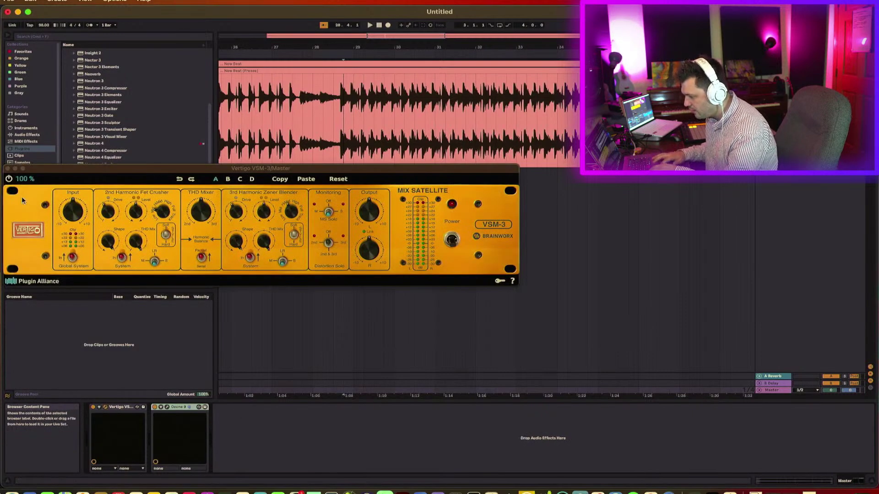
click(9, 180)
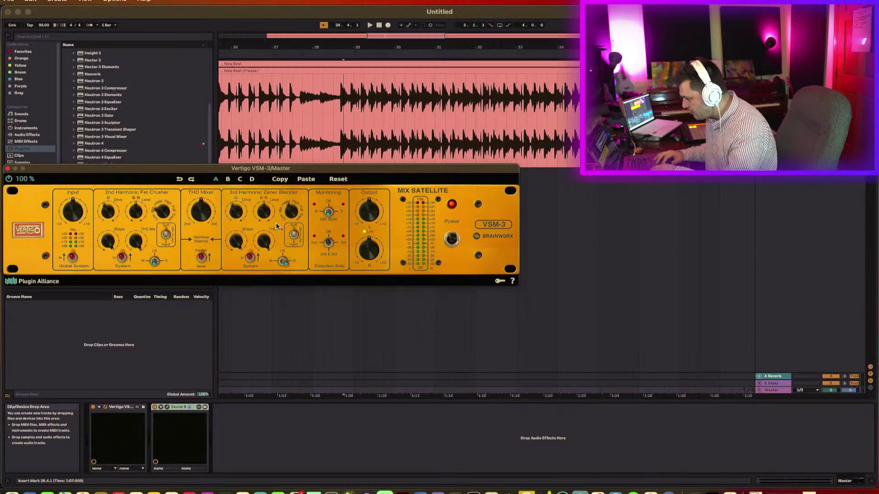
drag(274, 215, 270, 254)
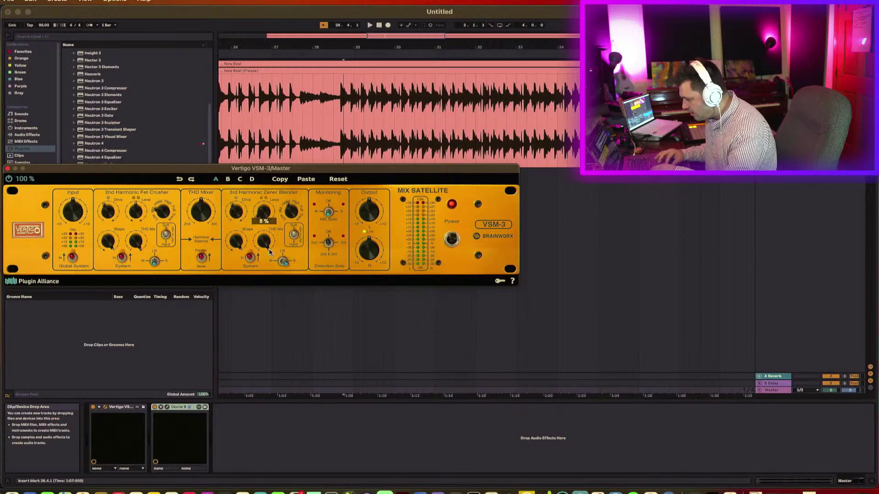
drag(235, 218, 234, 248)
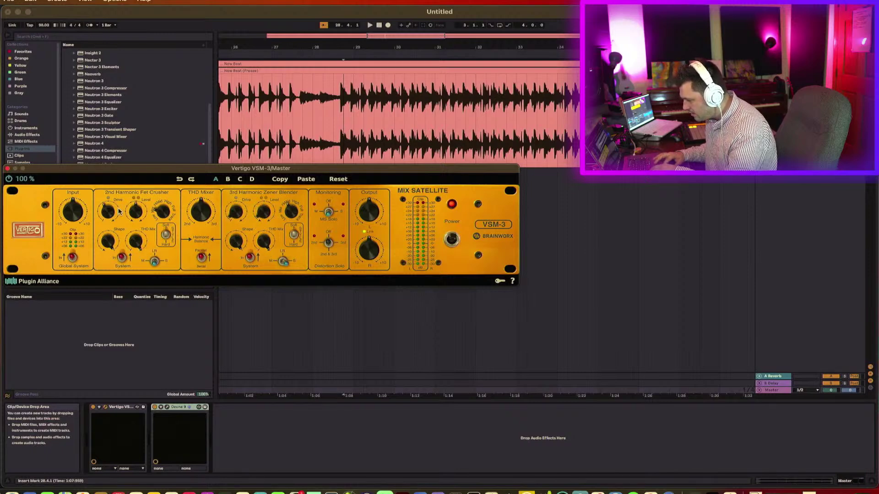
drag(134, 212, 139, 252)
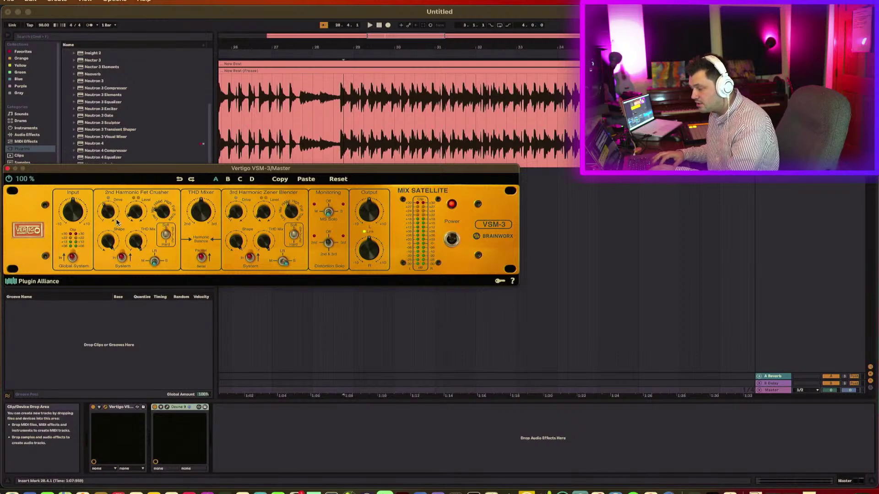
drag(110, 214, 114, 241)
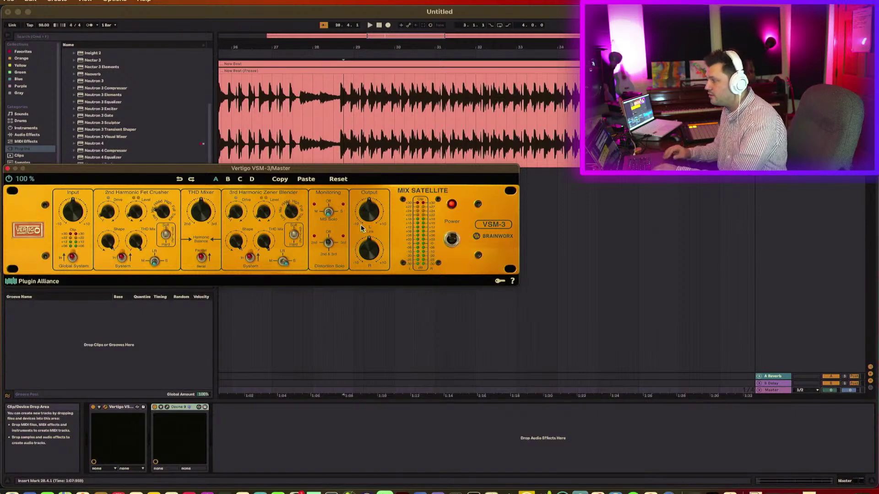
Play the track, audition the VSM-3's added 2nd and 3rd harmonics with its Distortion Solo monitoring, and close the plug-in window
mouse_move(368, 217)
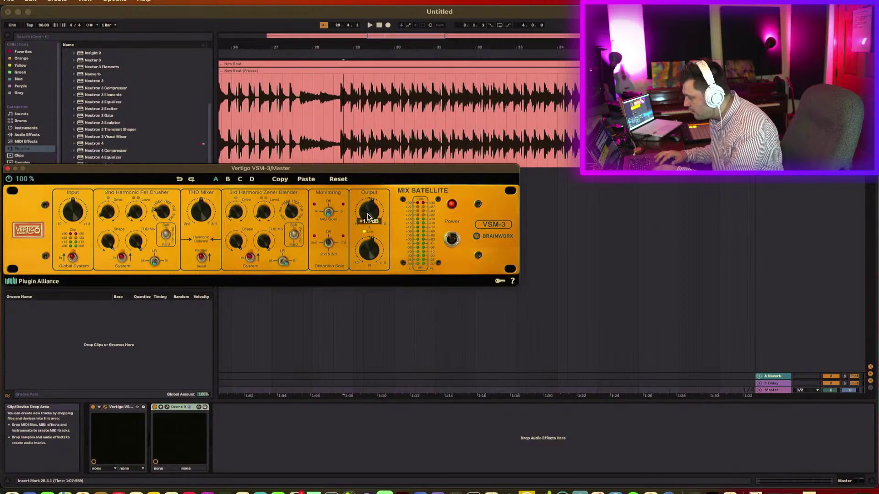
drag(367, 217, 369, 216)
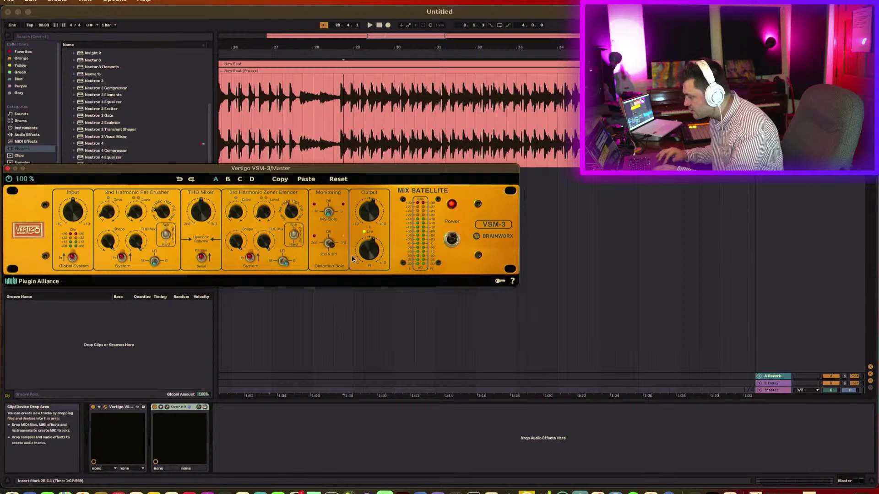
key(space)
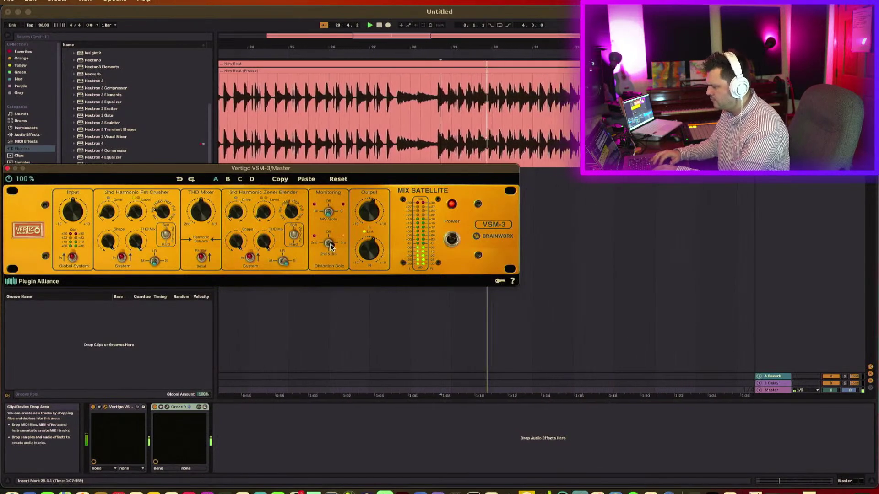
drag(330, 246, 299, 254)
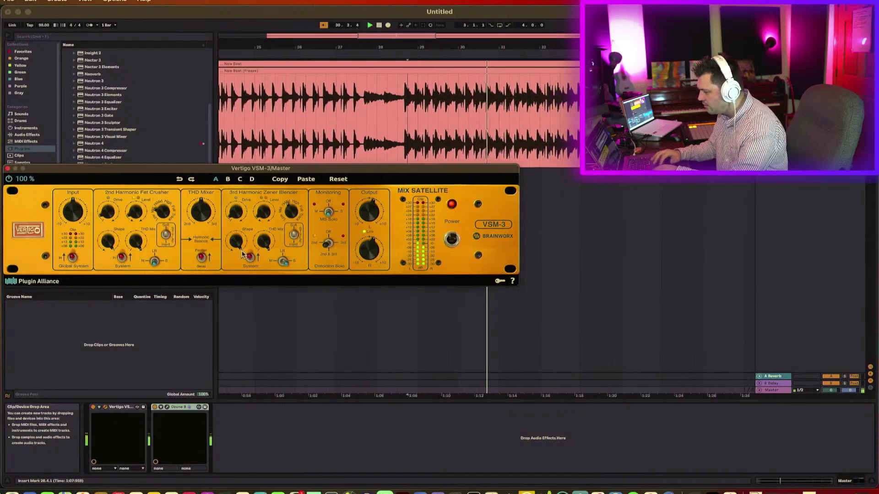
mouse_move(160, 219)
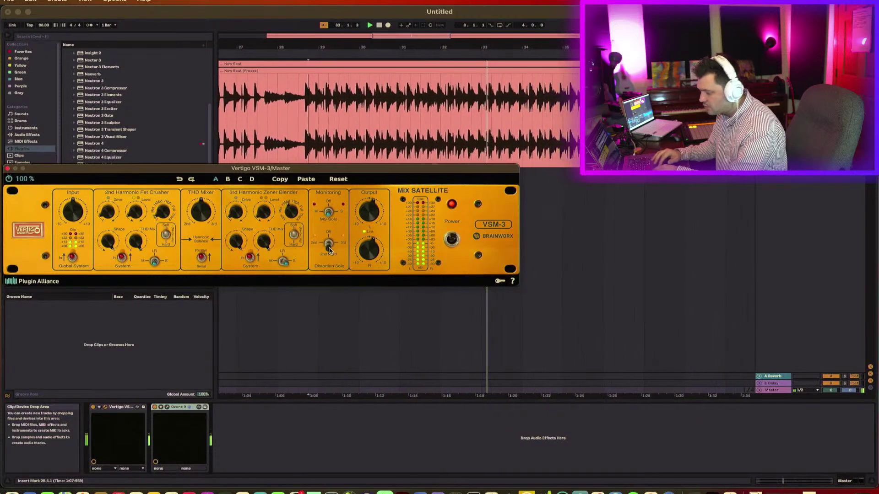
click(333, 212)
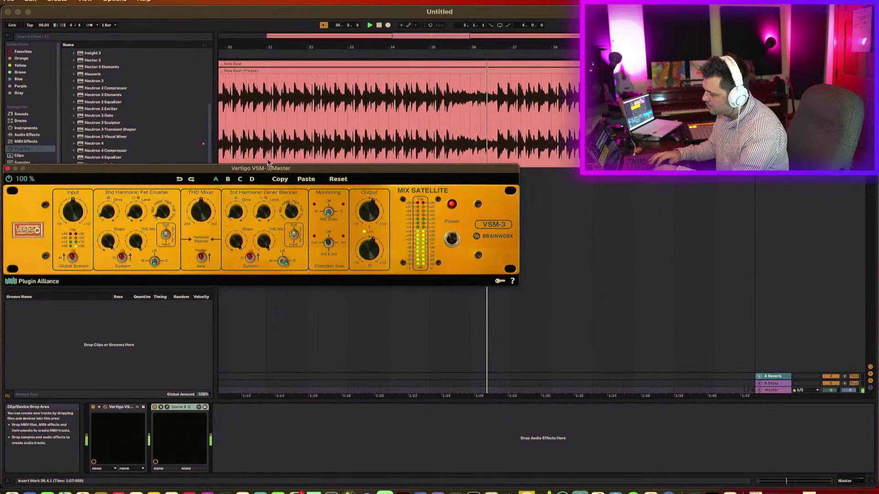
drag(269, 168, 463, 178)
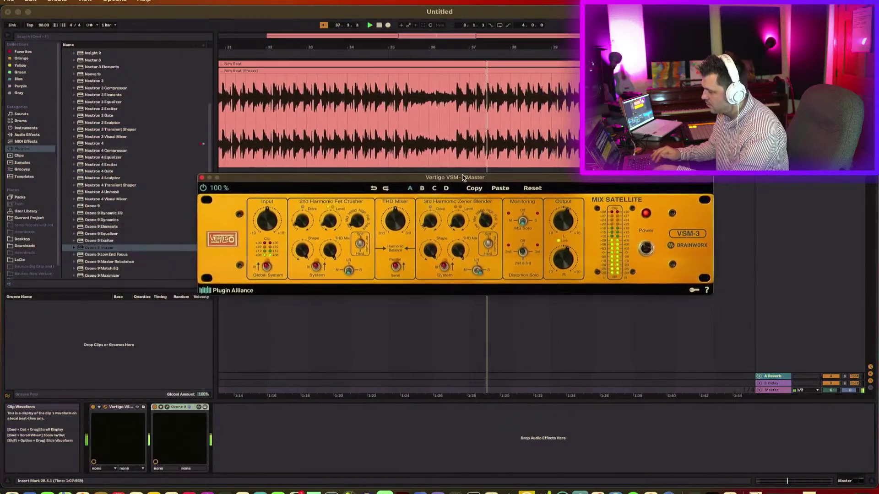
click(201, 178)
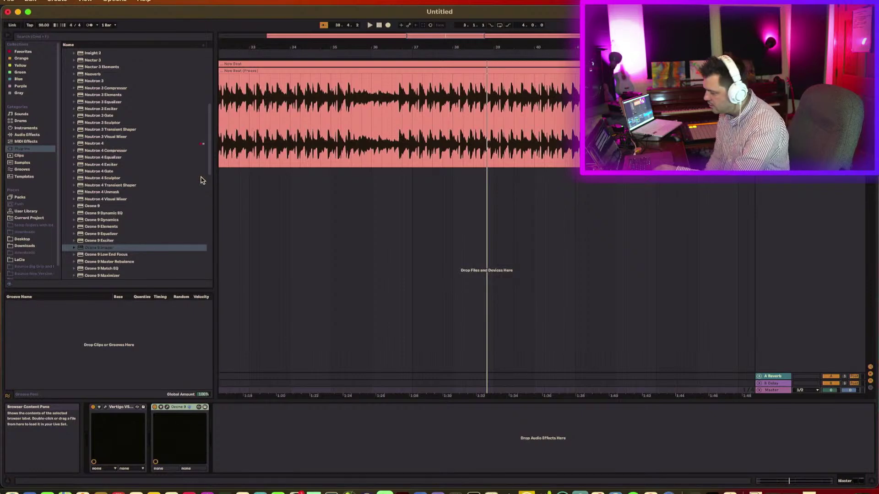
Set the playback start at 25.1.1 in the frozen New Beat clip and play a short passage from there
drag(310, 43, 312, 41)
scroll(366, 115, left, 4)
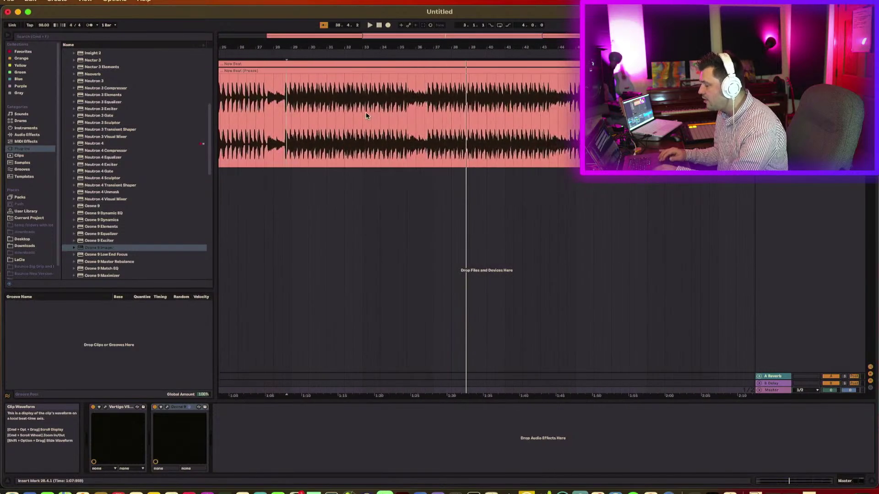
scroll(366, 115, left, 2)
drag(406, 44, 341, 46)
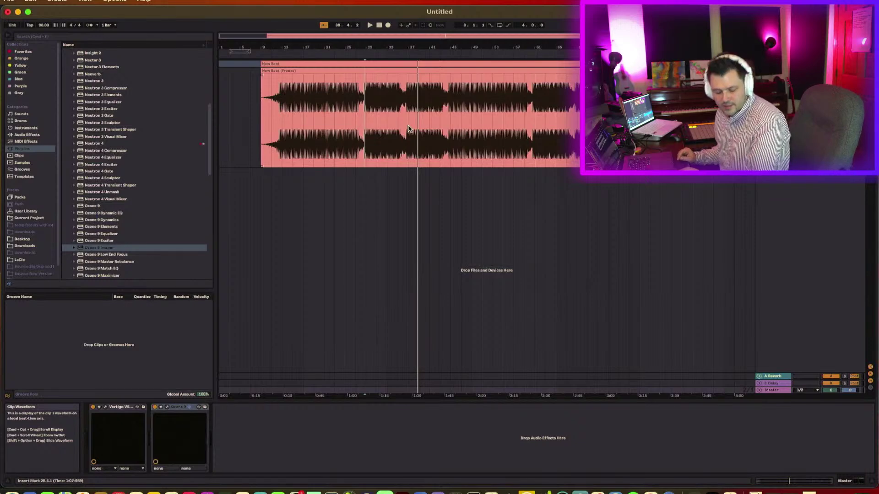
click(366, 121)
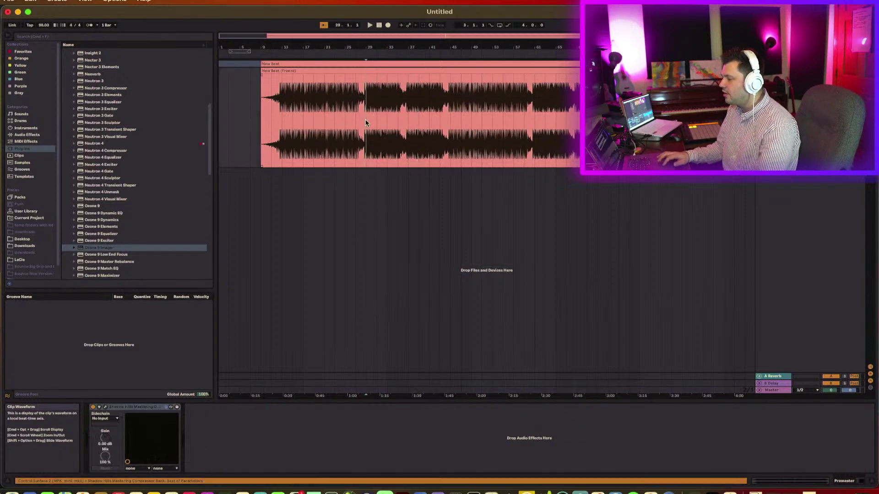
drag(368, 46, 369, 80)
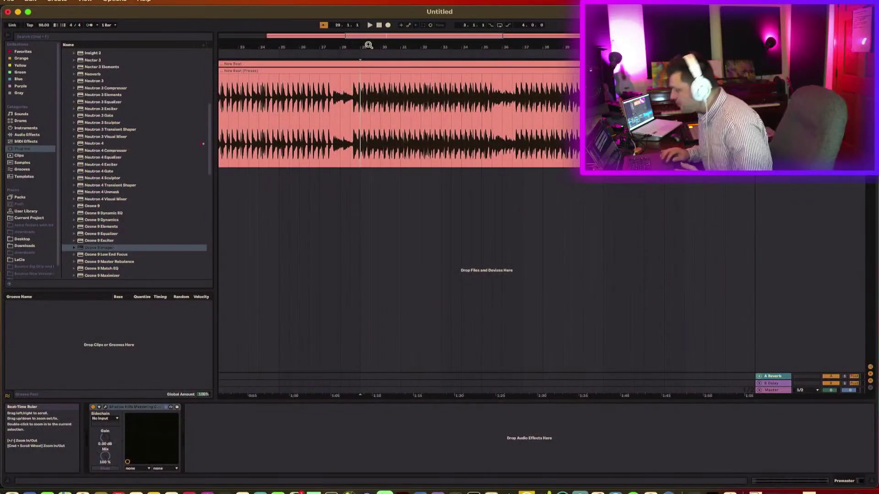
drag(368, 45, 368, 28)
key(space)
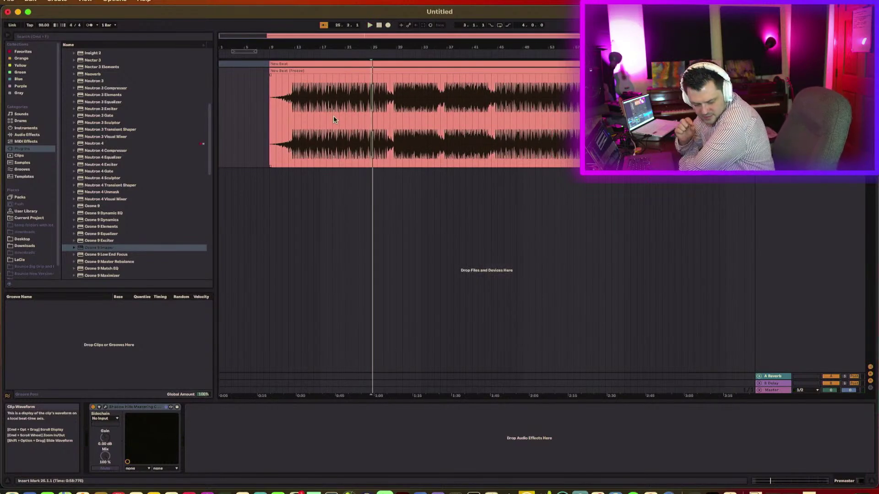
key(space)
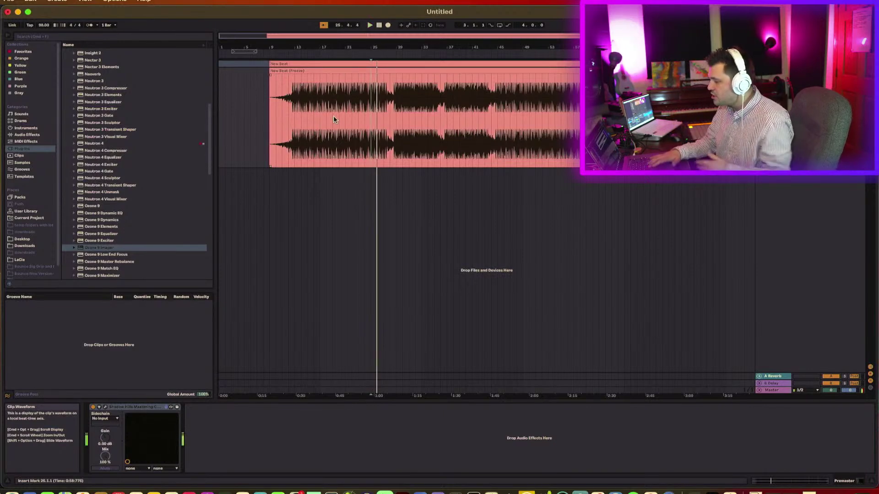
Load Tonal Balance Control 2 and place it after Ozone 9 in the Master track's device chain
scroll(113, 221, down, 5)
scroll(113, 221, down, 7)
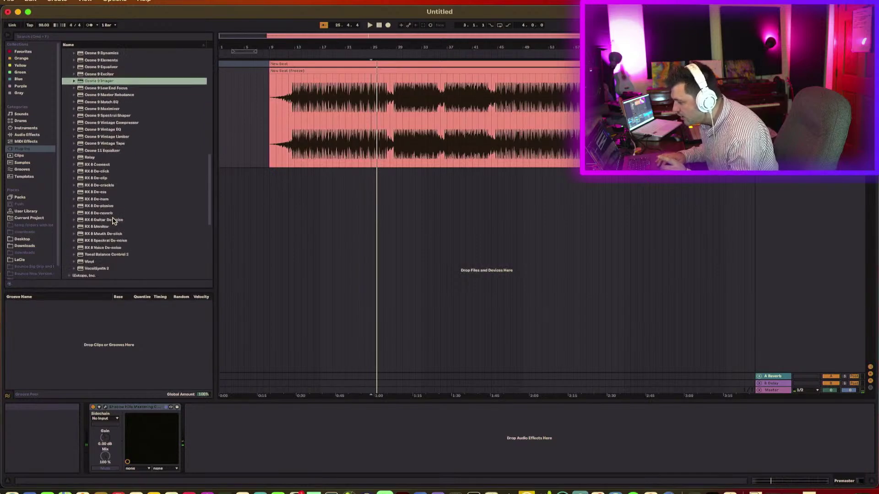
click(106, 189)
double_click(107, 188)
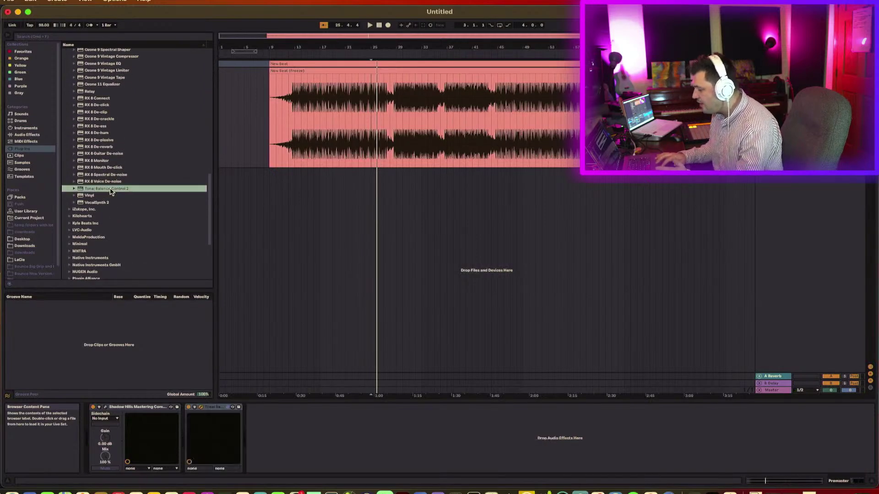
drag(275, 187, 284, 67)
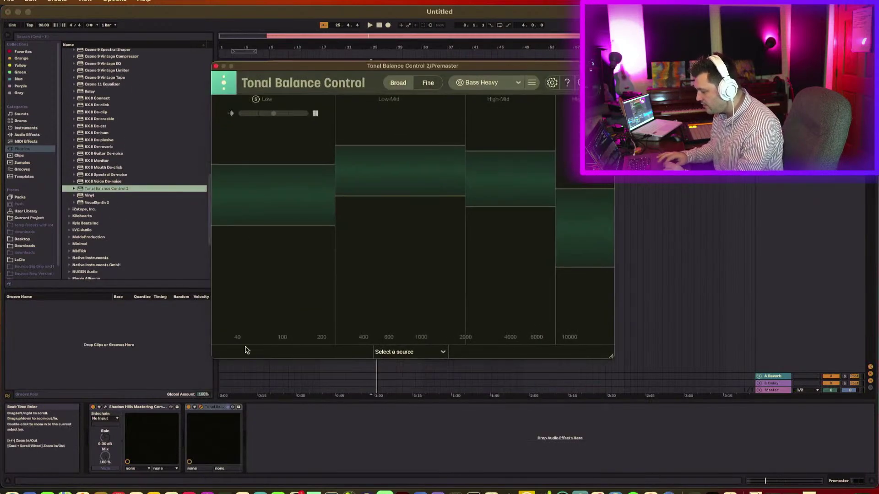
click(238, 407)
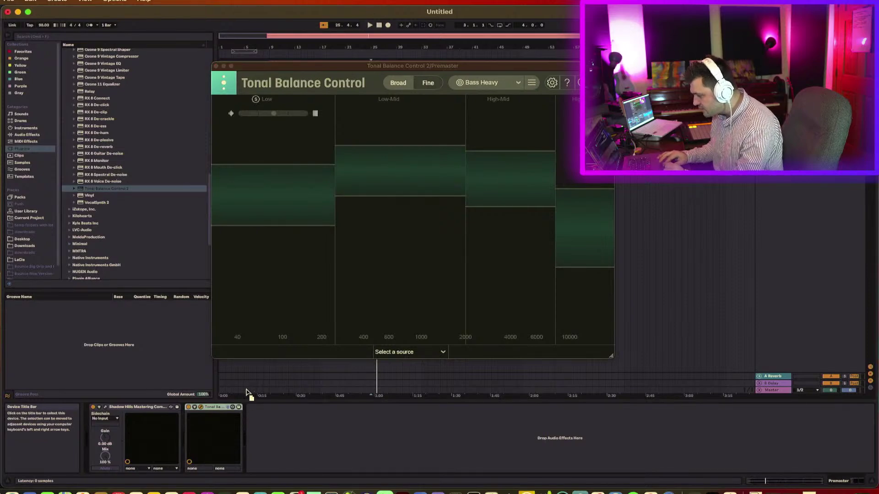
drag(246, 392, 247, 392)
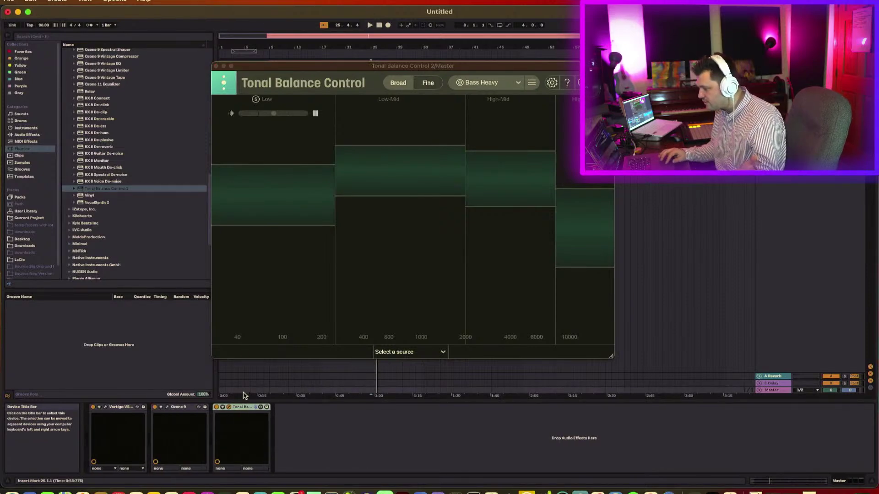
Set Tonal Balance Control 2 to the Hip Hop target curve with the Fine view
click(476, 83)
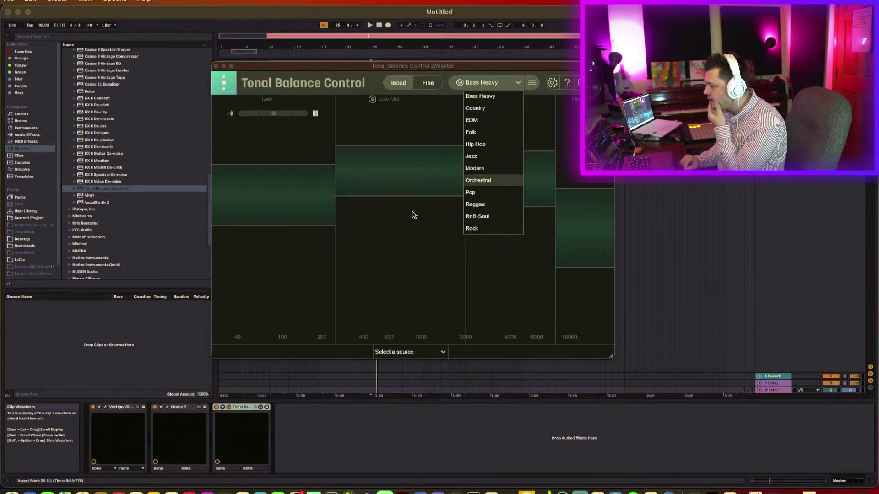
click(492, 144)
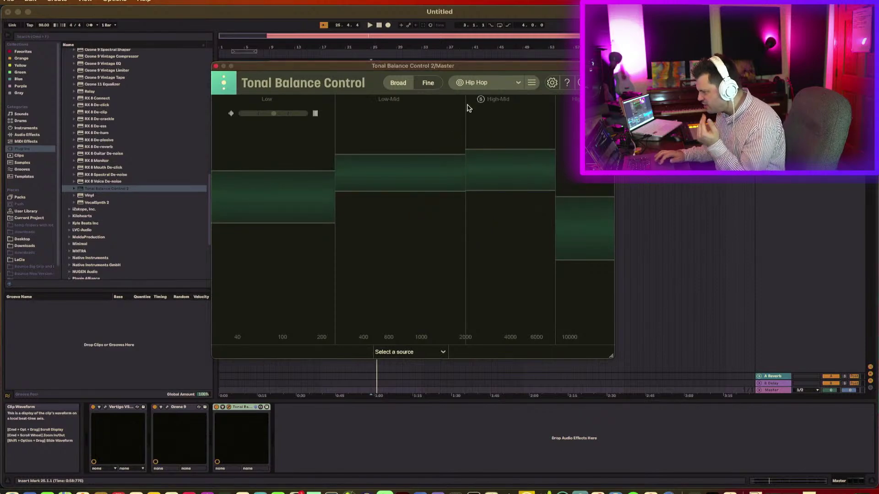
click(429, 83)
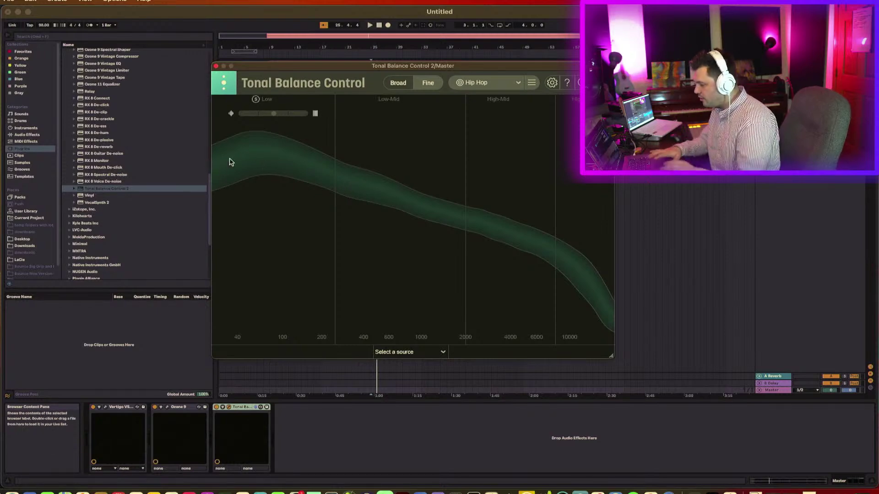
Play the track and compare its tonal curve with the Pop, EDM, Bass Heavy, Country and Reggae targets, ending on Hip Hop
key(space)
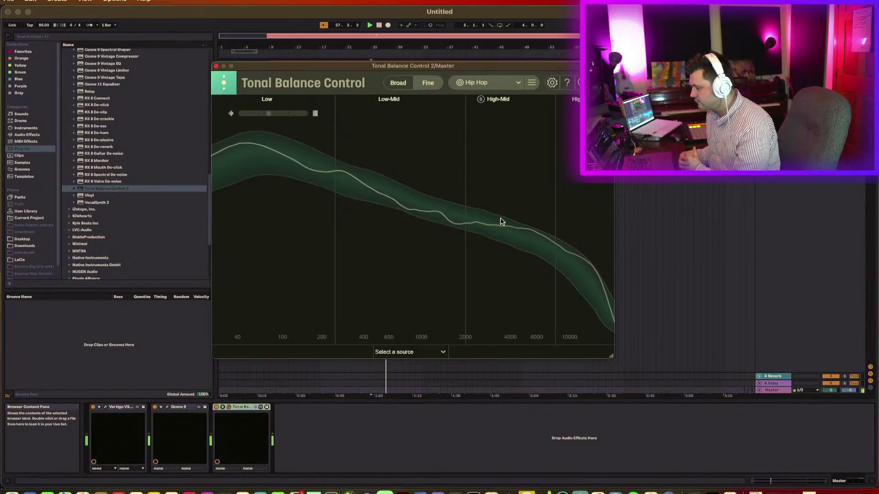
click(481, 85)
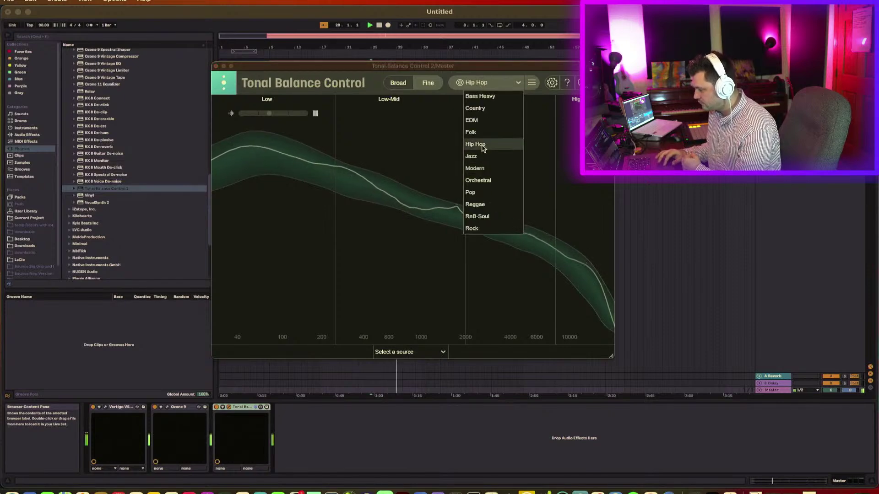
click(479, 193)
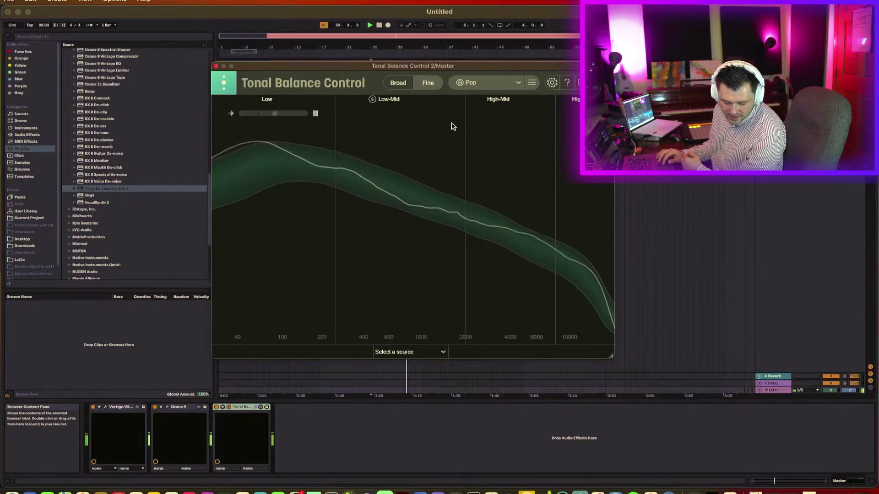
click(483, 84)
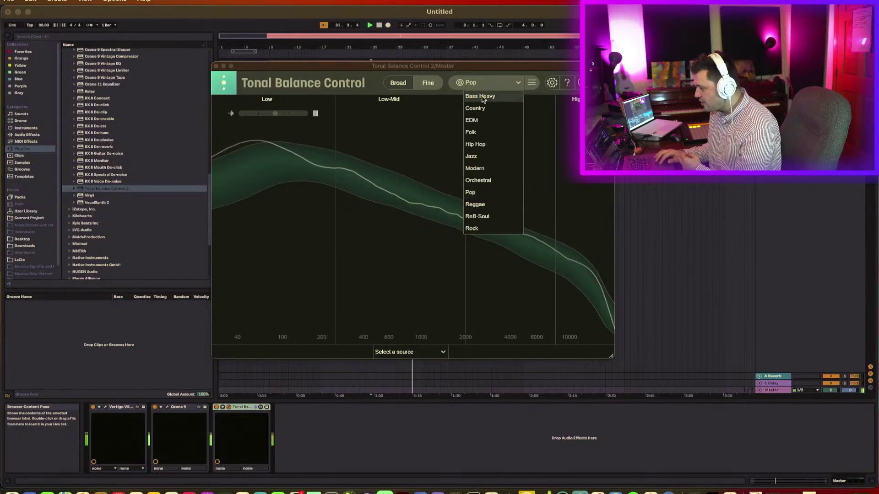
click(473, 119)
click(485, 85)
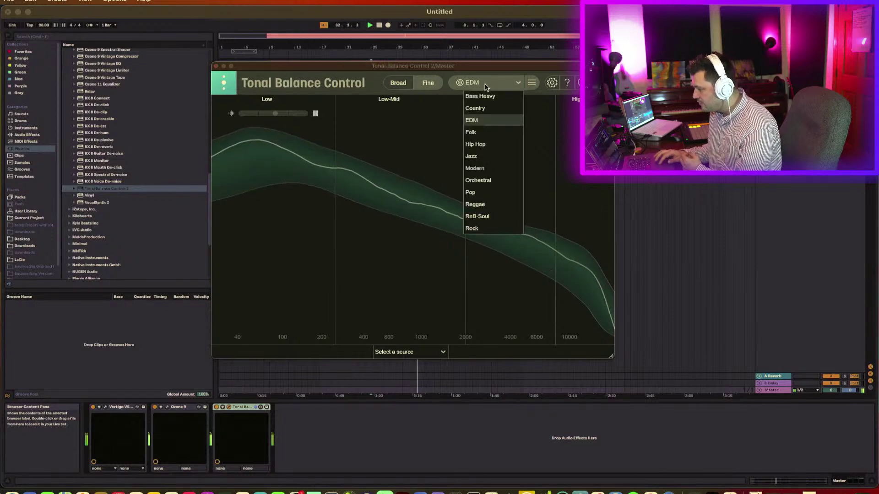
click(478, 96)
click(477, 86)
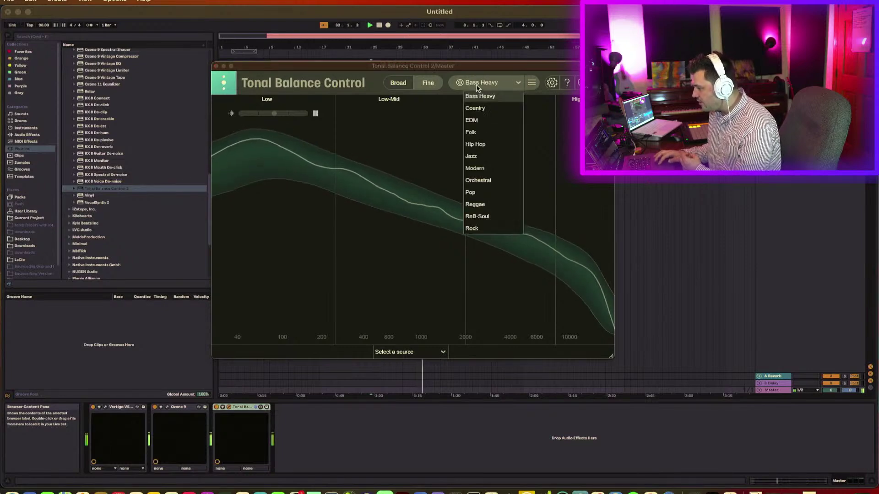
click(476, 109)
click(478, 85)
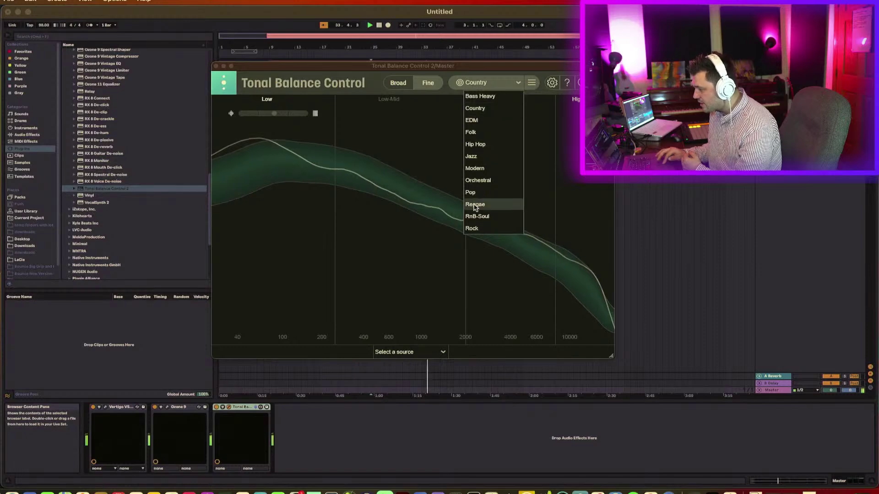
click(475, 205)
click(469, 87)
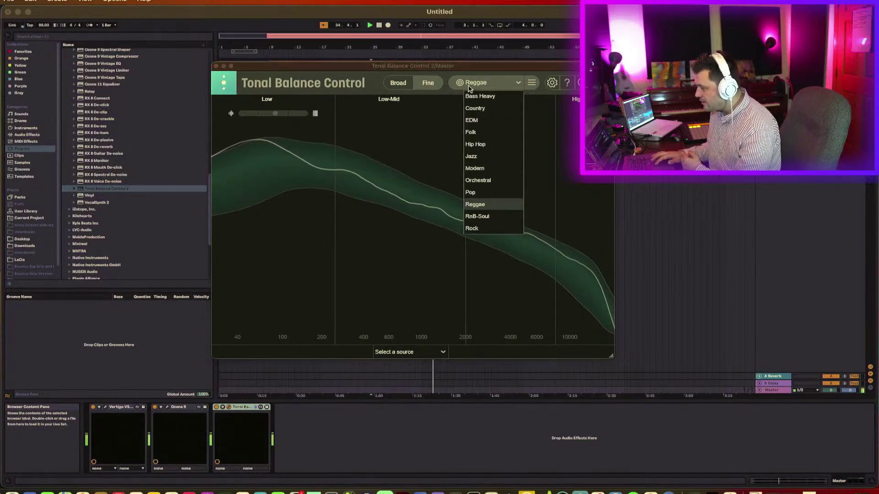
click(475, 144)
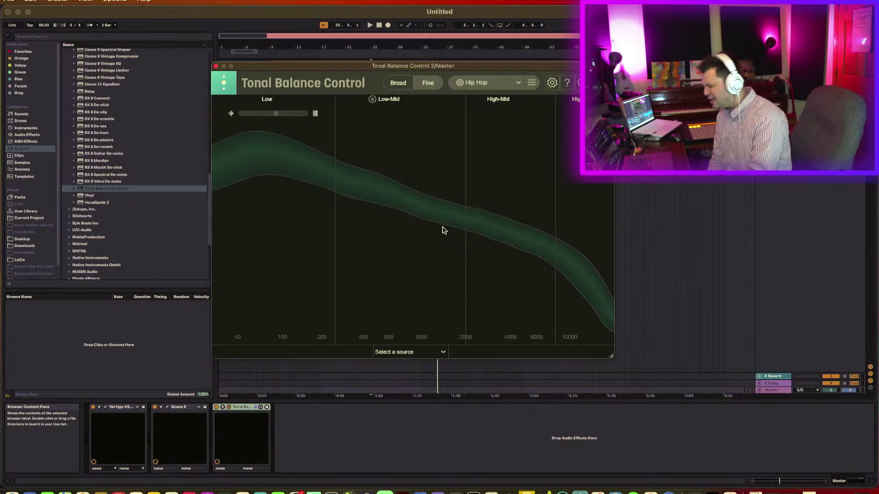
Close the Tonal Balance Control 2 window and listen to the New Beat clip from 15.1.1
click(217, 66)
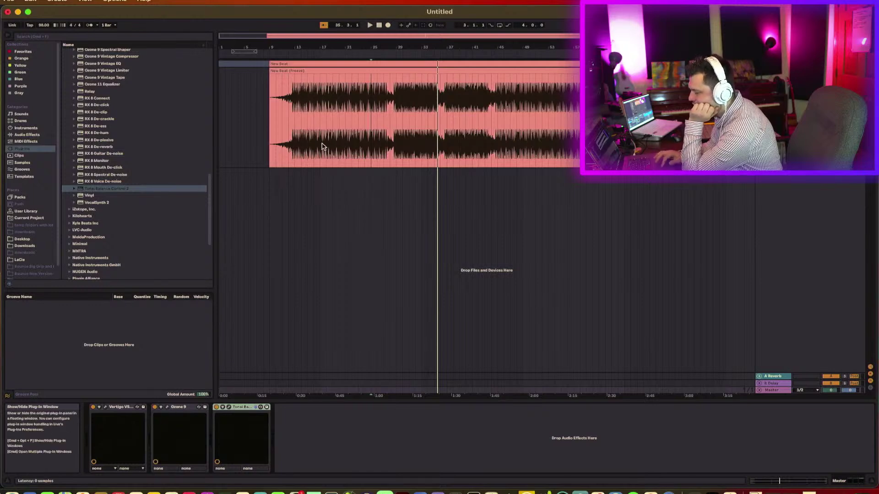
click(305, 151)
key(space)
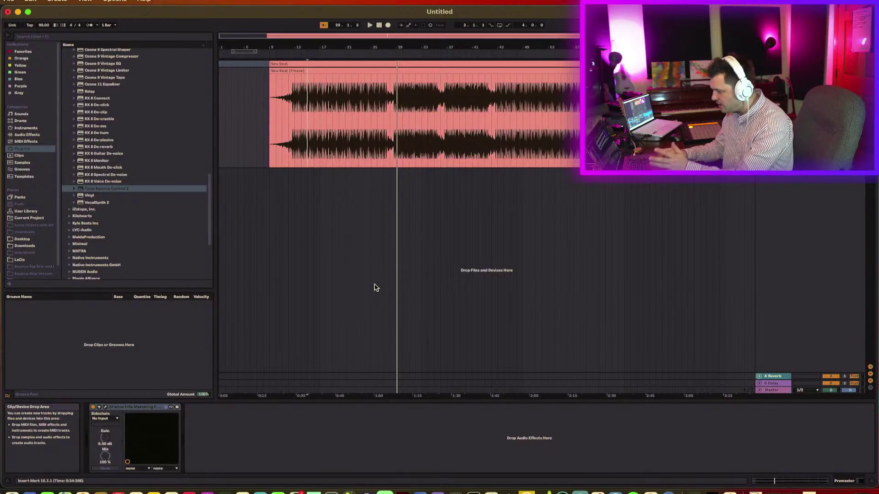
Run Ozone 9's Master Assistant with Modern modules, Manual loudness, High intensity and Streaming destination while playing New Beat from 28.1.1, and accept its suggestion
click(352, 390)
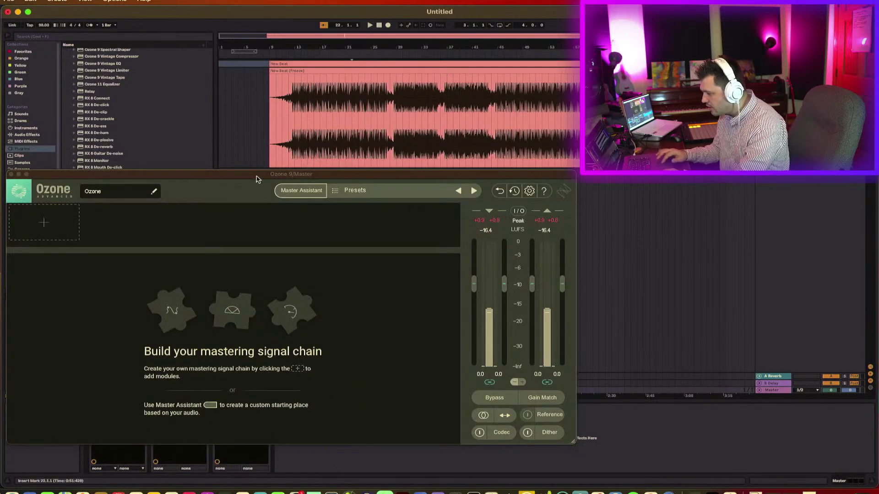
click(292, 188)
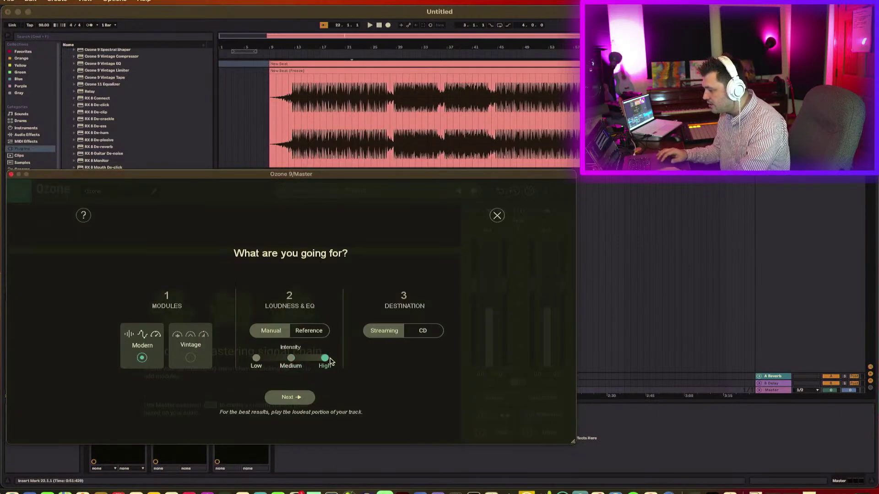
click(308, 398)
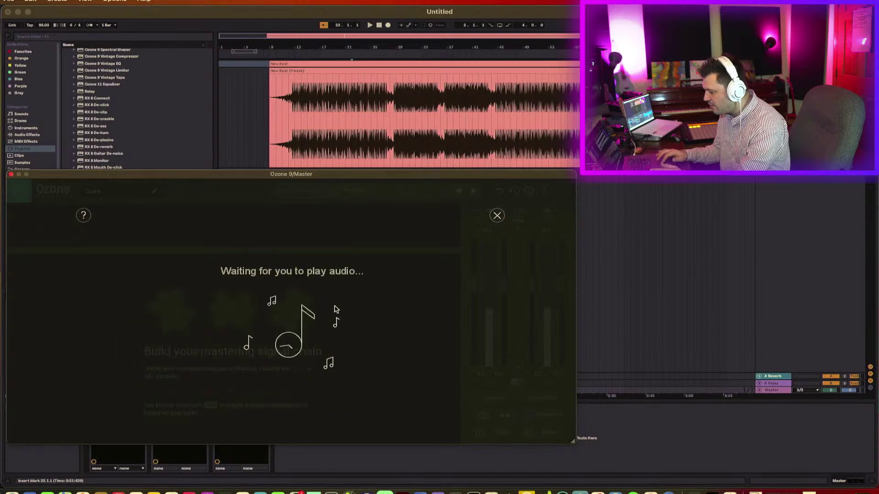
click(401, 140)
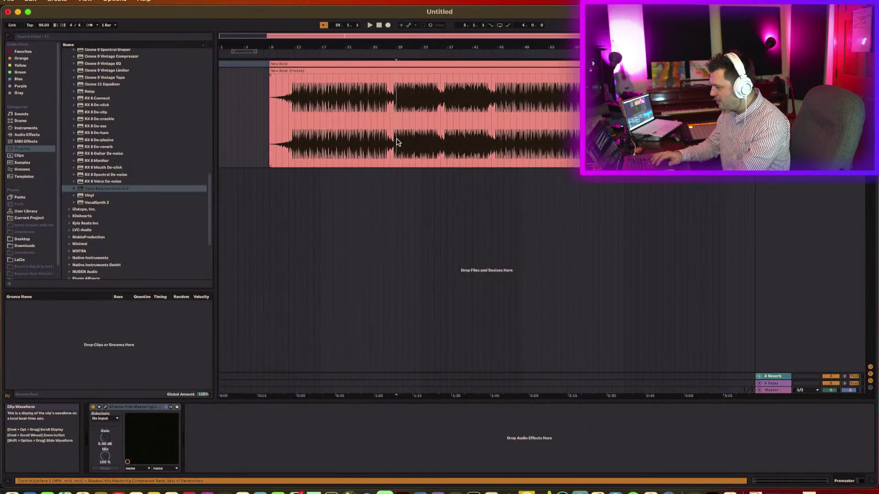
key(space)
click(778, 388)
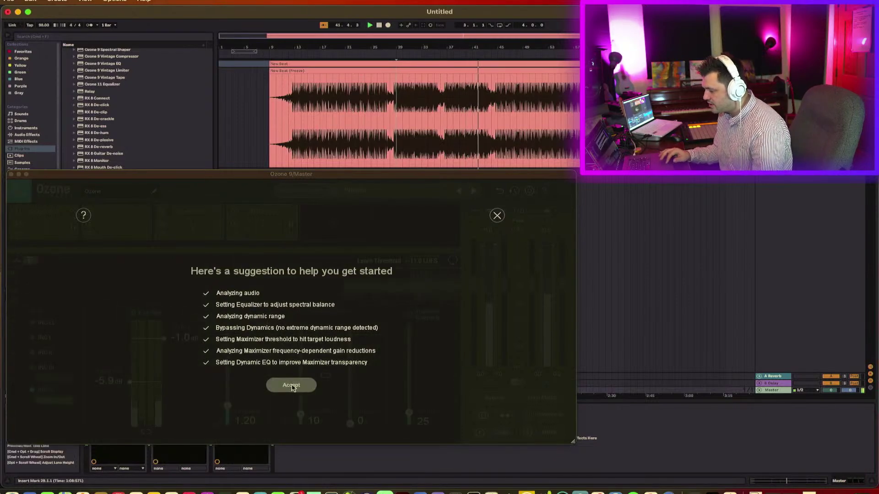
click(292, 386)
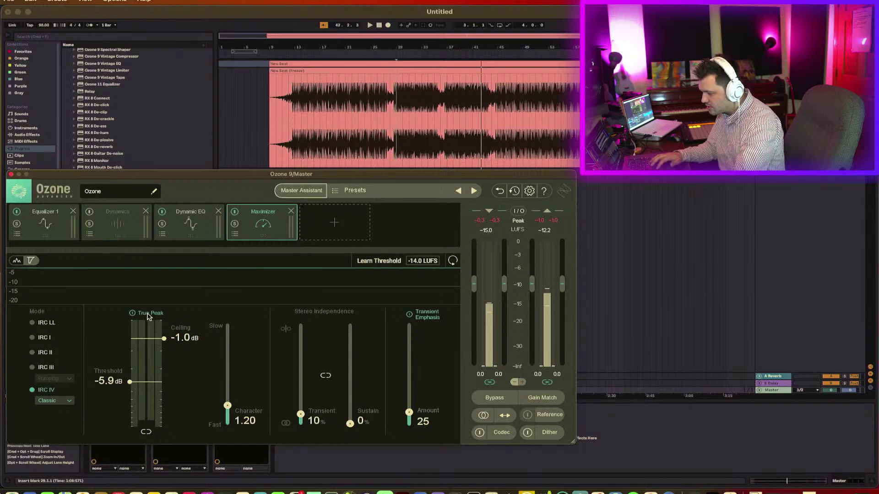
Set the Ozone 9 Maximizer's IRC IV mode to Transient
click(66, 401)
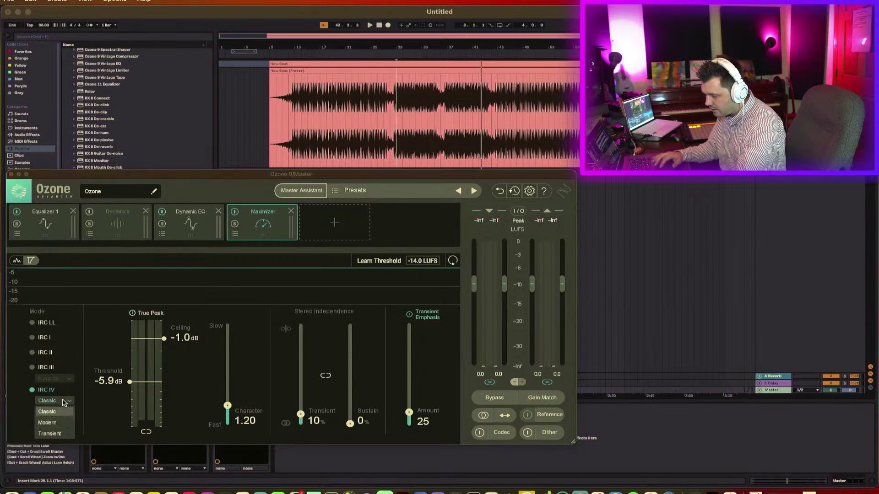
click(59, 435)
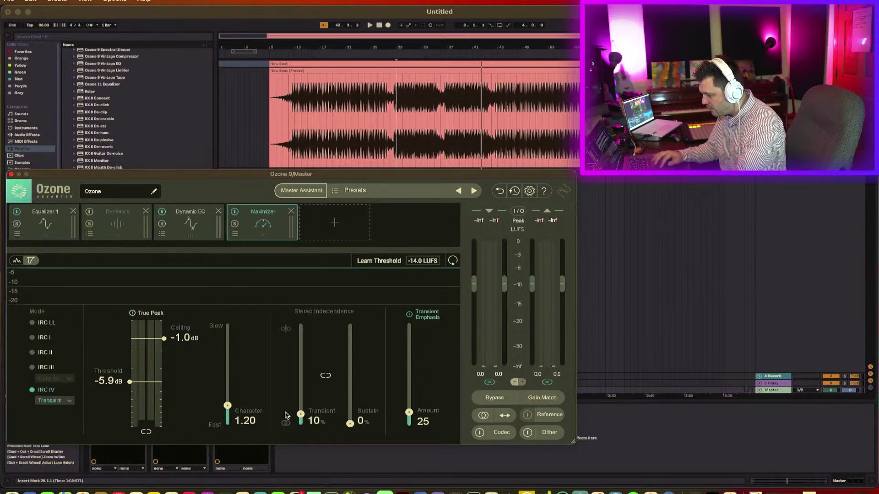
click(64, 401)
click(68, 402)
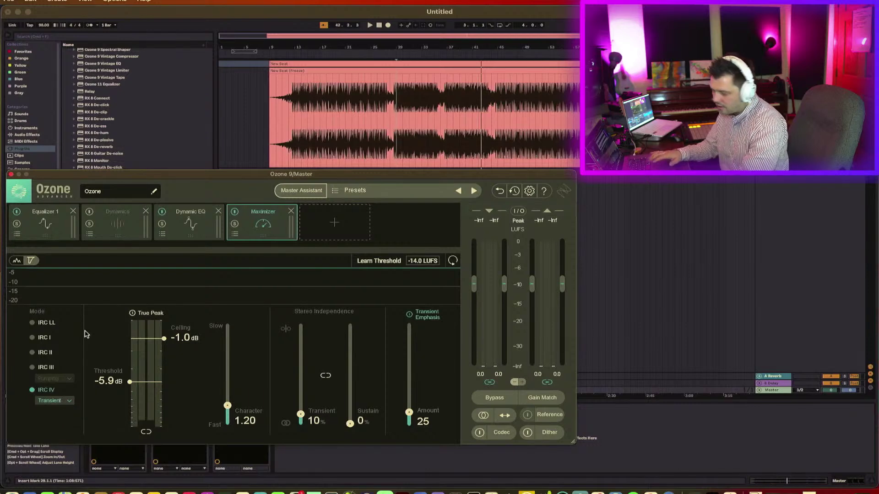
Reset the gain of Equalizer 1's low shelf band to 0.0 dB while playing the track, and restart playback from 28.1.1
key(space)
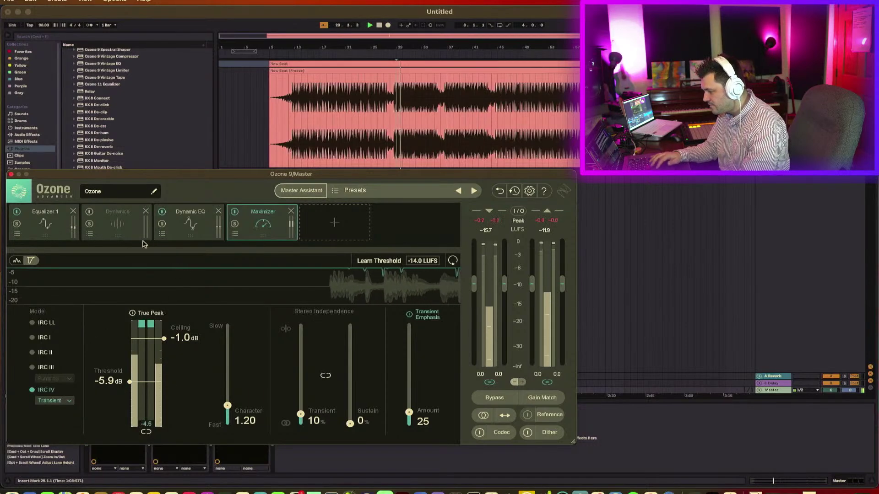
click(73, 230)
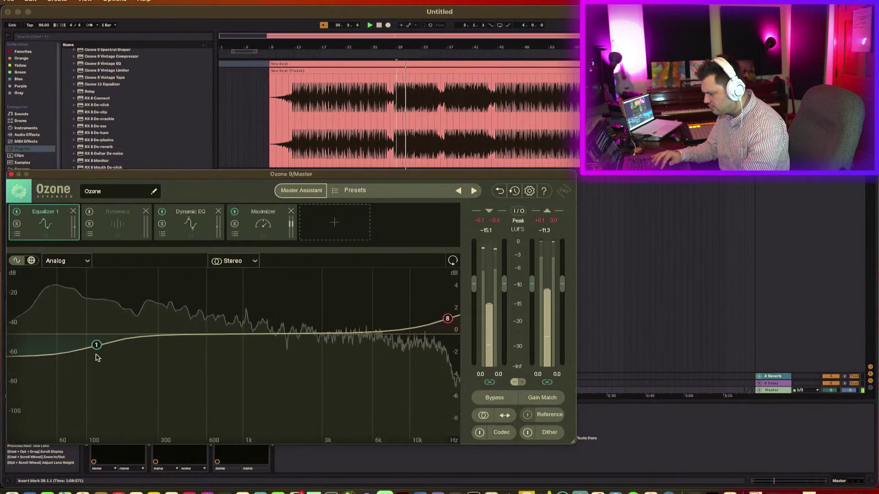
double_click(96, 345)
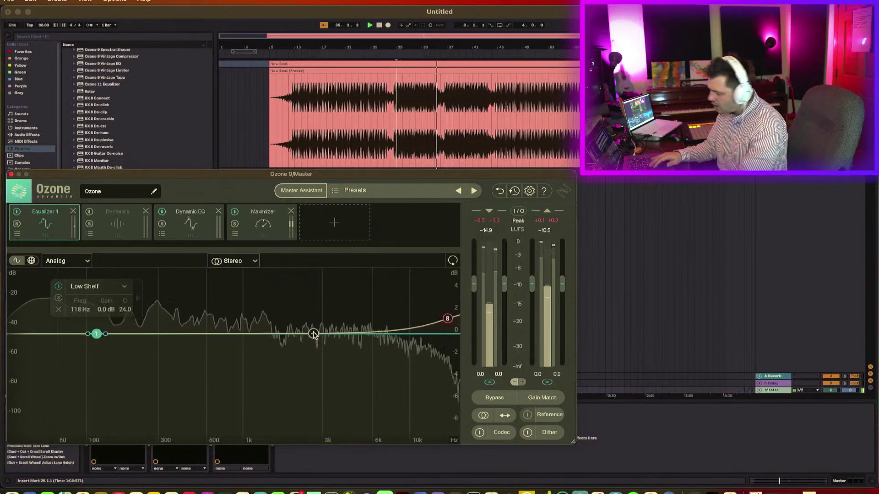
key(space)
key(space)
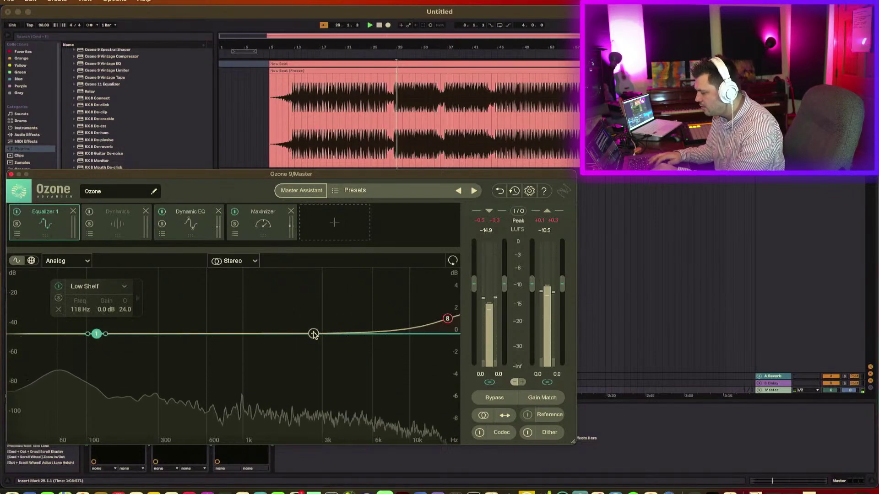
click(314, 334)
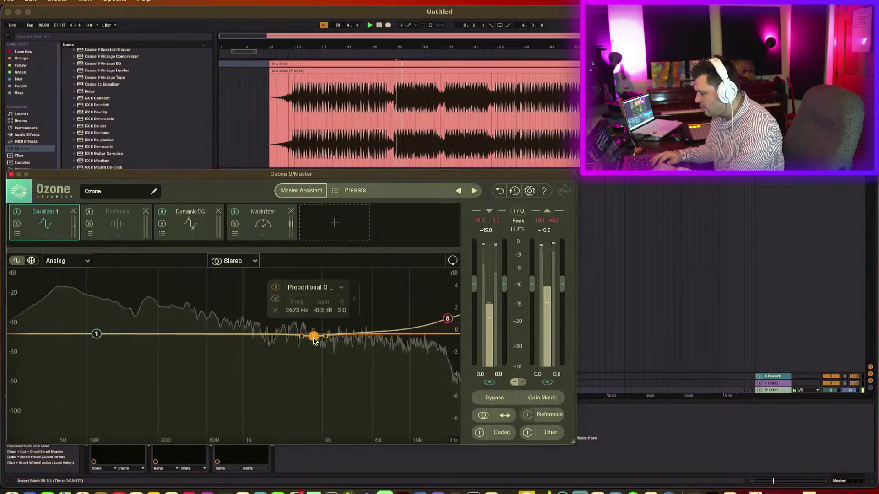
double_click(313, 337)
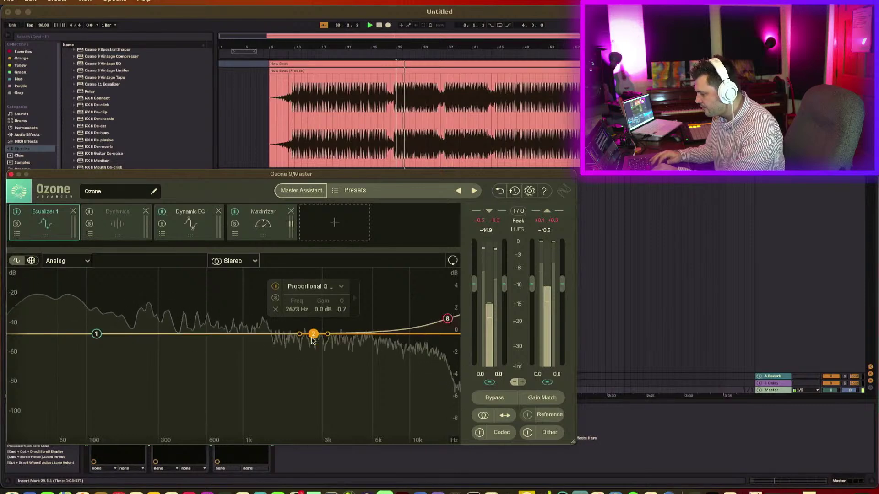
click(275, 309)
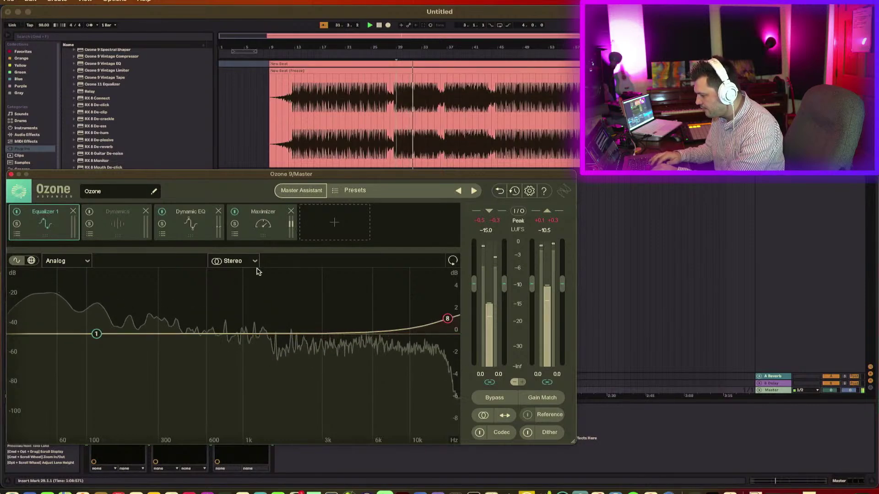
Switch Equalizer 1 to Mid/Side processing and cut the Side channel's low shelf band by about 1.9 dB at 135 Hz
click(255, 262)
click(247, 289)
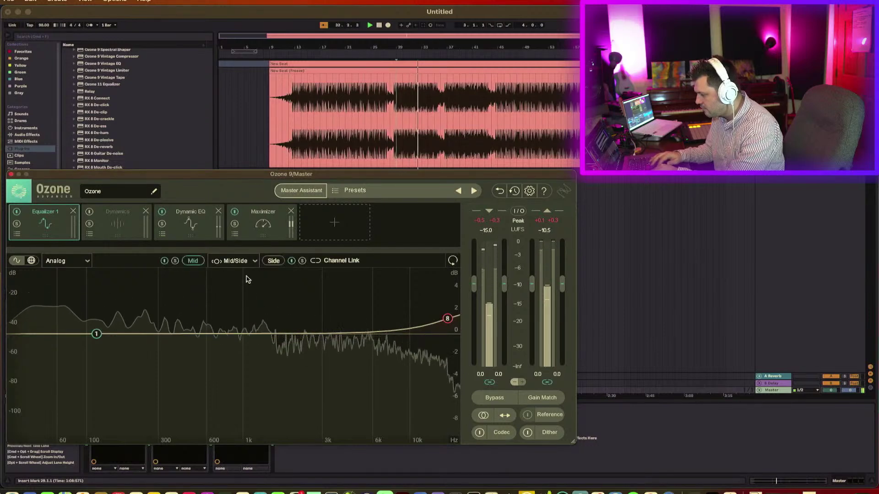
click(96, 334)
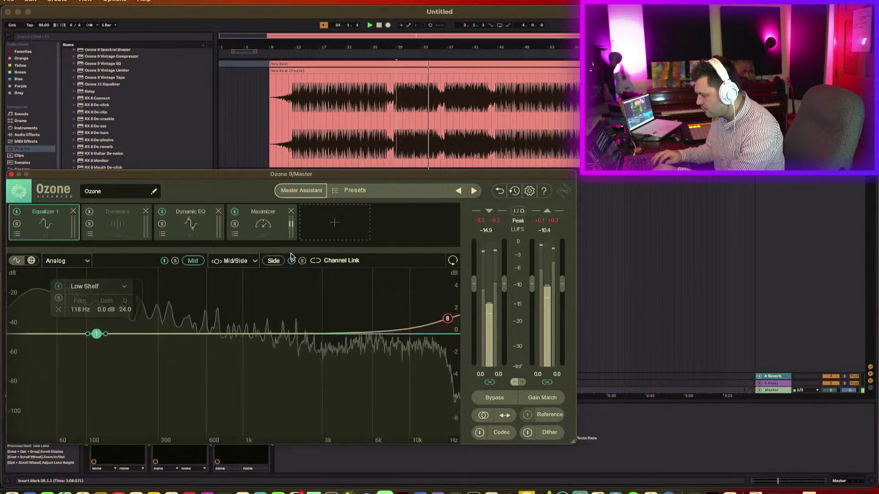
click(274, 262)
drag(86, 333, 105, 354)
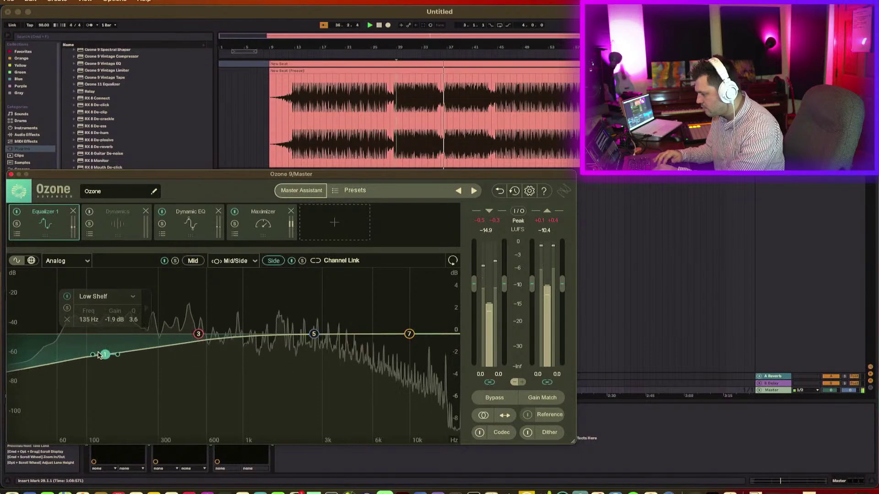
Boost the Side channel's bell band 3 by about 2.0 dB at 659 Hz and audition it soloed
drag(199, 333, 212, 316)
click(247, 289)
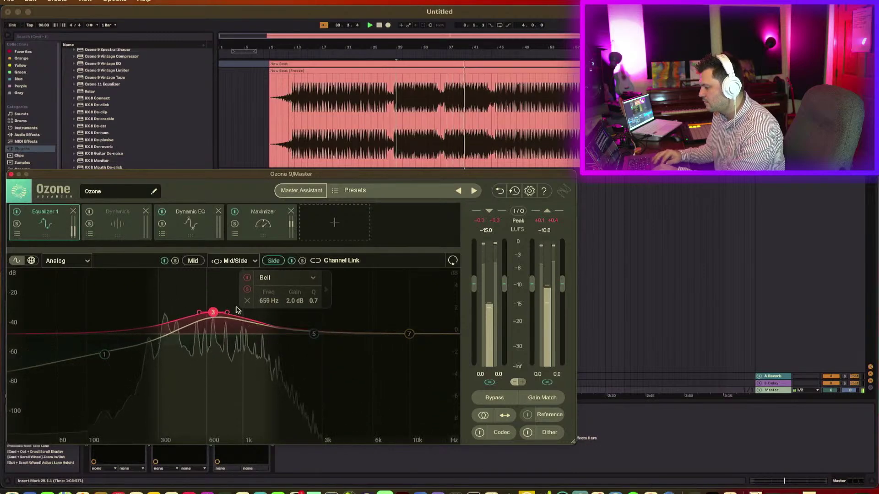
click(247, 290)
click(247, 290)
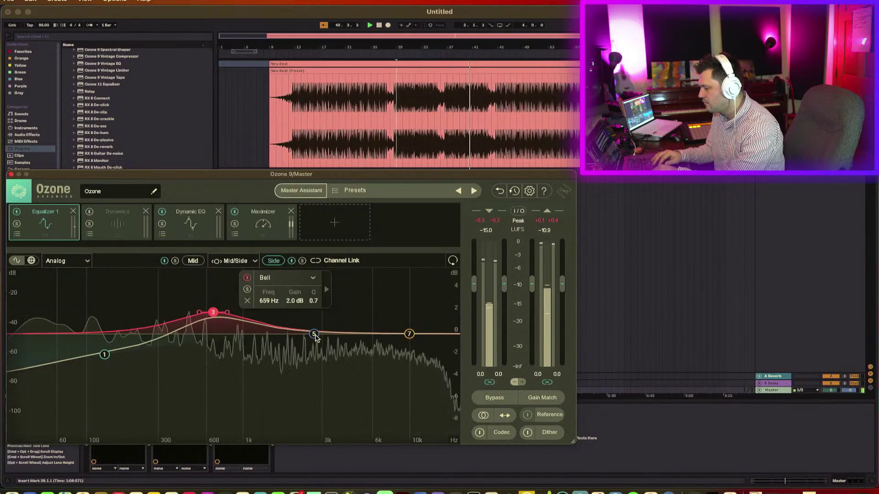
Boost the Side channel's bell band 5 and, while it is soloed, fine-tune it to about 1.2 dB at 2691 Hz
drag(315, 337, 312, 312)
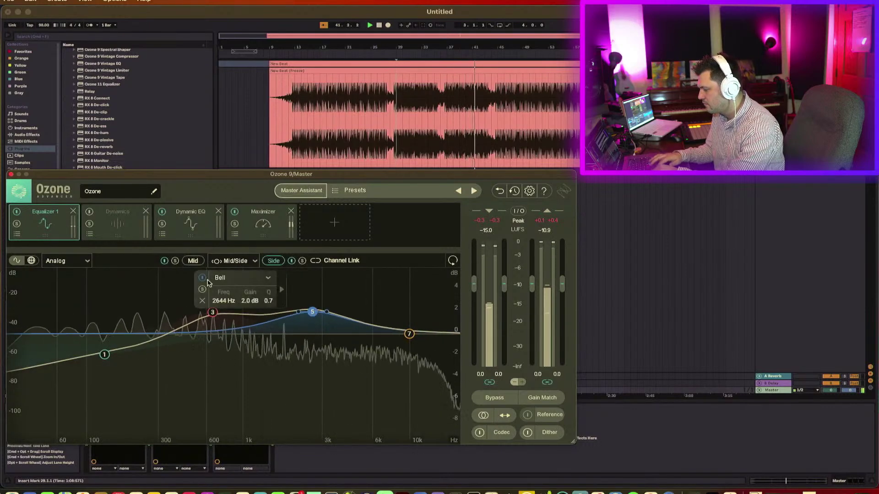
click(202, 290)
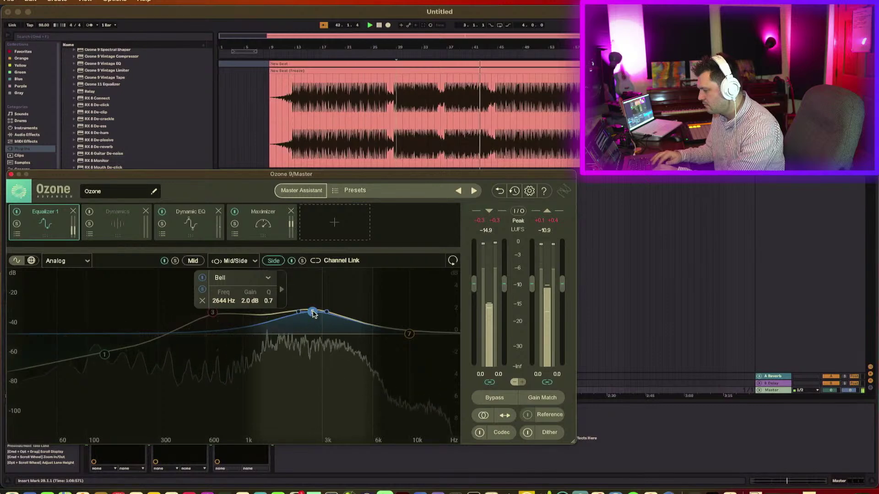
drag(312, 312, 324, 322)
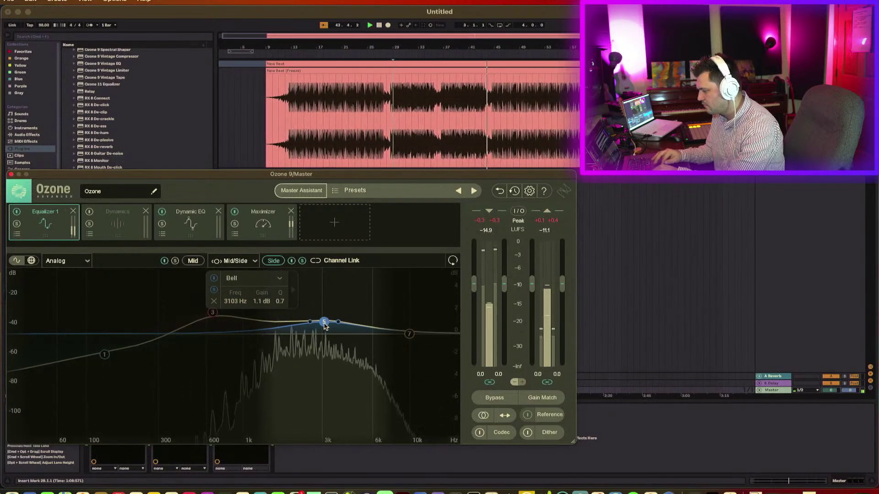
drag(324, 323, 314, 325)
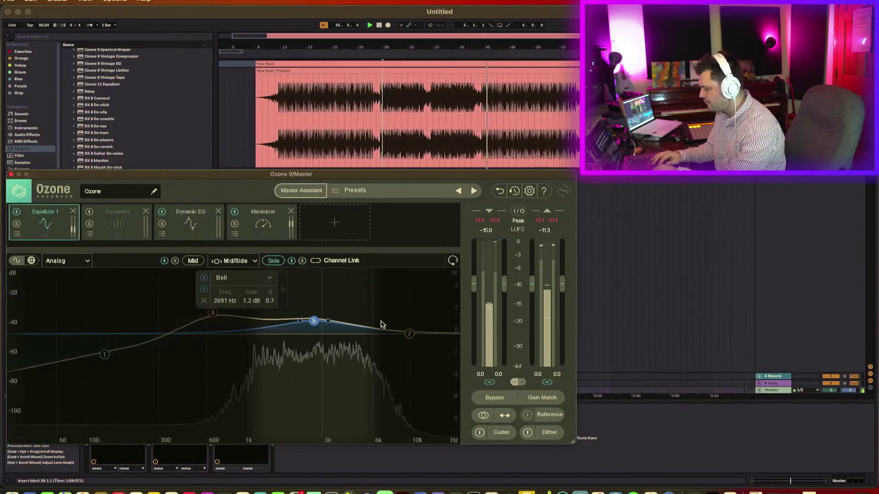
Turn off the solo on the side channel's band 5 and raise its high shelf to about 0.4 dB at 9660 Hz
click(204, 293)
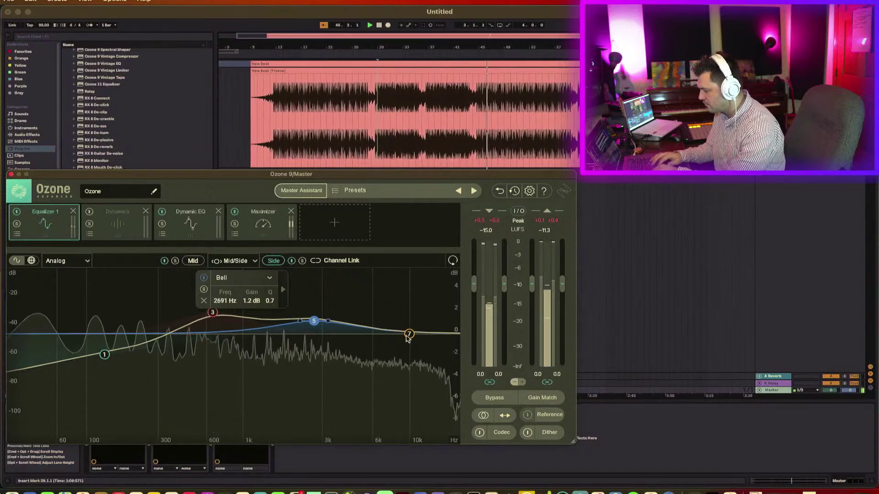
drag(409, 334, 408, 330)
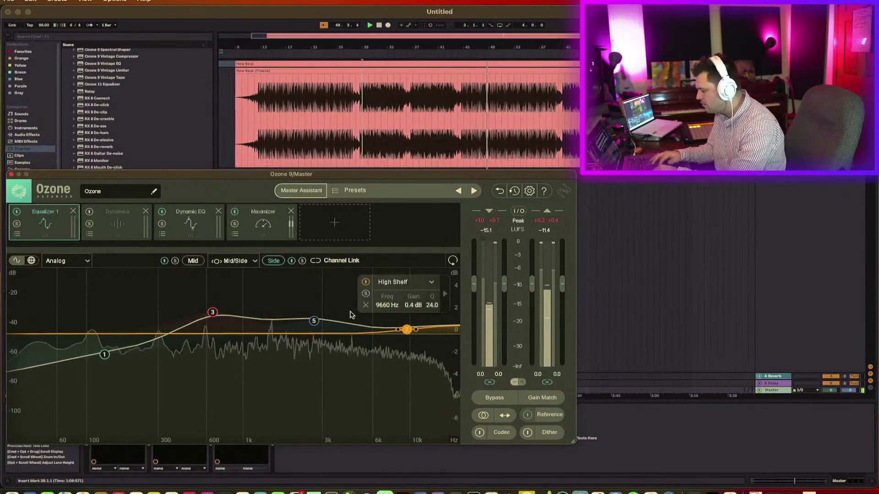
Add a Proportional Q boost of about 0.8 dB at 2154 Hz to the mid channel, auditioning it in solo
click(192, 262)
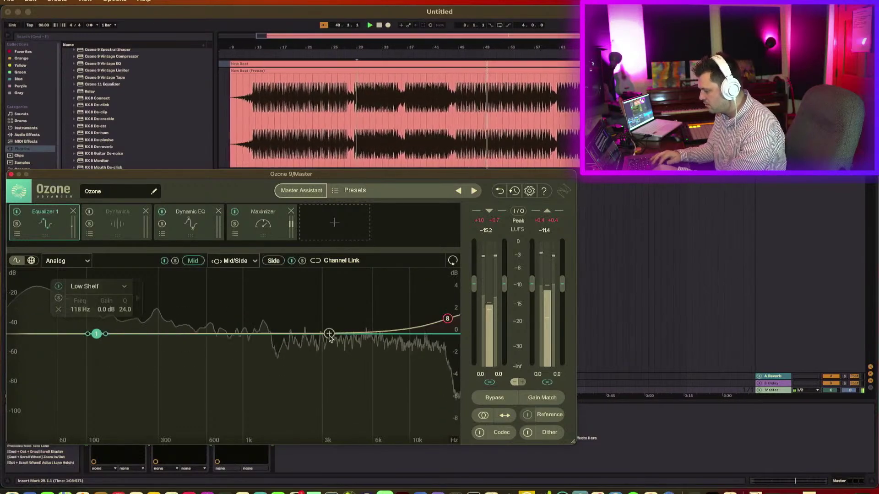
drag(313, 333, 310, 326)
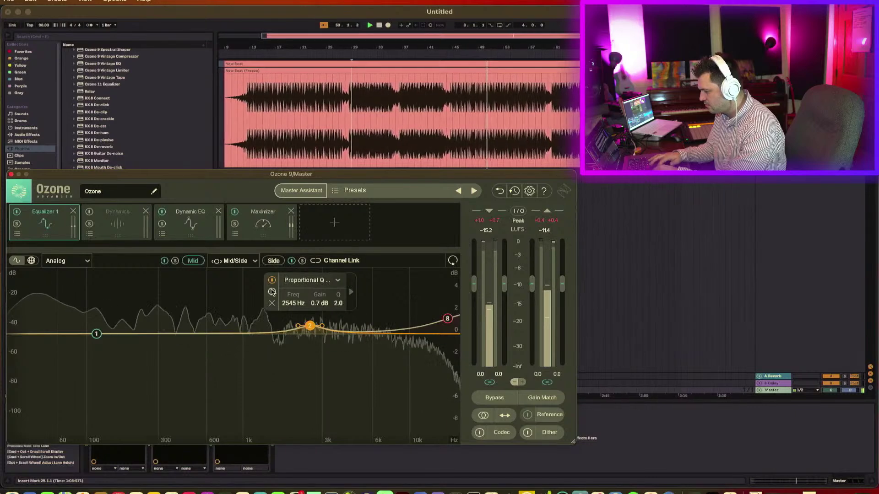
click(272, 291)
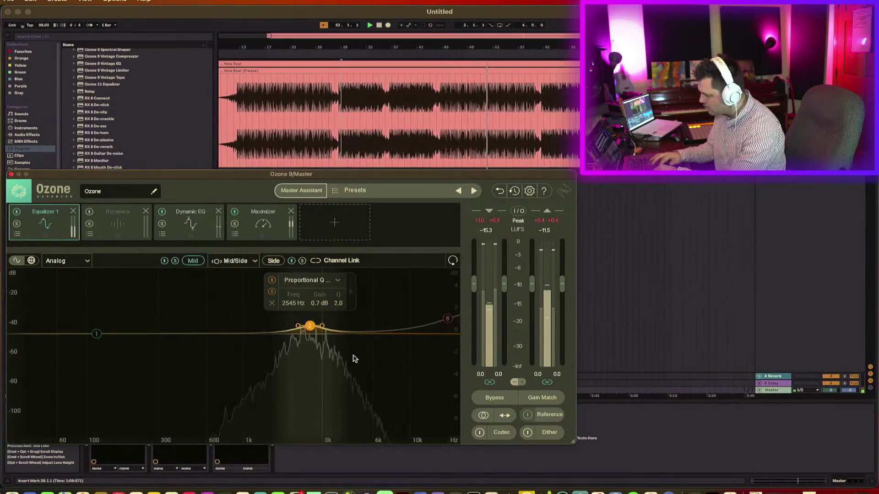
drag(310, 328, 298, 328)
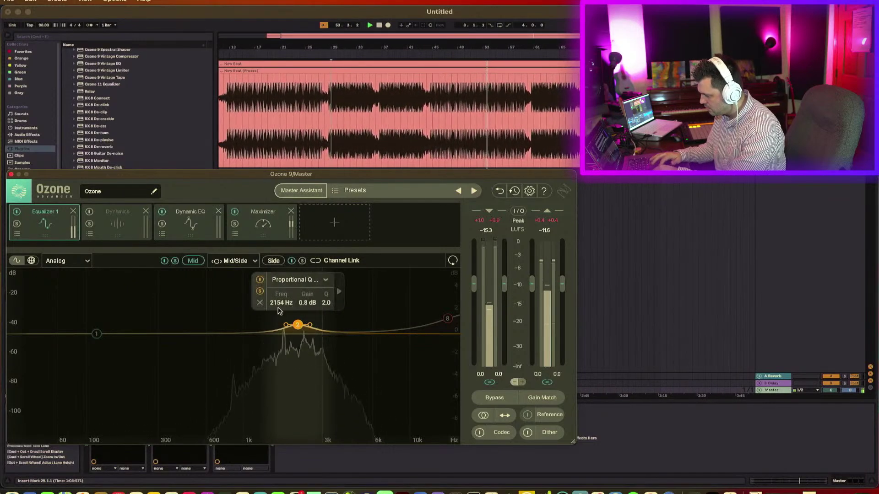
click(260, 291)
Add a Proportional Q boost of about 0.7 dB at 203 Hz to the mid channel, auditioning it in solo
click(234, 334)
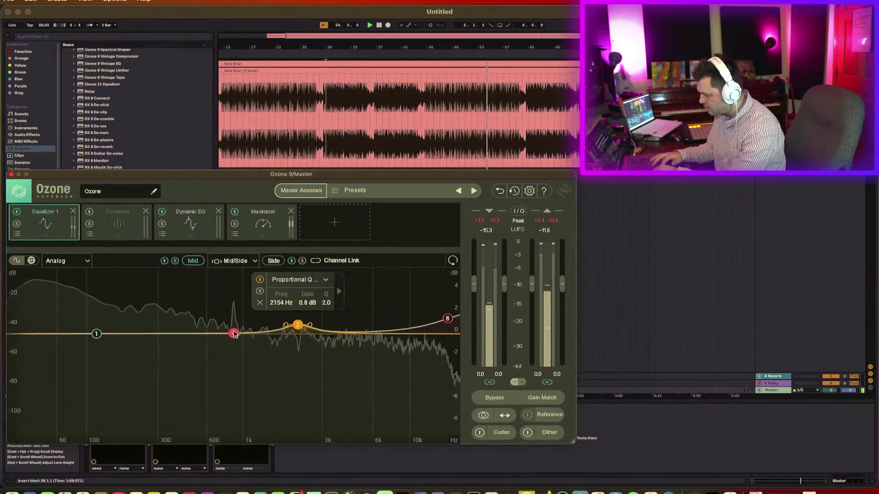
drag(233, 333, 131, 328)
alt+click(234, 321)
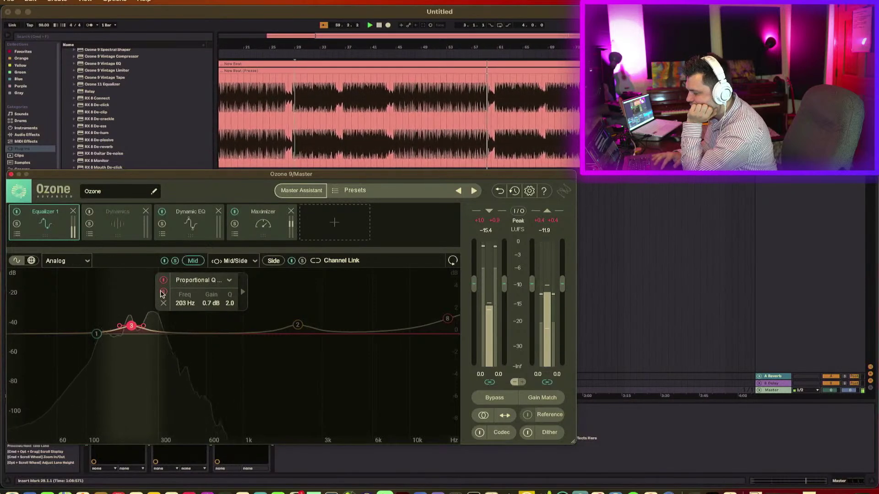
click(162, 292)
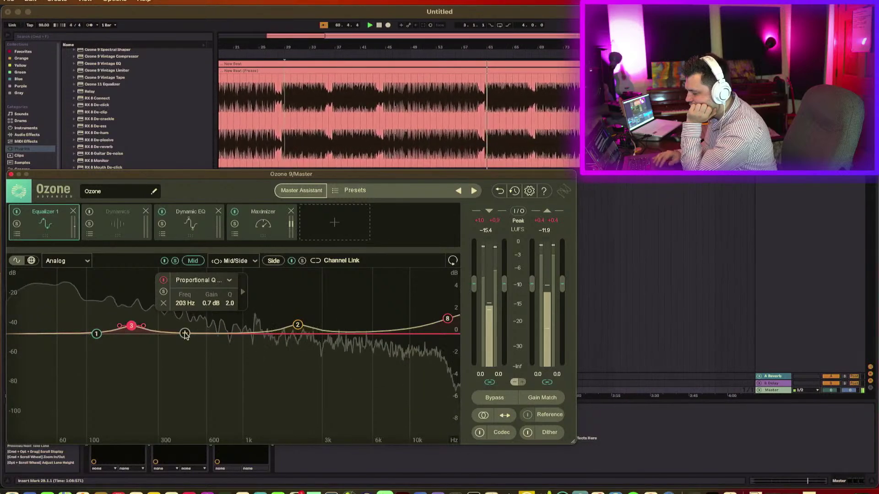
Add a Proportional Q cut of about -1.0 dB at 391 Hz to the mid channel, auditioning it in solo
drag(200, 333, 176, 345)
alt+click(184, 344)
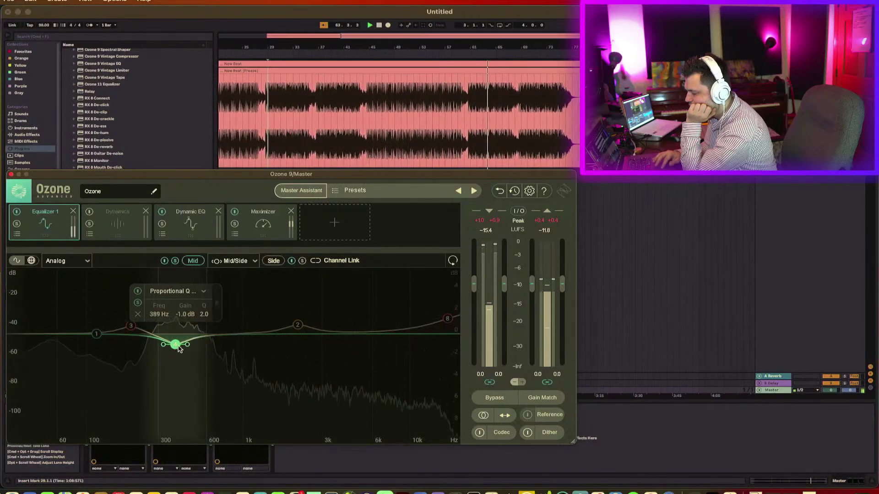
click(138, 303)
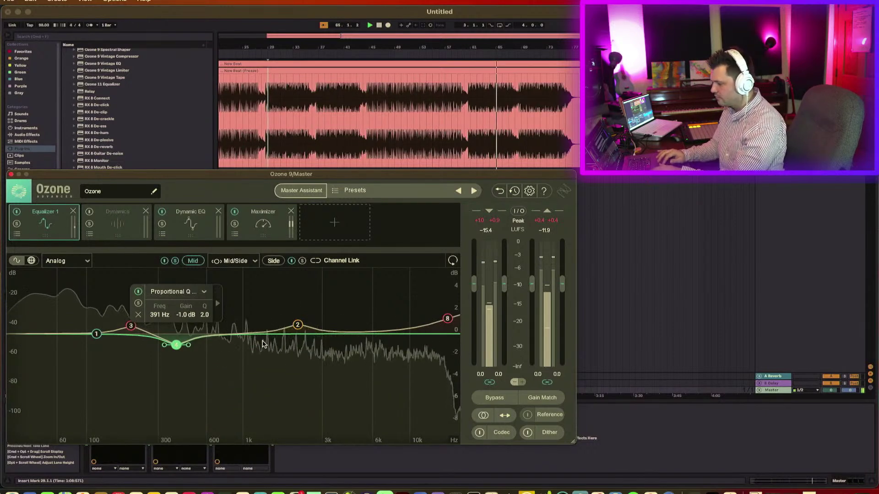
Enable Gain Match and compare the master with all processing bypassed and active
click(536, 399)
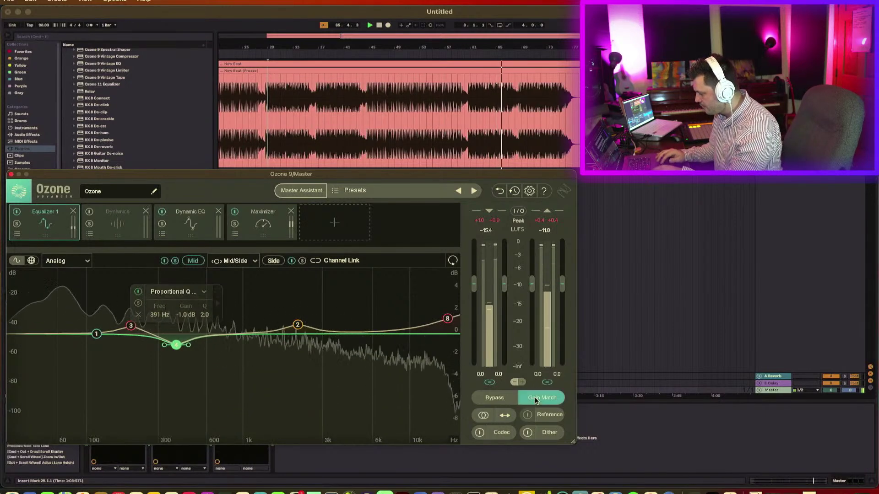
click(493, 398)
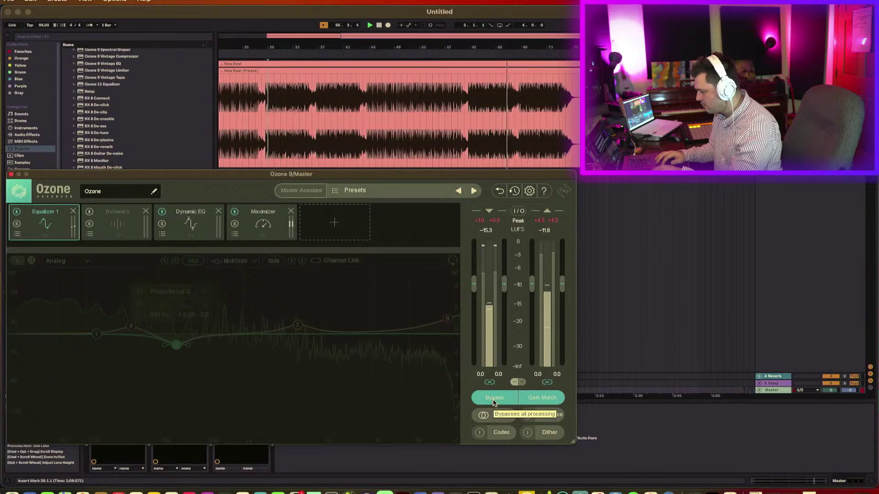
click(493, 398)
click(494, 398)
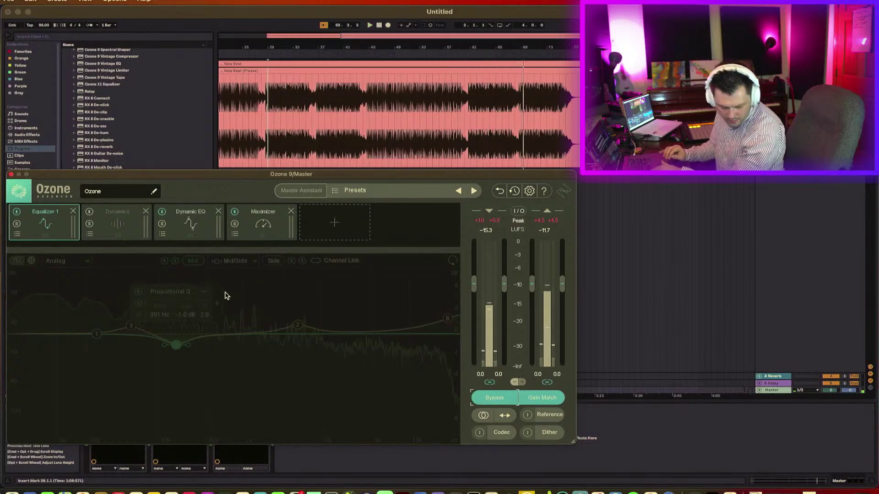
click(531, 400)
click(507, 403)
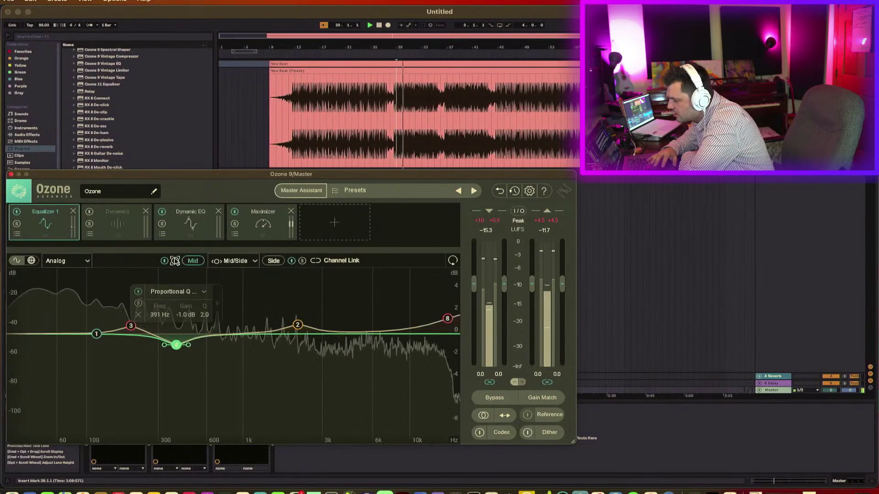
click(490, 397)
click(490, 396)
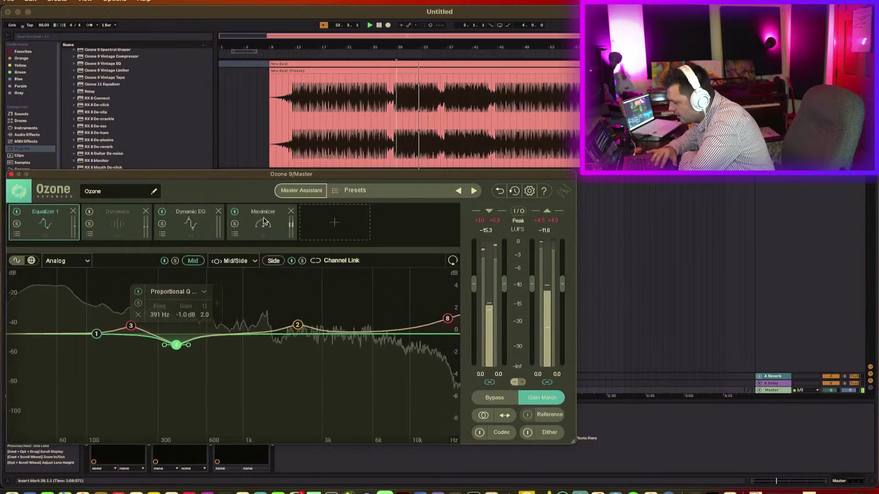
Replace the Dynamics module with Equalizer 2, placed directly after Equalizer 1 in the chain
click(145, 212)
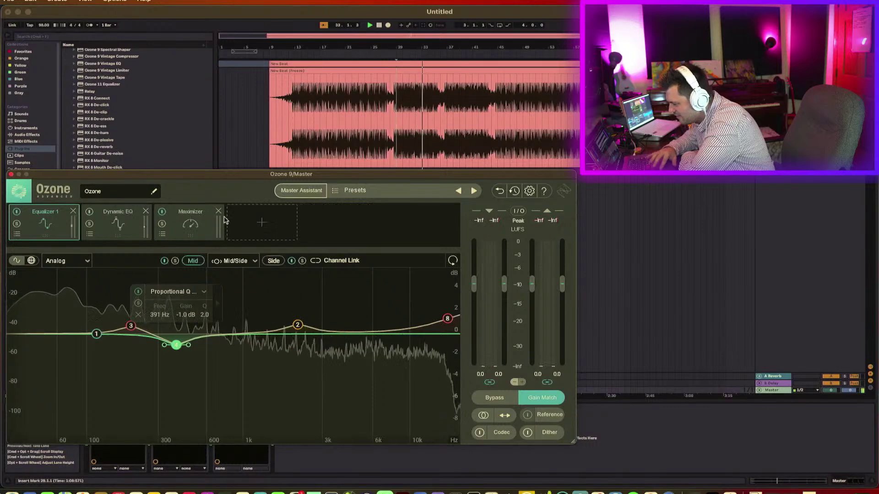
click(262, 222)
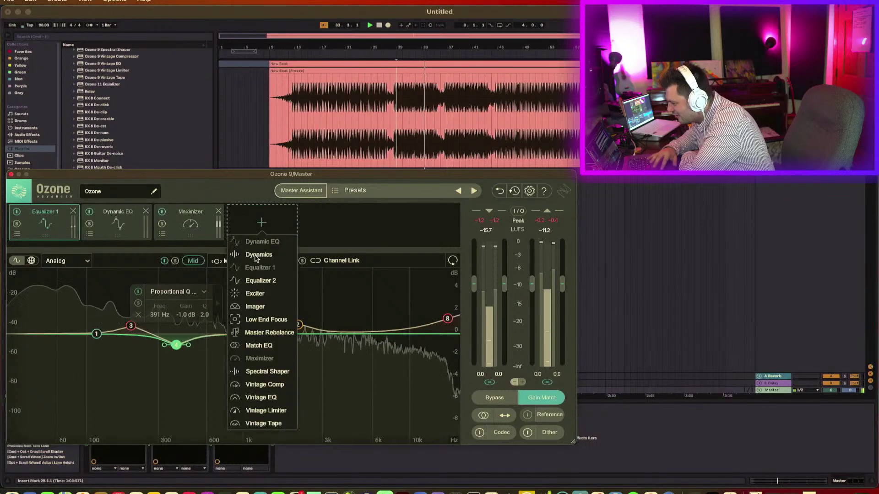
click(261, 280)
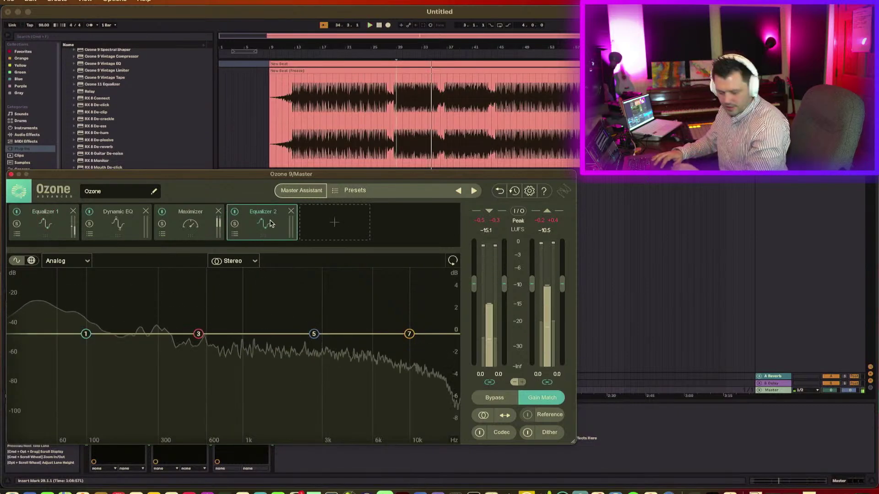
drag(263, 223, 124, 227)
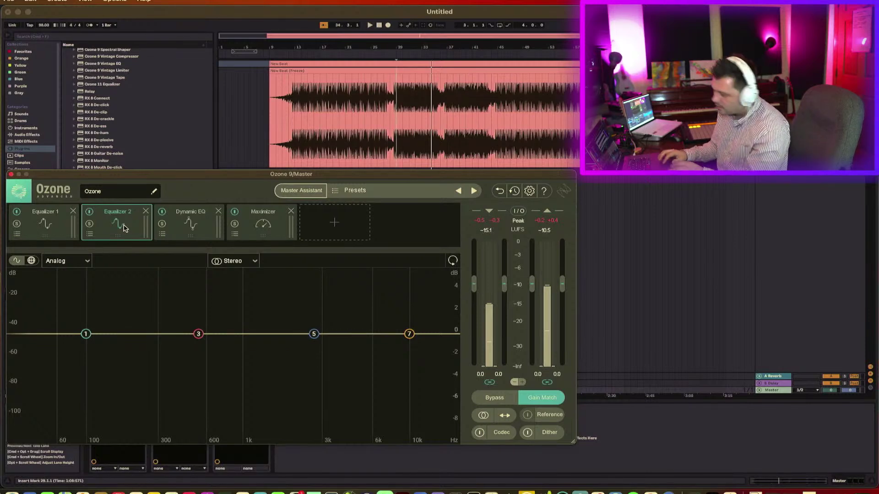
Set Equalizer 2 to Left/Right processing with linked channels and delete bands 7, 3 and 1
click(255, 263)
click(251, 305)
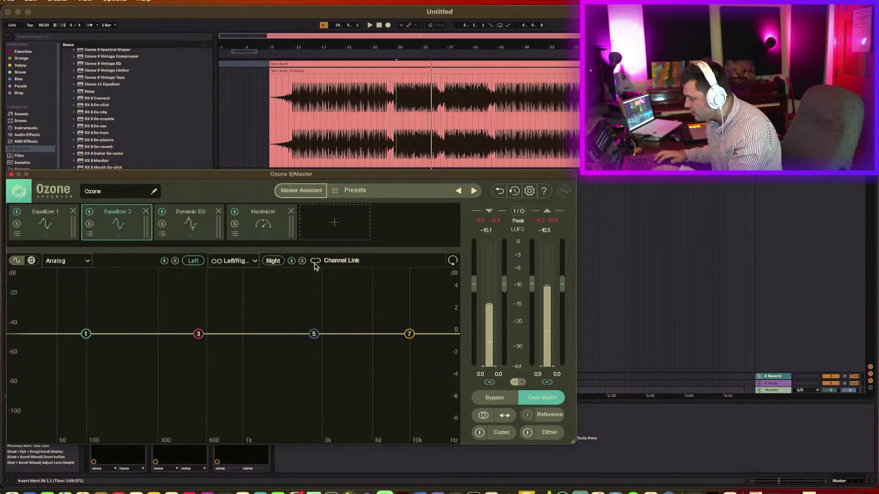
click(409, 334)
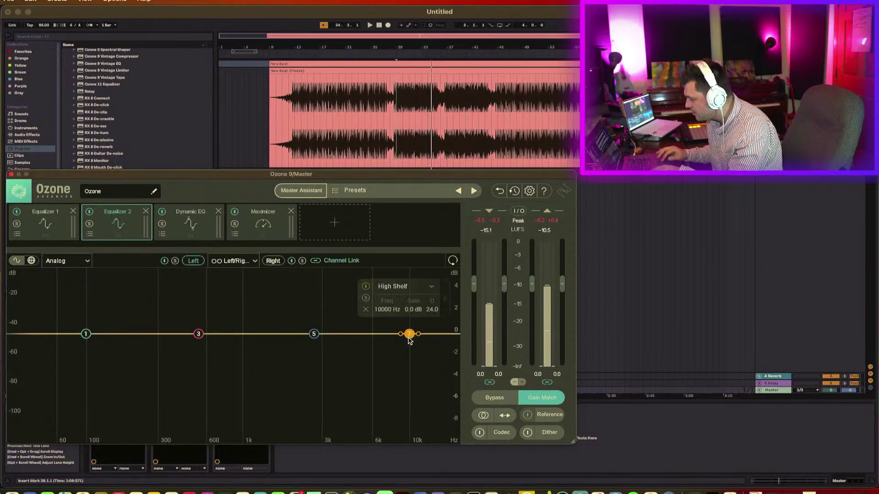
click(365, 310)
click(198, 335)
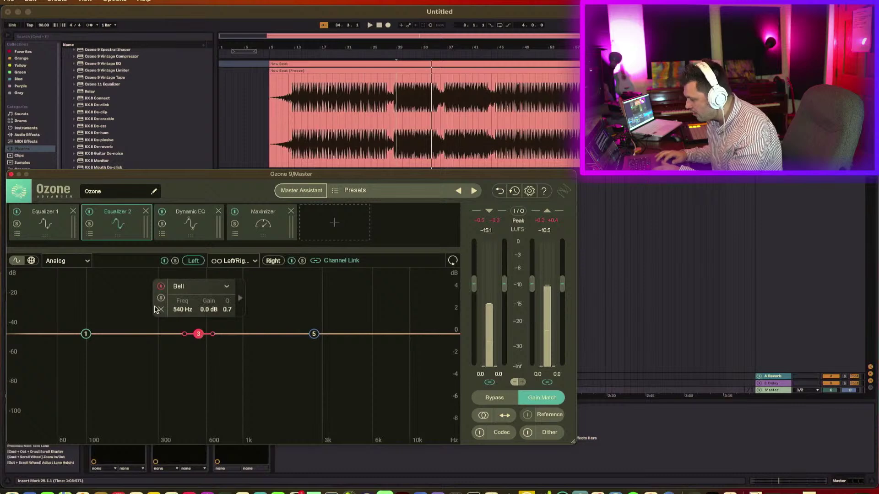
click(161, 310)
click(86, 334)
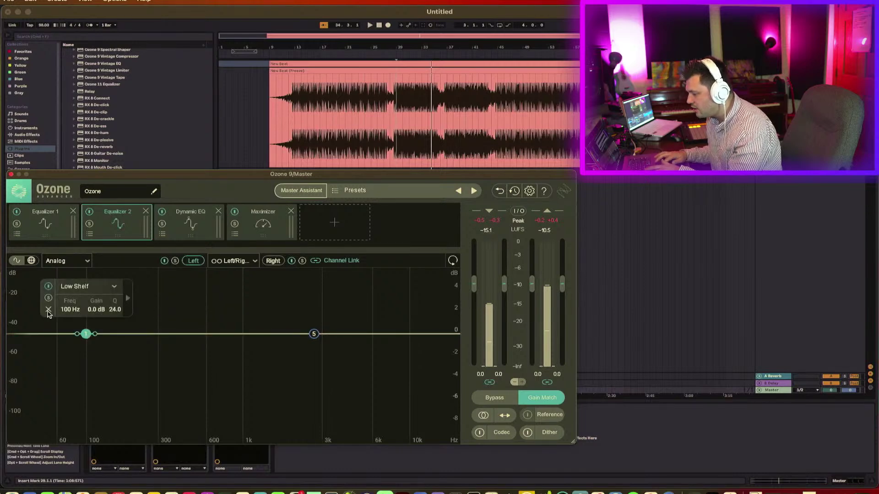
click(48, 311)
Move the remaining bell band up to about 11 kHz, and set the left channel's bell to 9365 Hz with 0.7 dB gain
drag(314, 333, 418, 324)
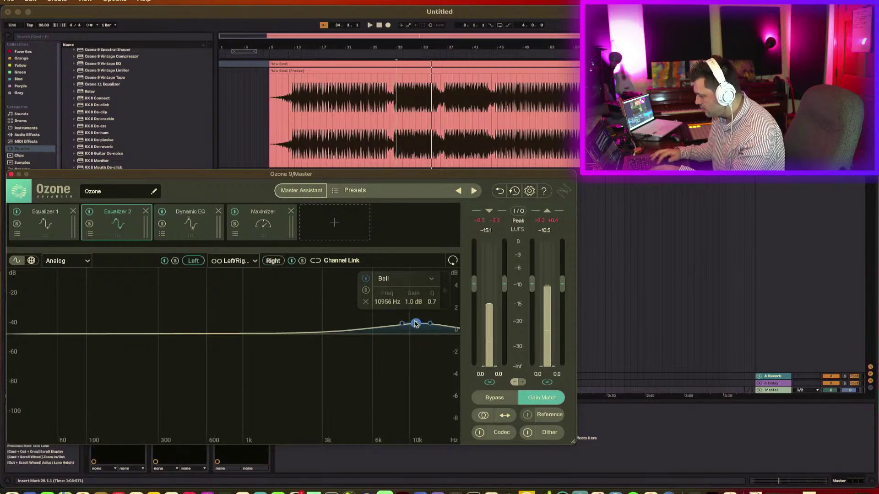
drag(416, 324, 404, 324)
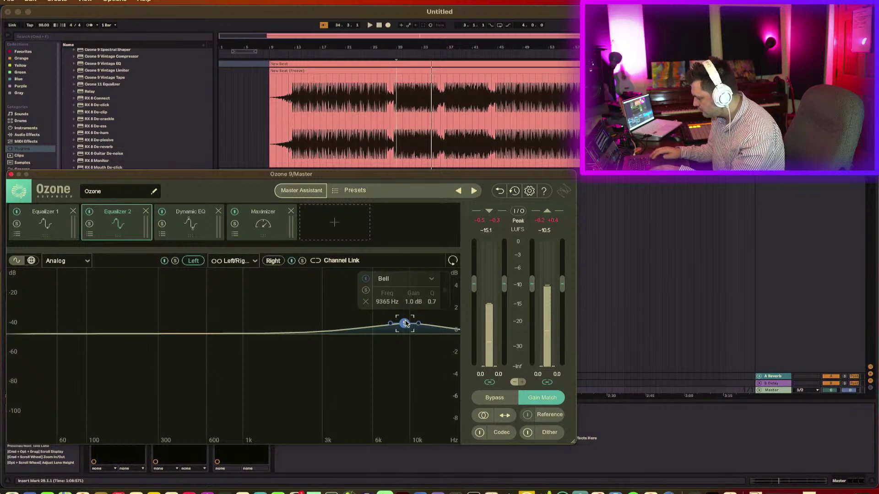
key(Down)
key(Down)
key(Down)
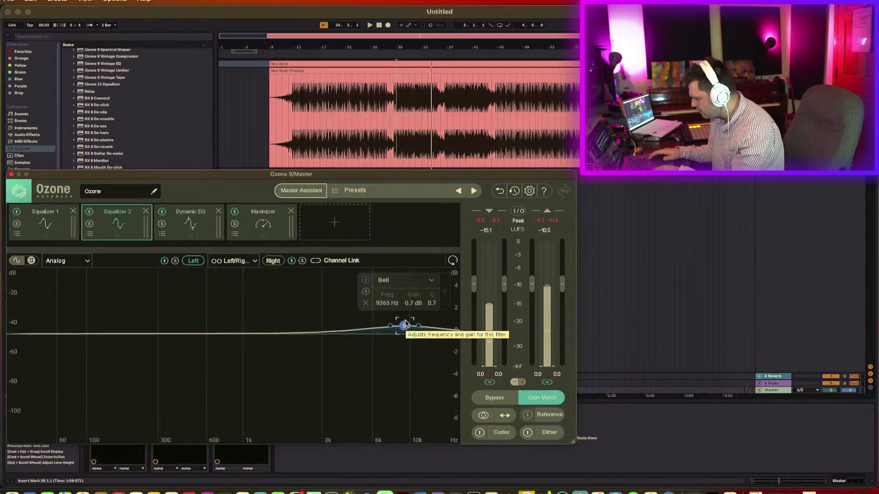
Lower the right channel's bell band at 10956 Hz to 0.7 dB gain and check both channels' curves
key(super+z)
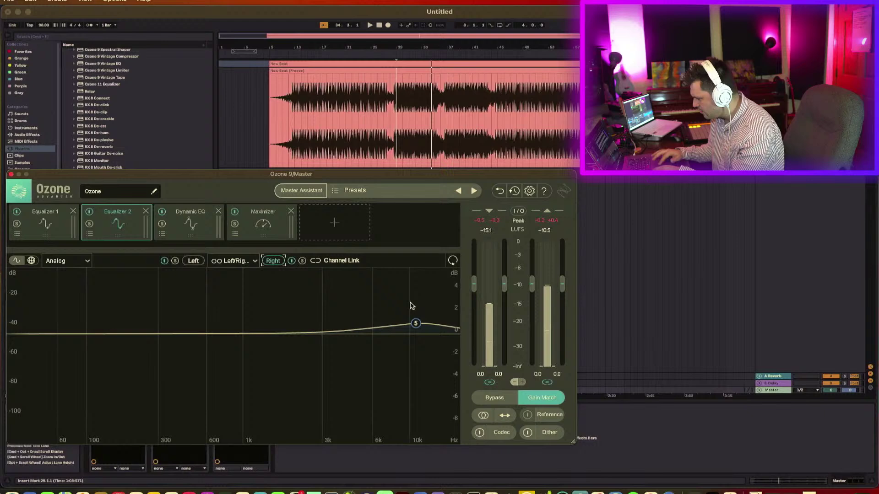
click(416, 325)
key(Down)
key(Down)
key(Down)
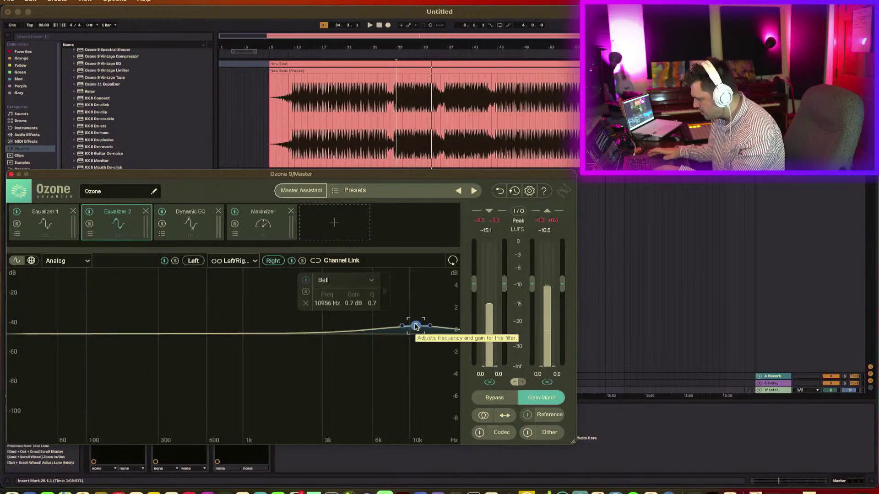
click(395, 359)
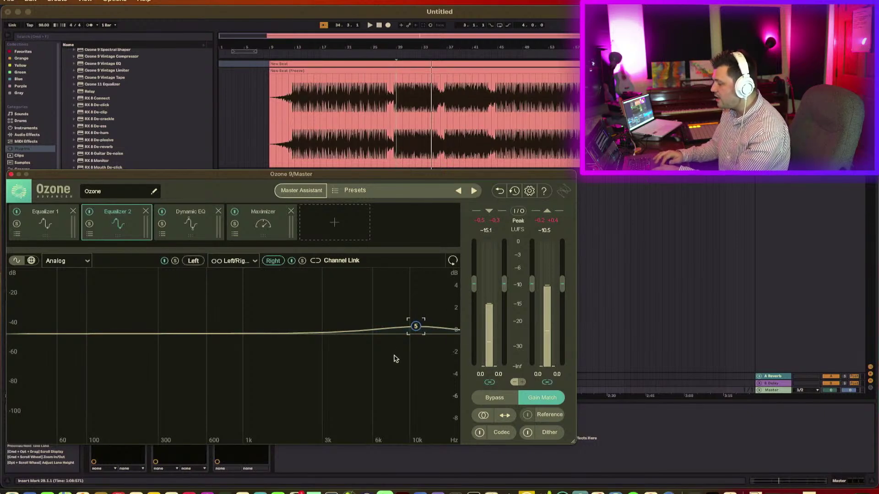
key(Left)
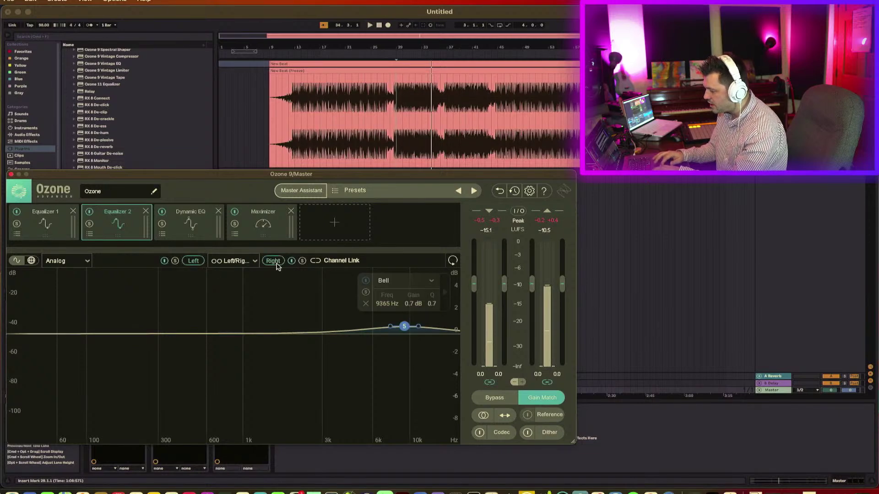
key(Right)
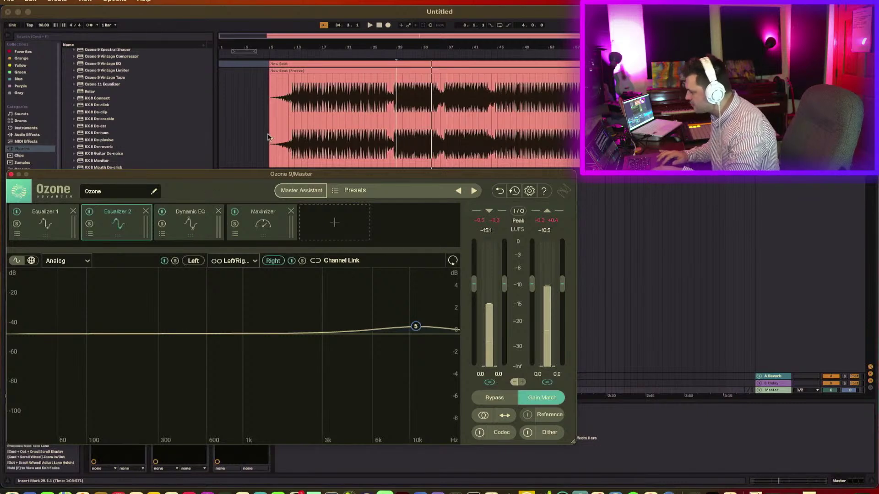
Add a Vintage Tape module at the start of the chain and open the Maximizer's settings
click(343, 220)
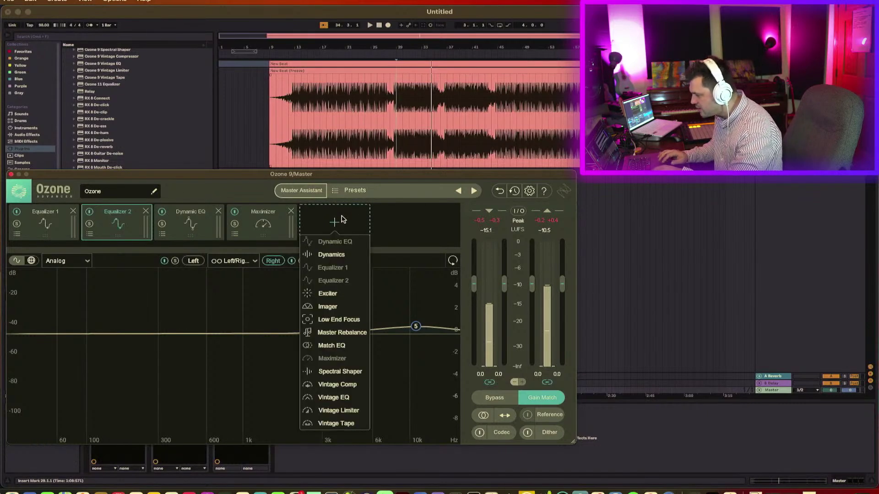
click(338, 423)
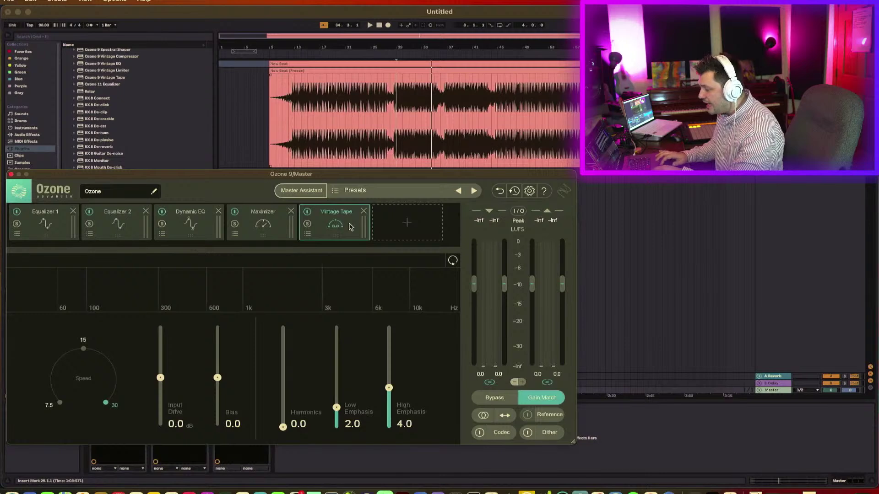
drag(350, 227, 12, 203)
click(334, 229)
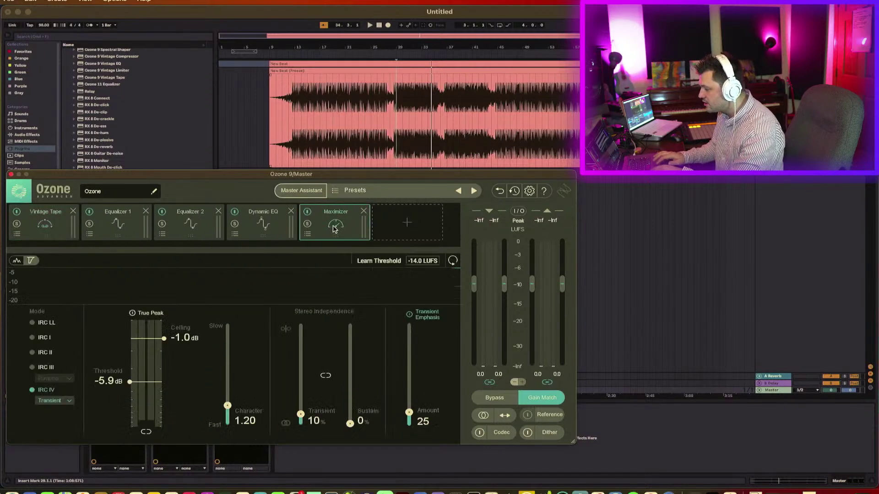
Play the beat and raise the Maximizer's threshold to -1.2 dB
drag(130, 382, 130, 358)
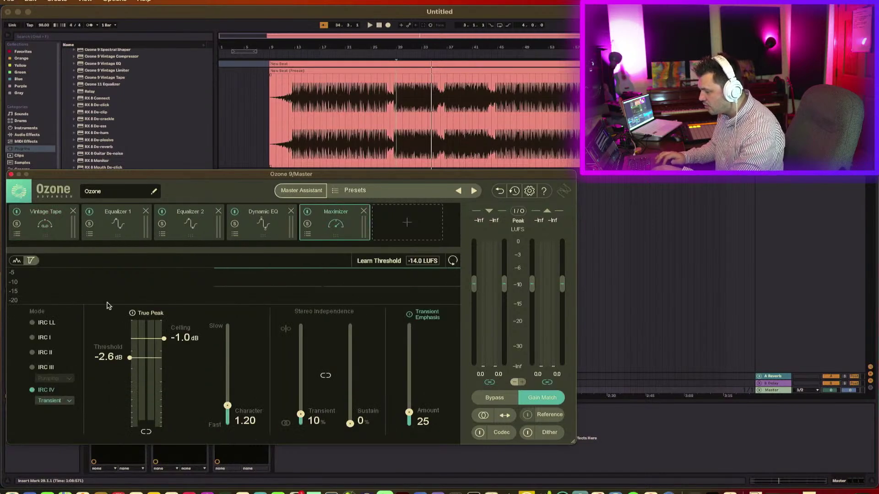
key(space)
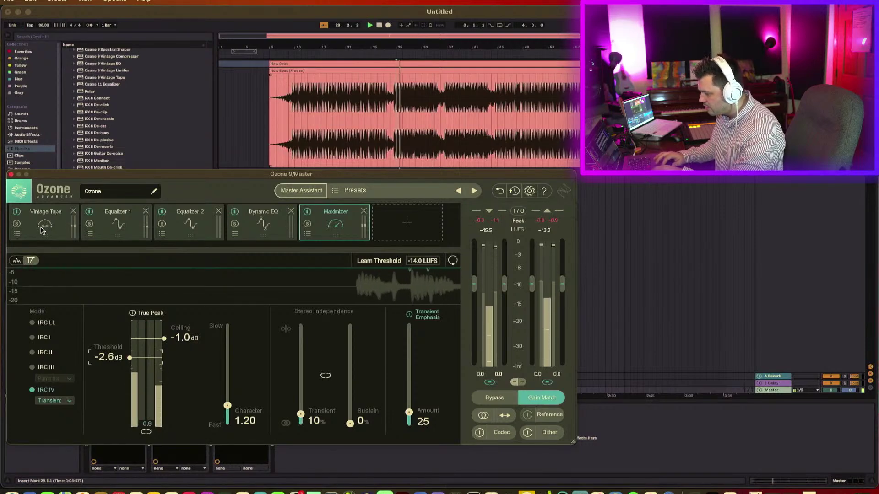
drag(131, 359, 131, 341)
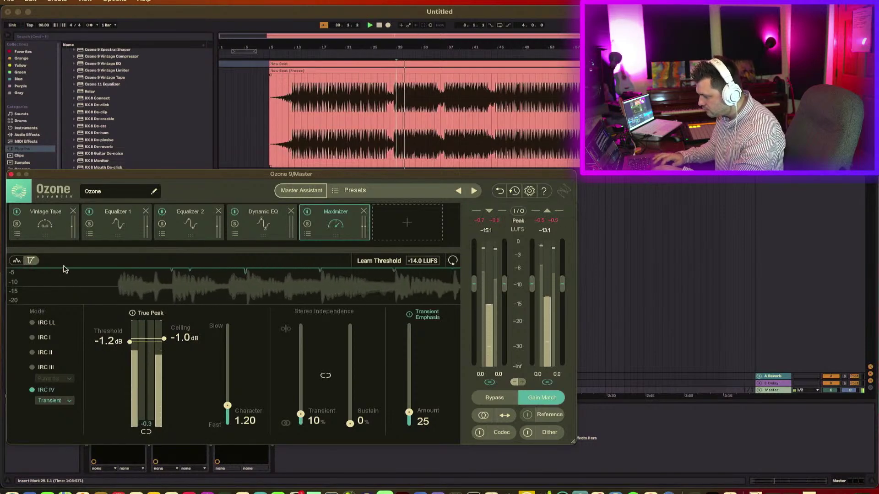
Load the Smooth Polish preset in the Vintage Tape module and reduce its input drive to 2.5 dB
click(44, 223)
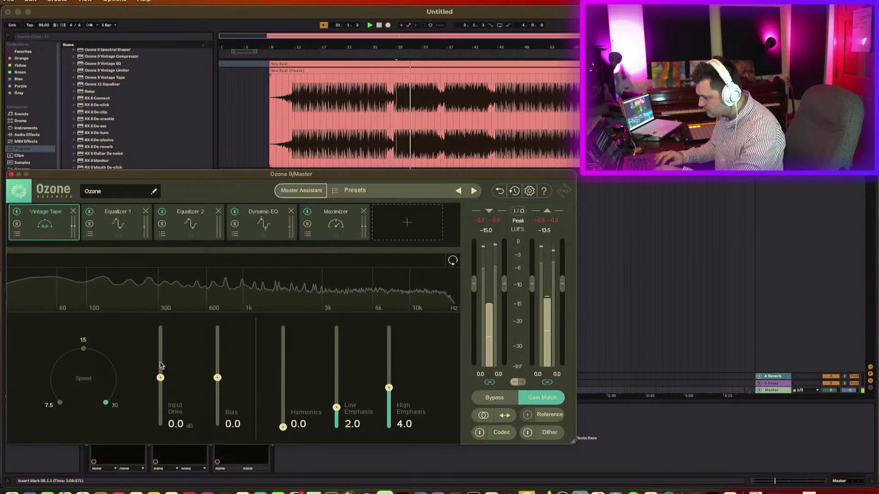
click(17, 235)
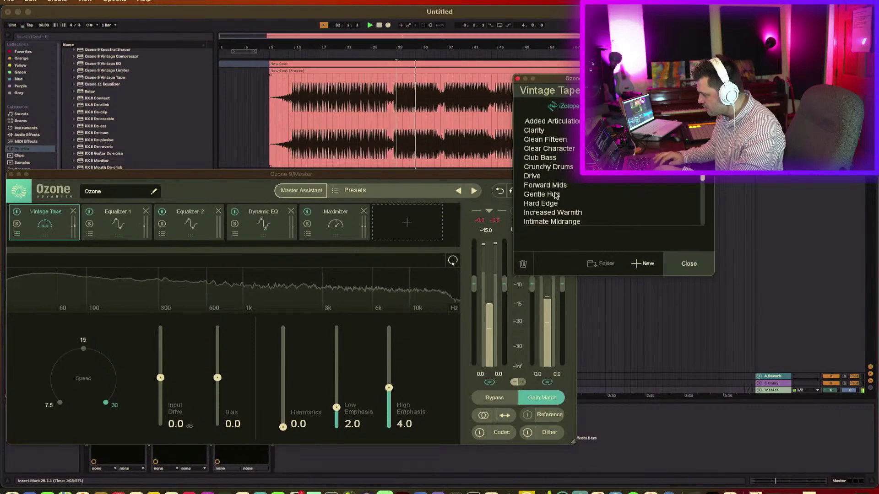
scroll(555, 195, down, 5)
click(556, 212)
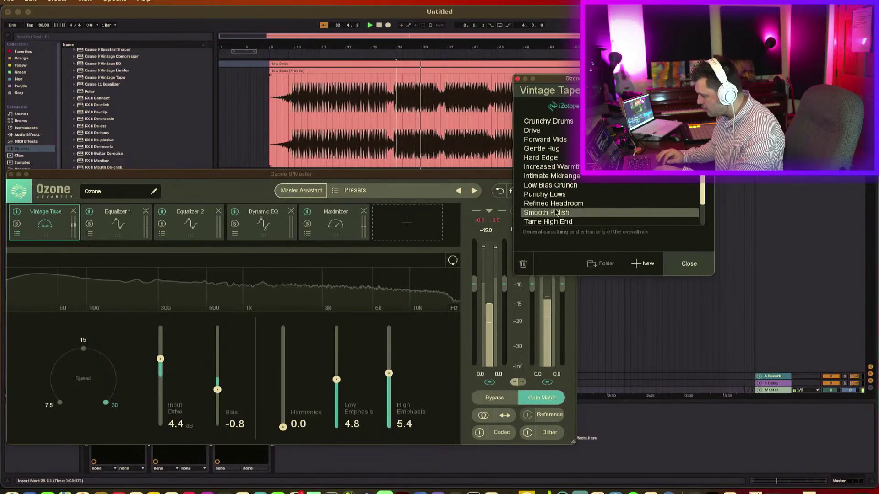
click(689, 264)
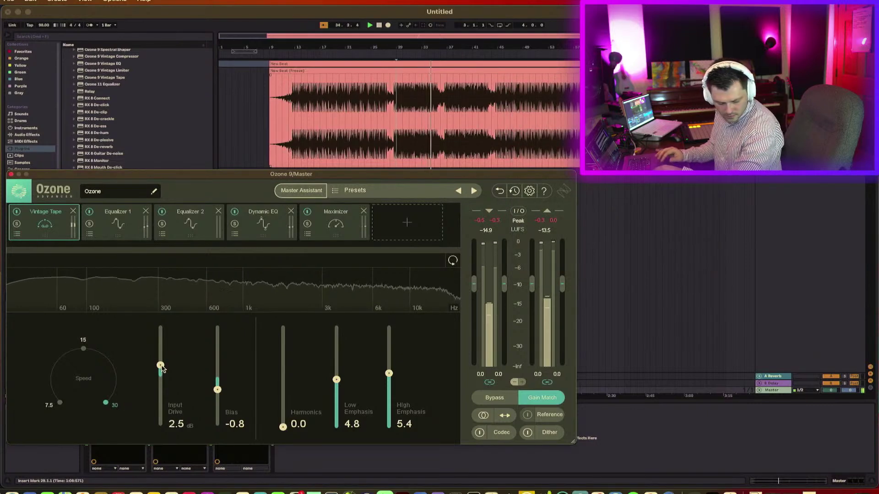
Set the Maximizer's threshold to -3.0 dB while the beat plays
click(336, 223)
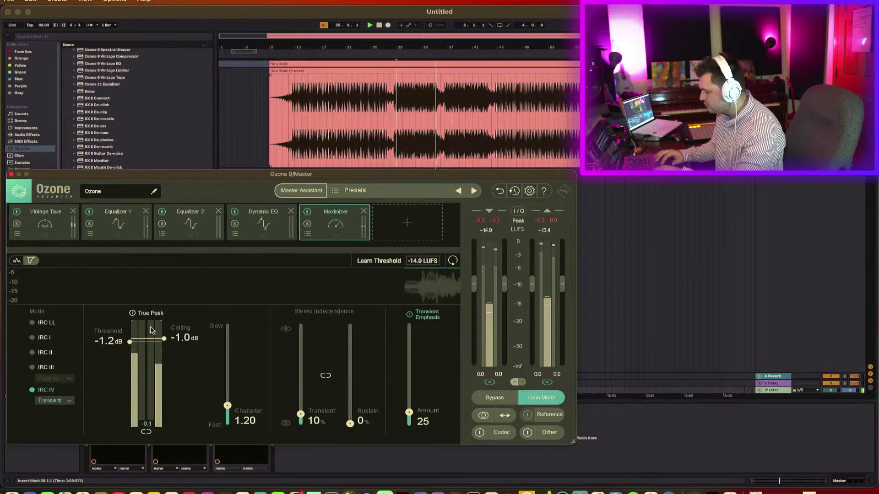
drag(130, 343, 130, 361)
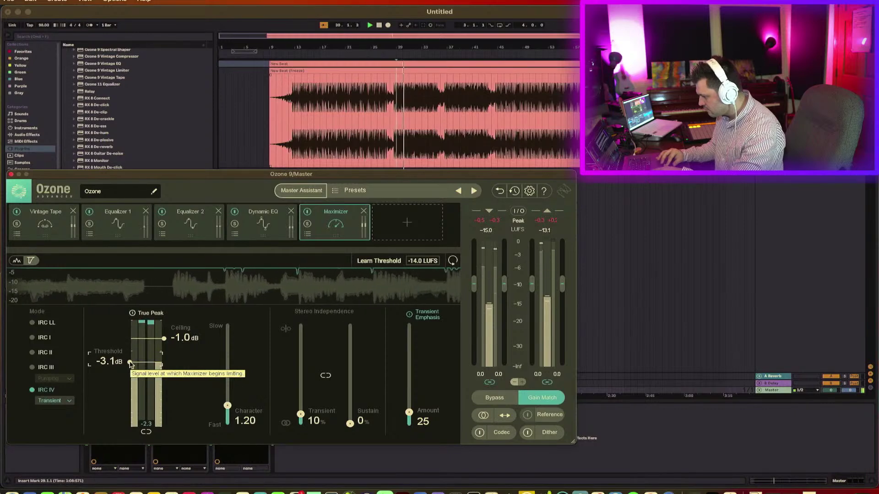
drag(130, 364, 130, 363)
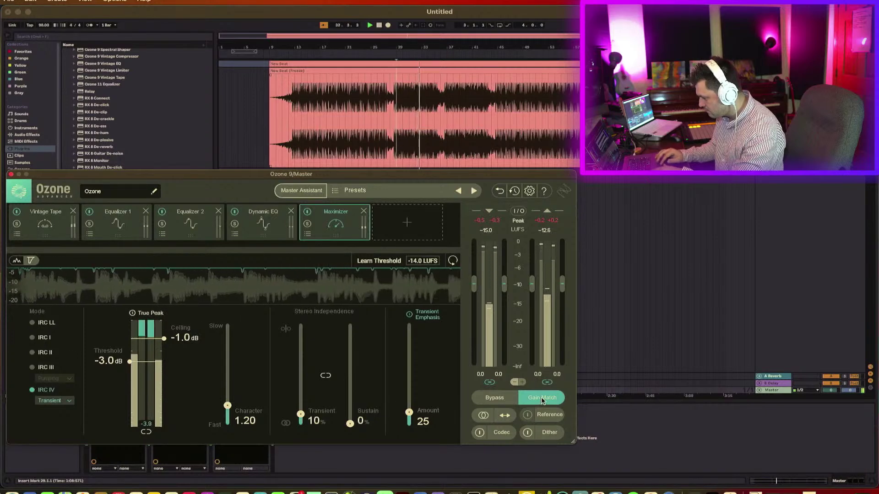
Compare the master with all Ozone processing bypassed and active, and close the plug-in window
click(489, 399)
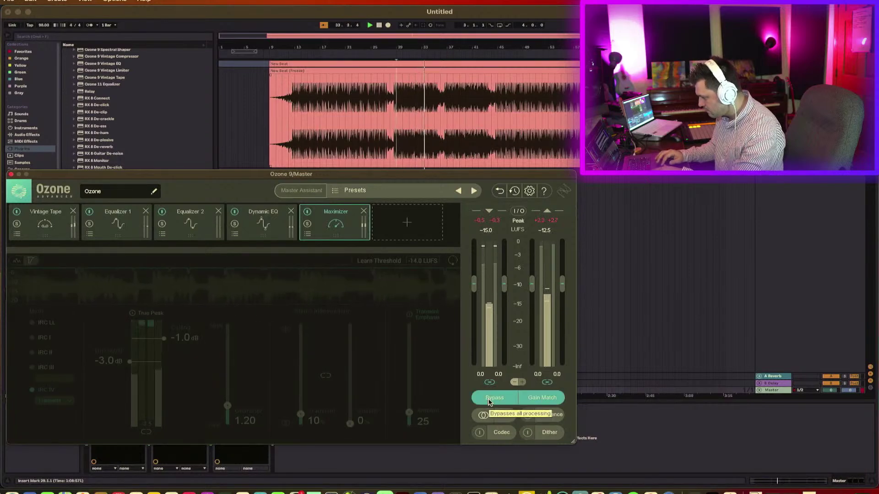
click(489, 399)
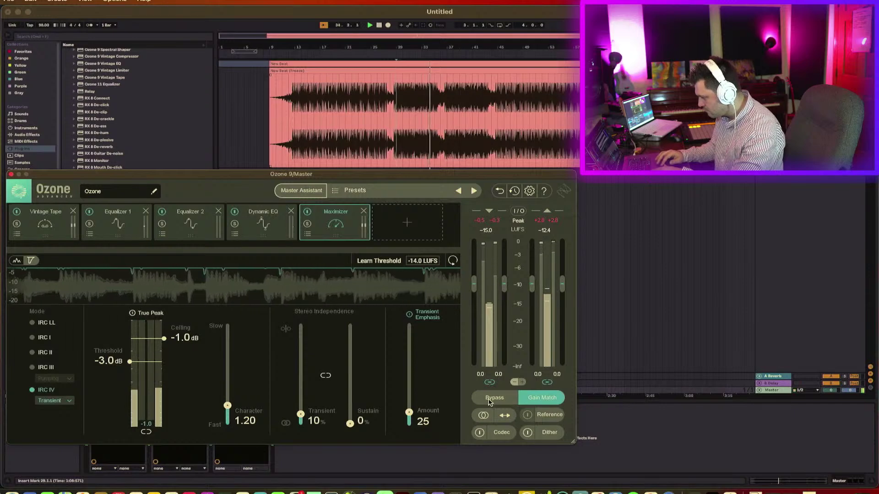
click(490, 400)
click(488, 400)
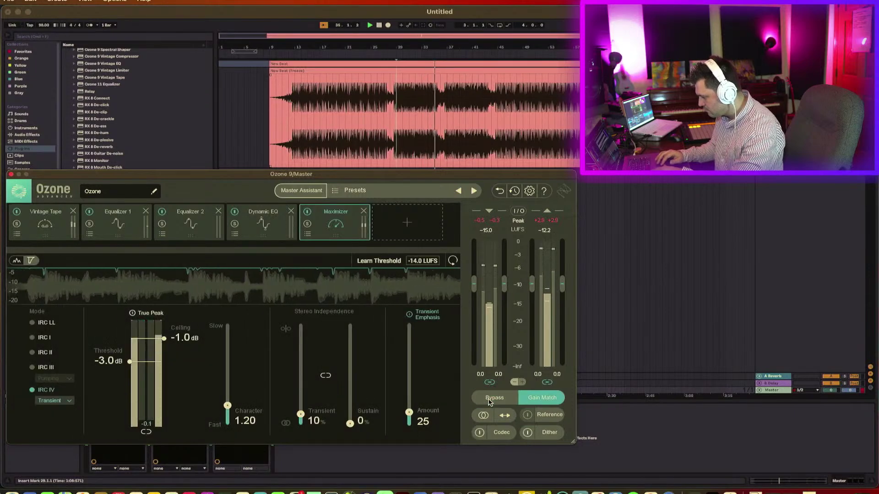
click(11, 174)
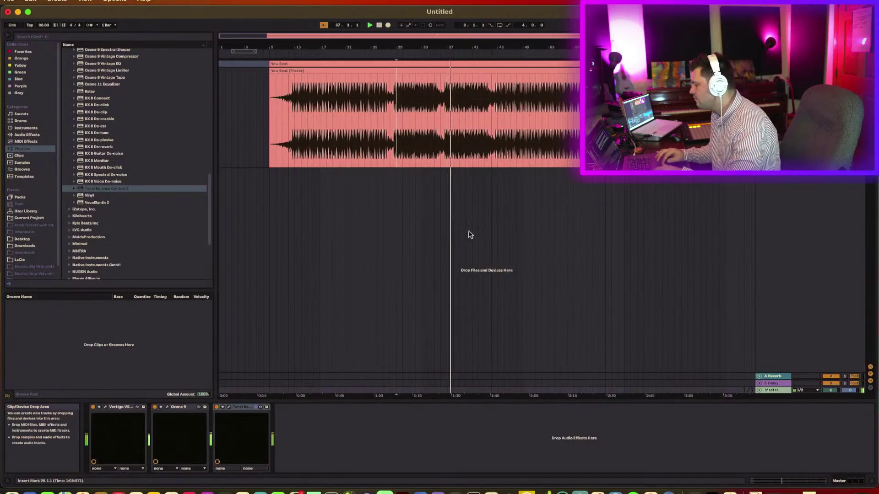
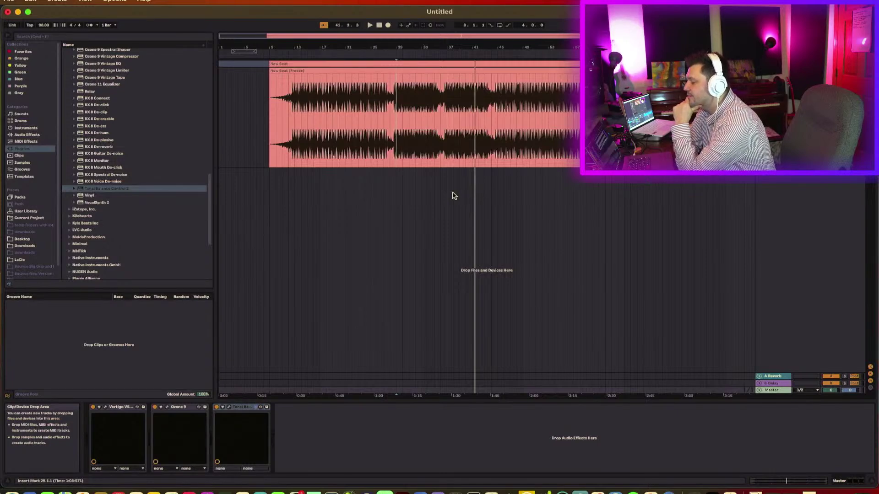
Examine the beat's waveform around the first drum hits near bar 13, and play the beat from bar 29
click(288, 154)
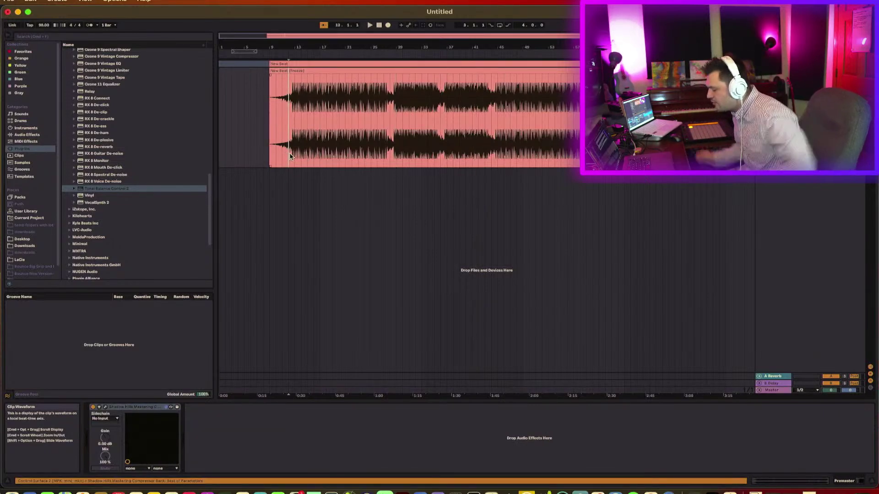
key(space)
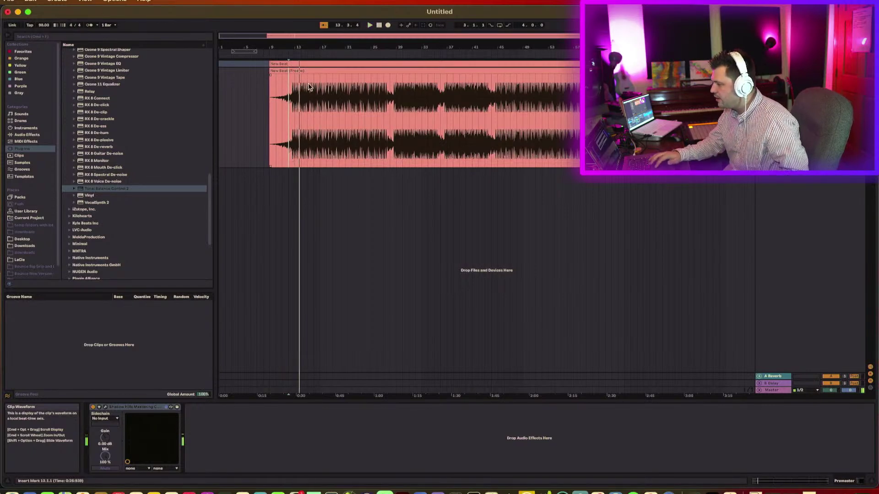
drag(297, 47, 293, 86)
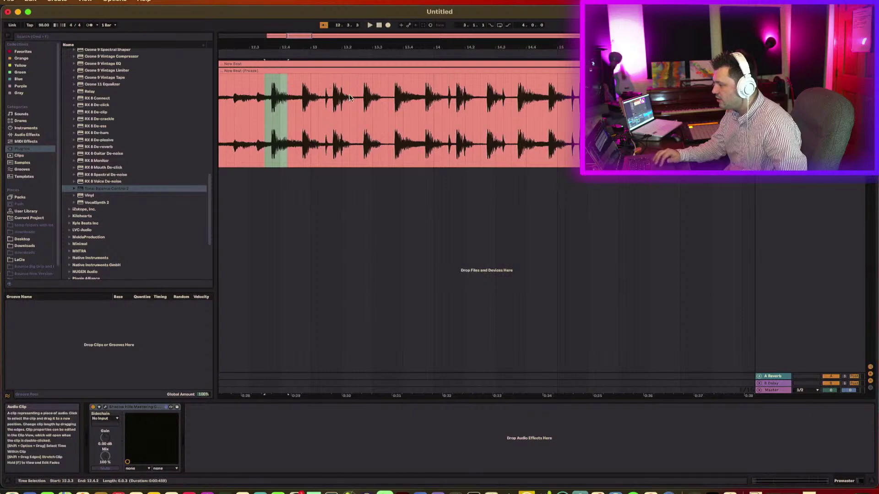
drag(273, 46, 273, 74)
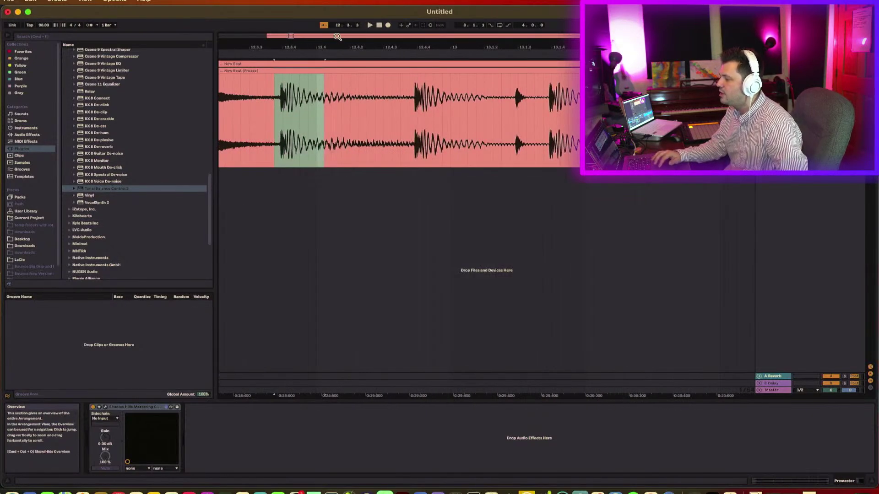
drag(338, 45, 338, 16)
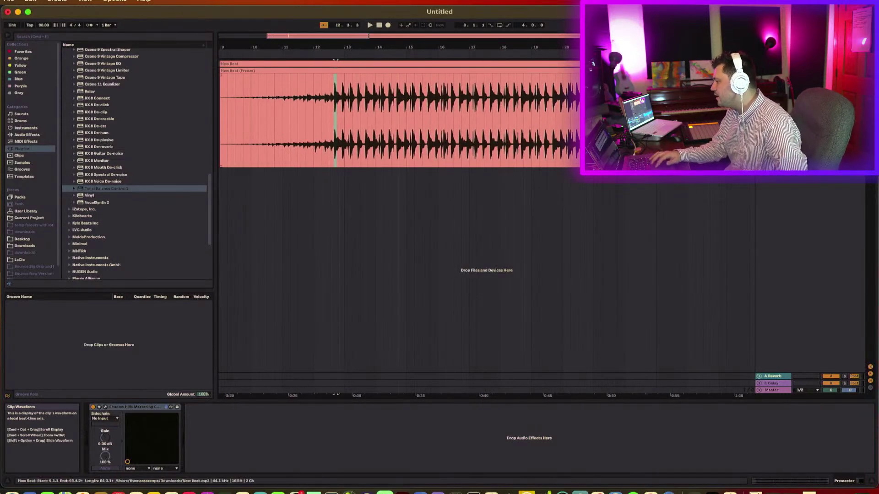
key(minus)
key(minus)
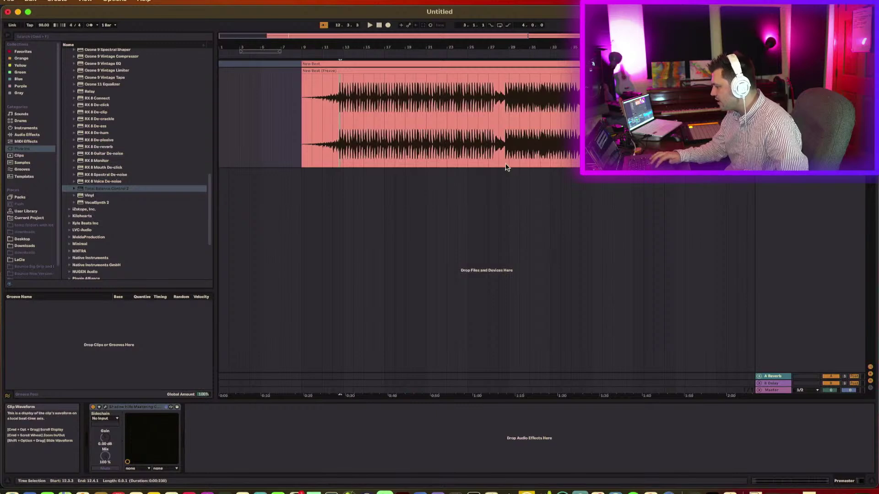
click(507, 161)
key(space)
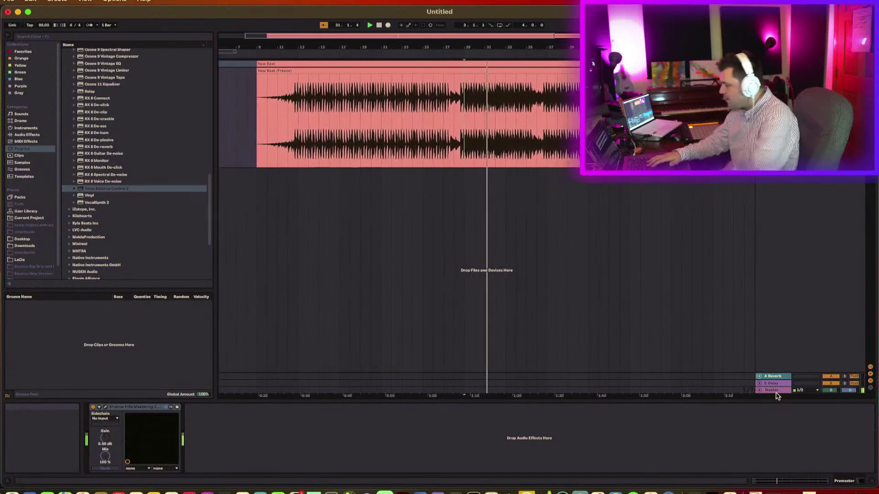
Replace the Tonal Balance Control device on the Master track with a fresh Tonal Balance Control 2, and resume playback
click(775, 389)
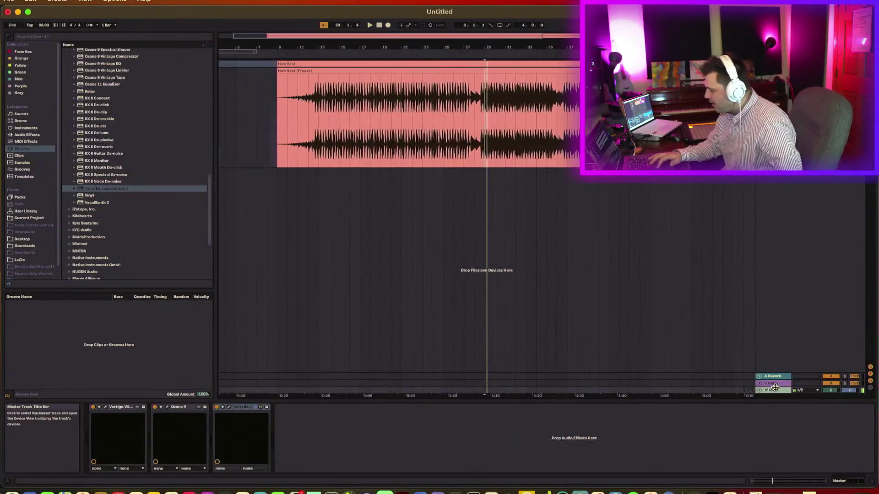
click(239, 408)
key(Delete)
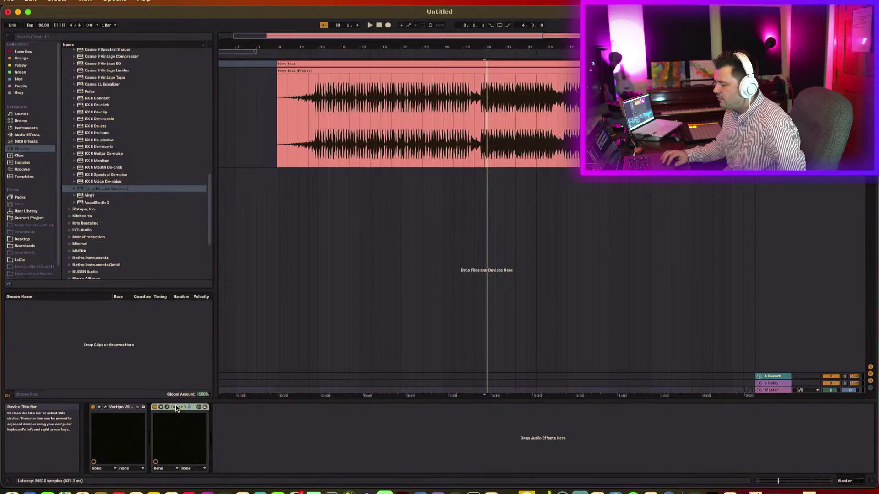
click(111, 189)
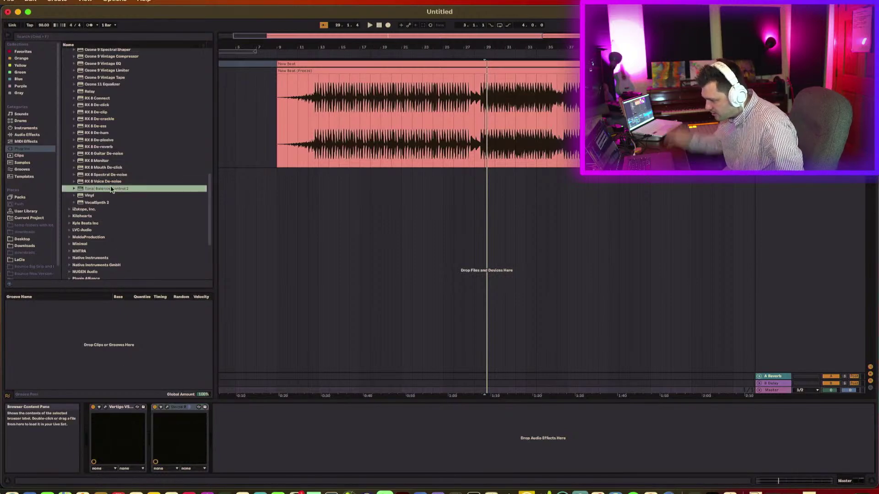
double_click(111, 189)
key(space)
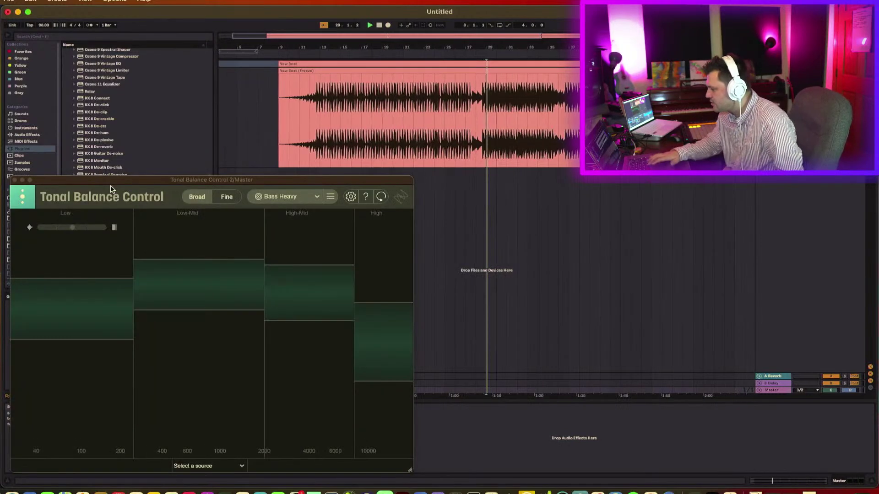
Switch Tonal Balance Control to the Fine view and choose the Hip Hop target curve
click(227, 196)
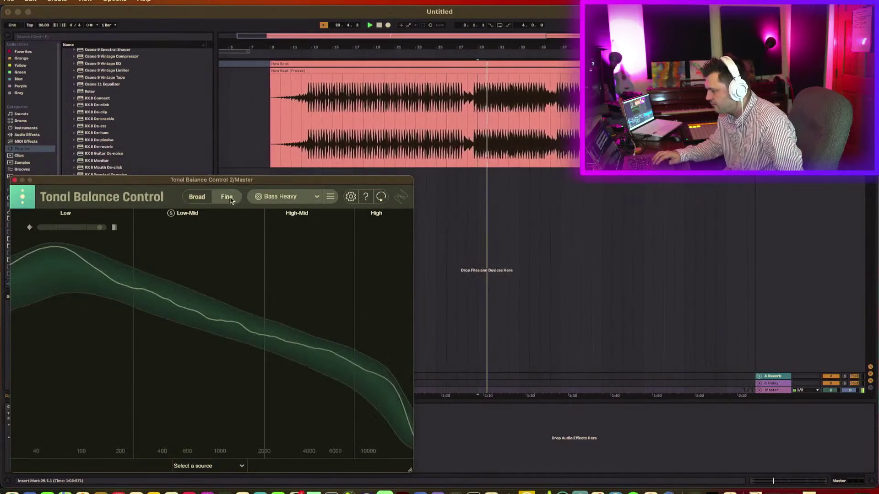
click(283, 197)
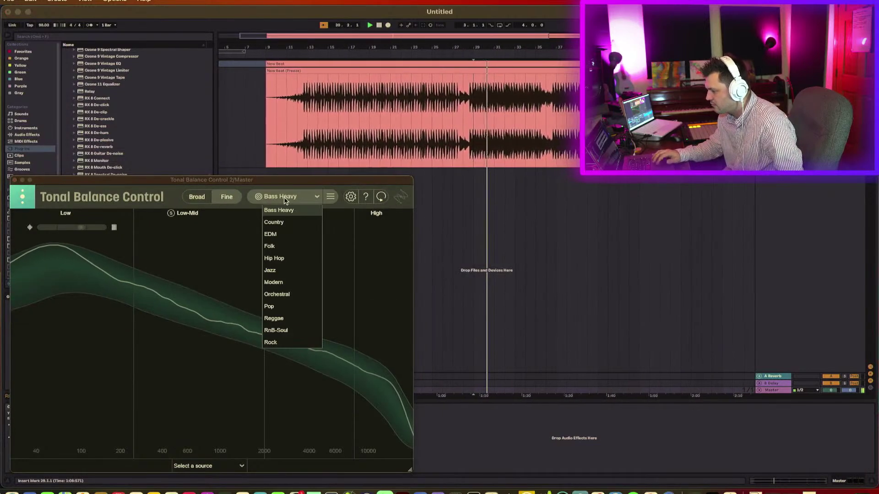
click(275, 258)
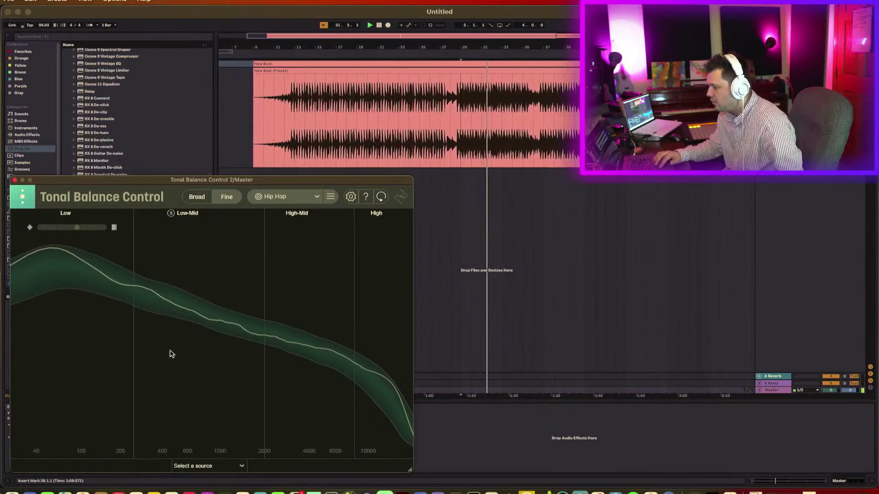
Compare the master's tonal balance against the Pop and Modern target curves, and close the Tonal Balance Control window
click(270, 197)
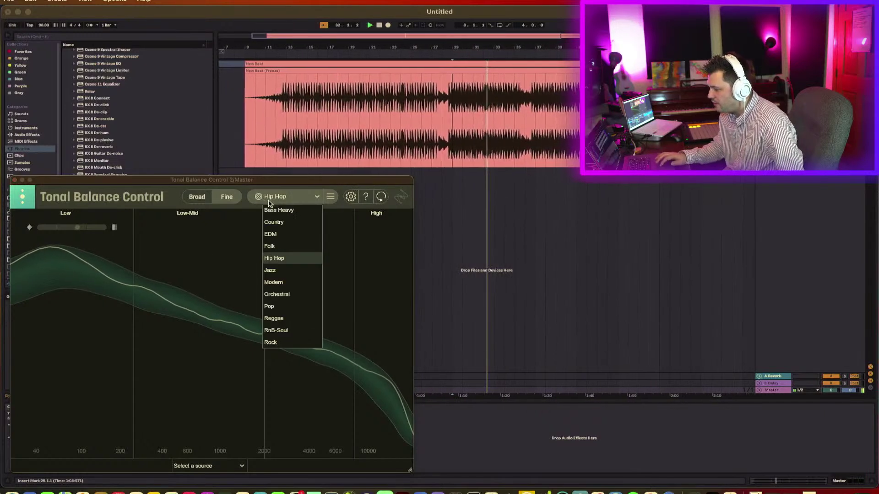
click(284, 306)
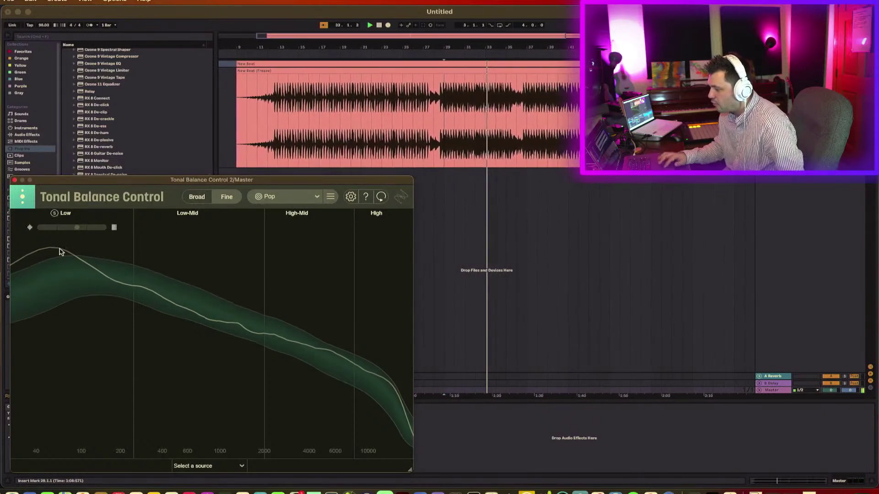
click(284, 198)
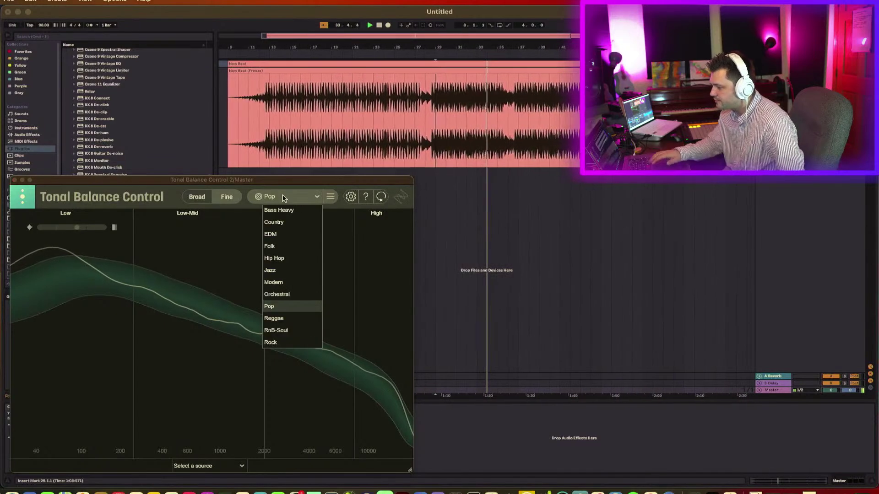
click(220, 278)
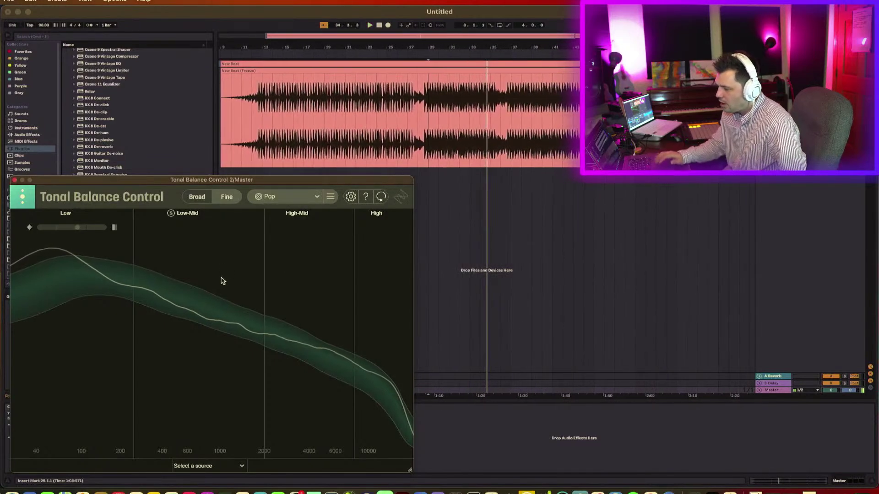
click(281, 196)
click(283, 283)
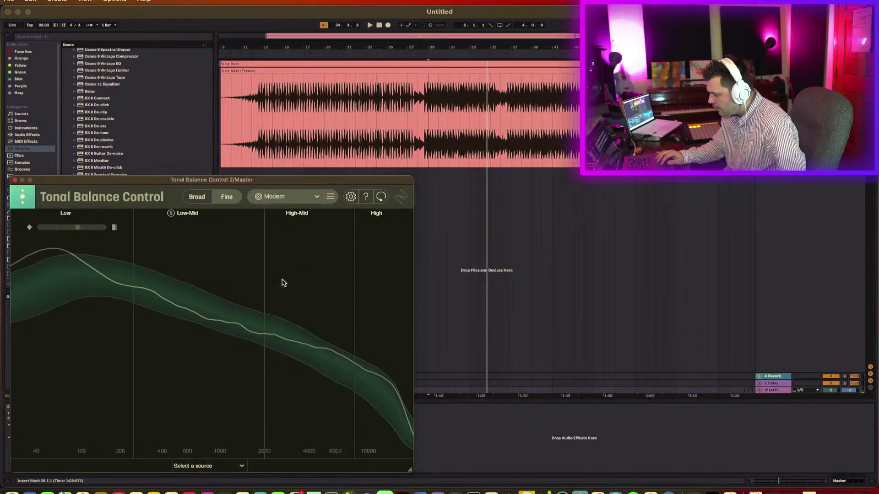
click(274, 196)
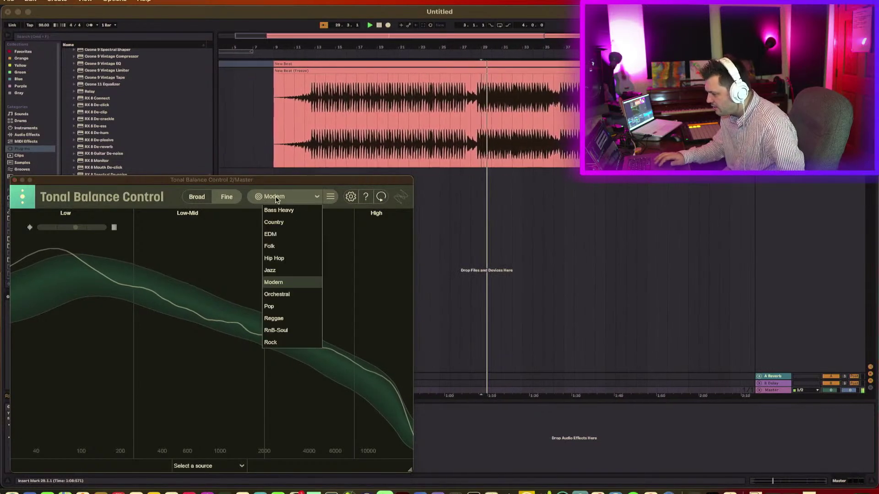
click(178, 319)
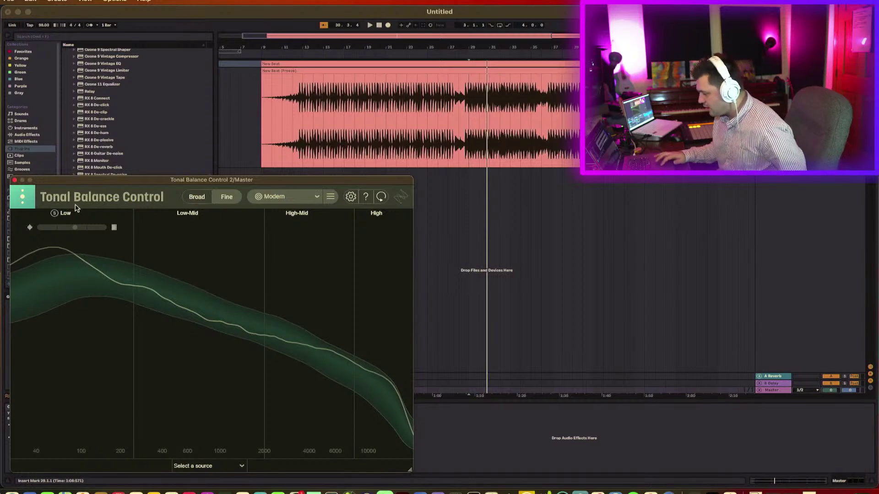
click(15, 180)
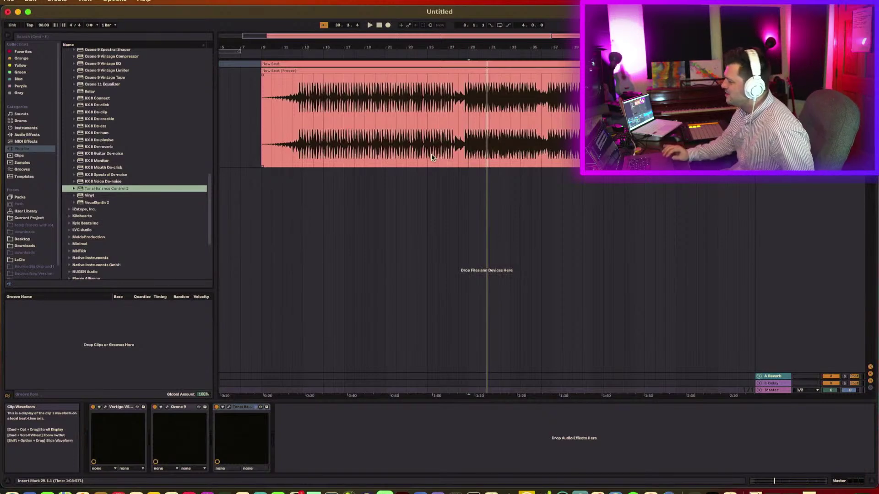
Examine the Premaster waveform around the section change near bar 29, and play the beat from bar 38
click(472, 47)
drag(472, 47, 471, 46)
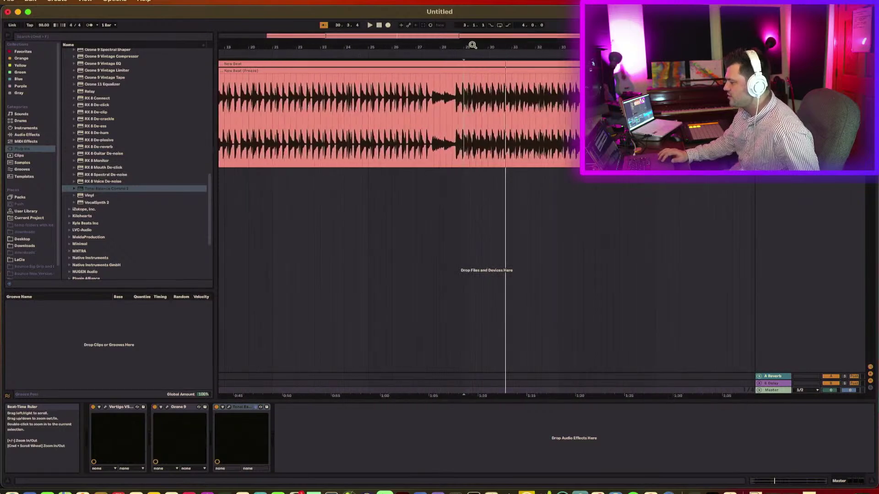
click(451, 117)
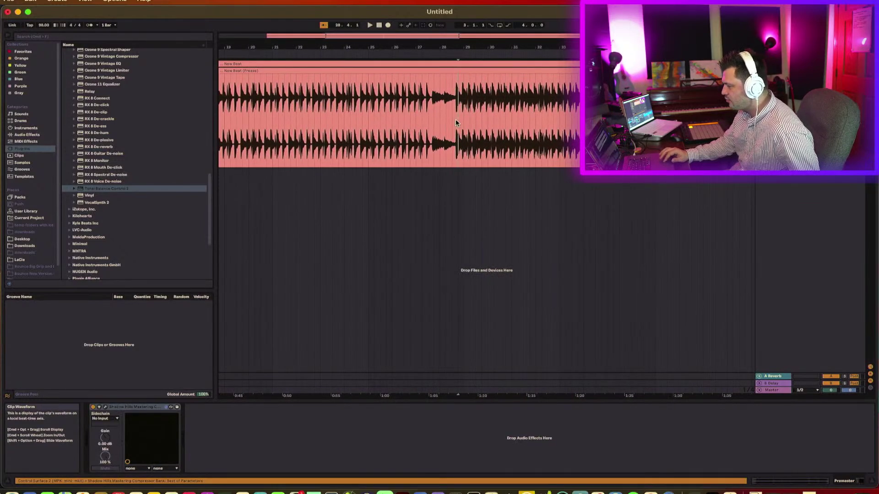
drag(455, 119, 468, 119)
key(minus)
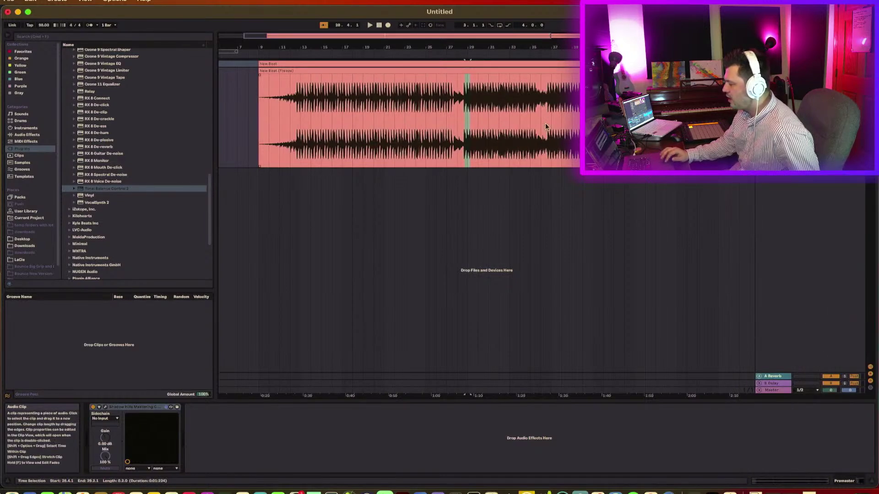
scroll(545, 123, right, 10)
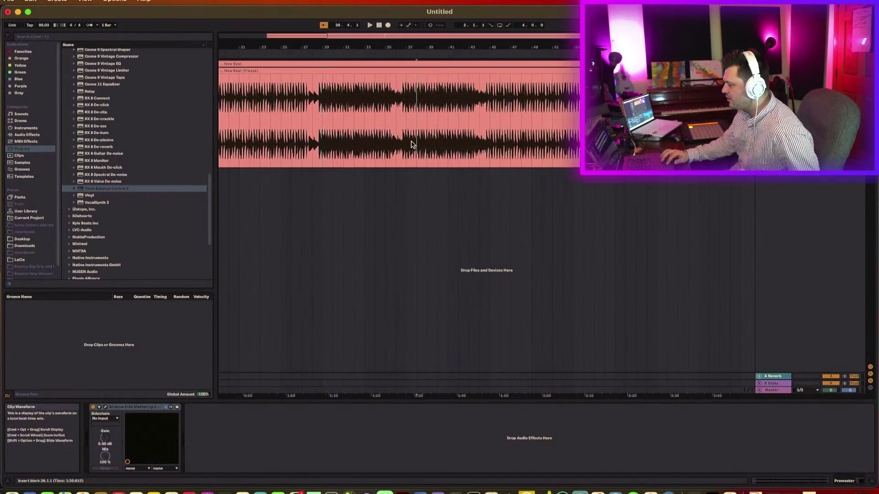
key(space)
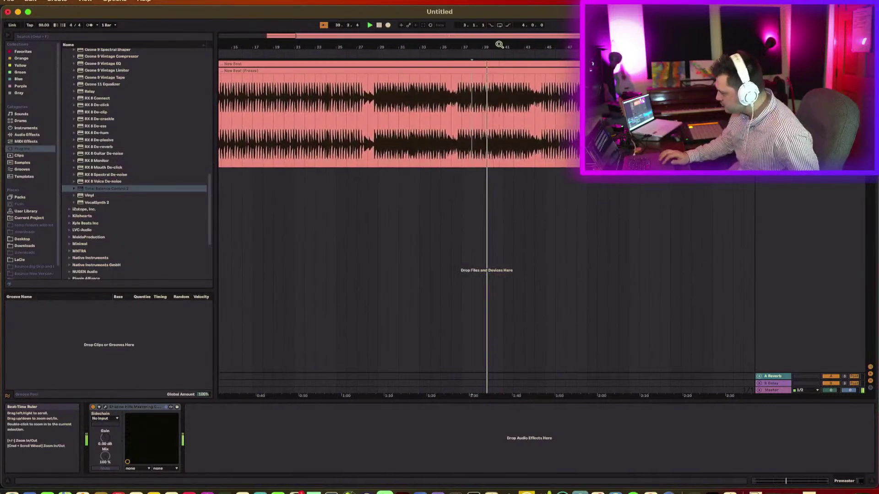
drag(500, 45, 496, 140)
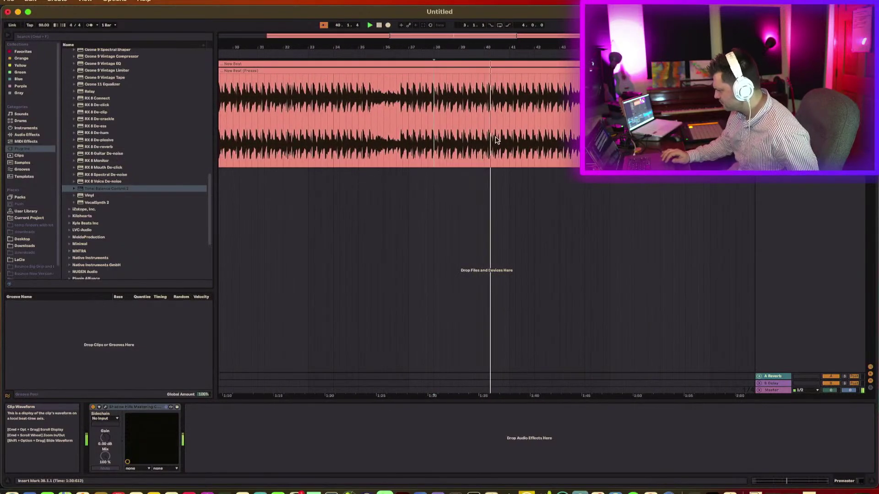
Stop playback, unfold the original beat track above Premaster, and unfreeze it
click(769, 390)
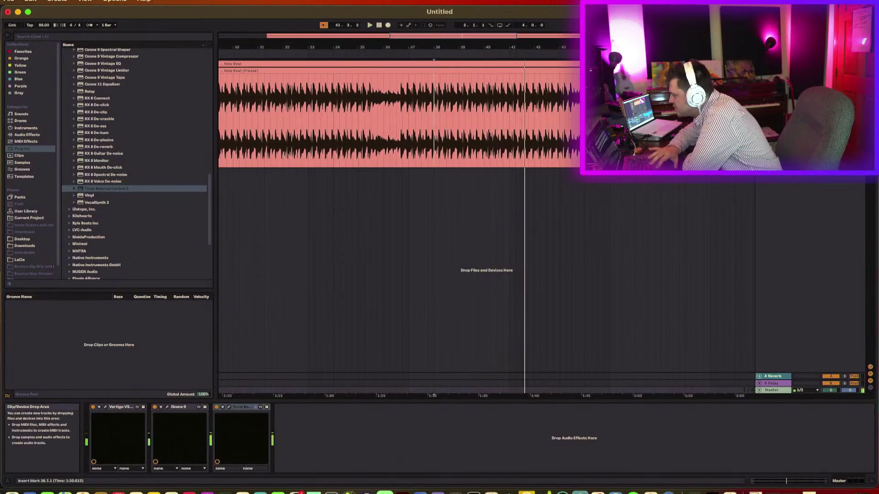
click(758, 63)
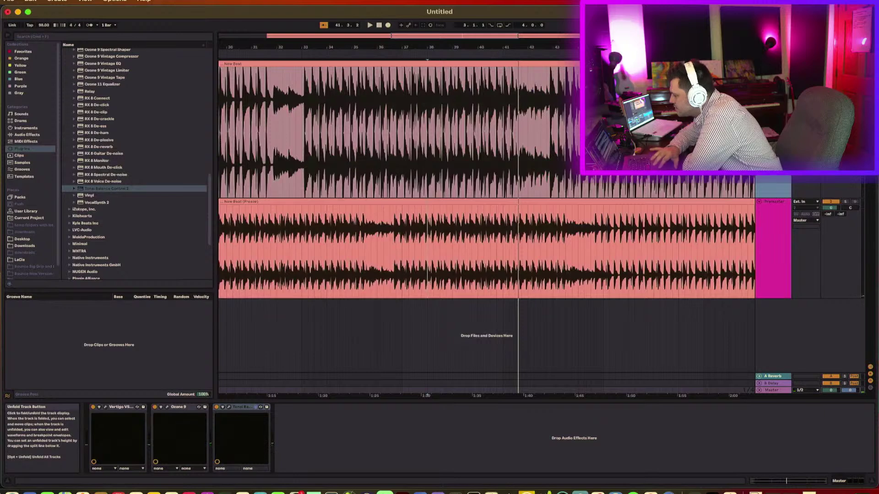
click(773, 63)
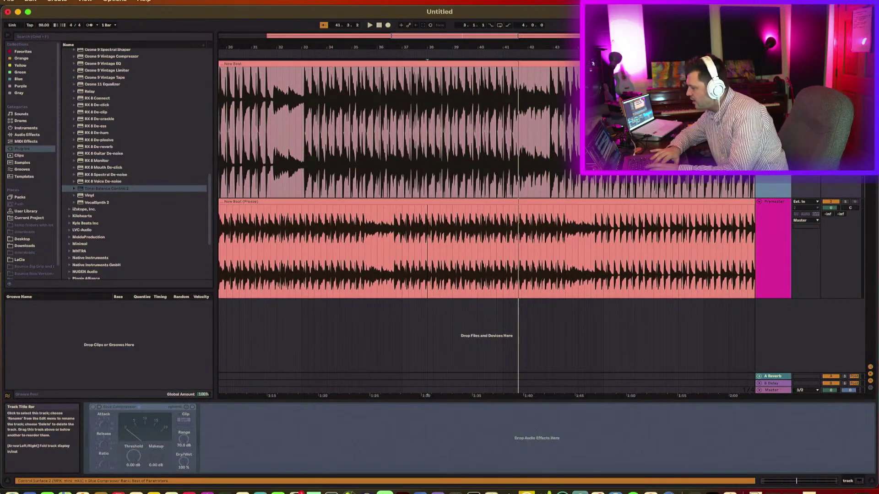
right_click(772, 64)
click(801, 130)
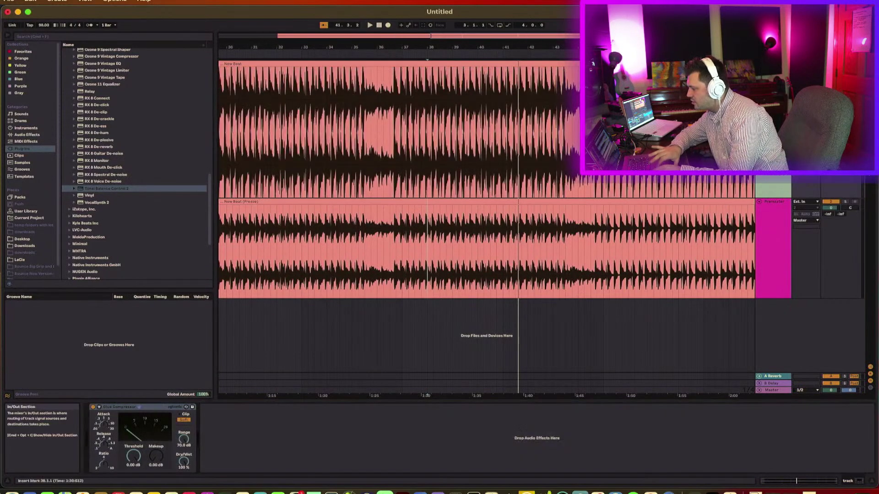
Reset the gain of the New Beat clip on the original track to 0.00 dB
key(minus)
key(minus)
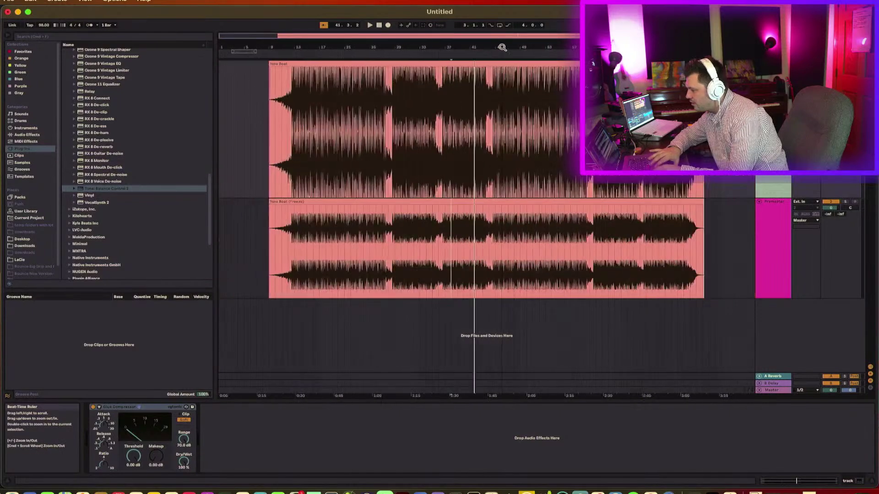
click(486, 65)
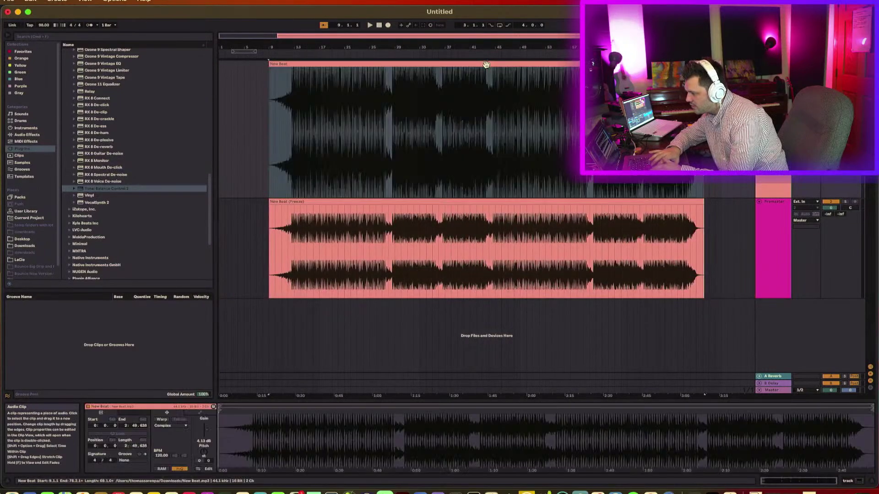
double_click(203, 441)
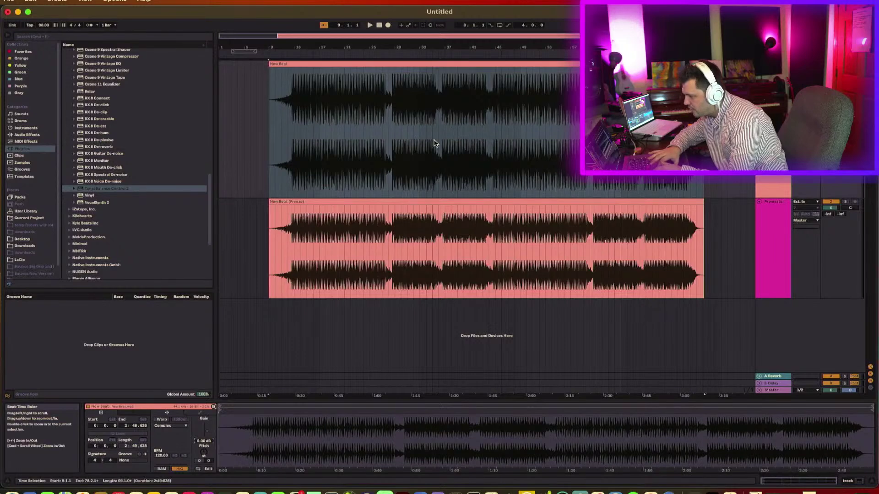
Play the beat from bar 13 and repeatedly toggle the Premaster track's activation to compare the original beat with the processed version
click(293, 175)
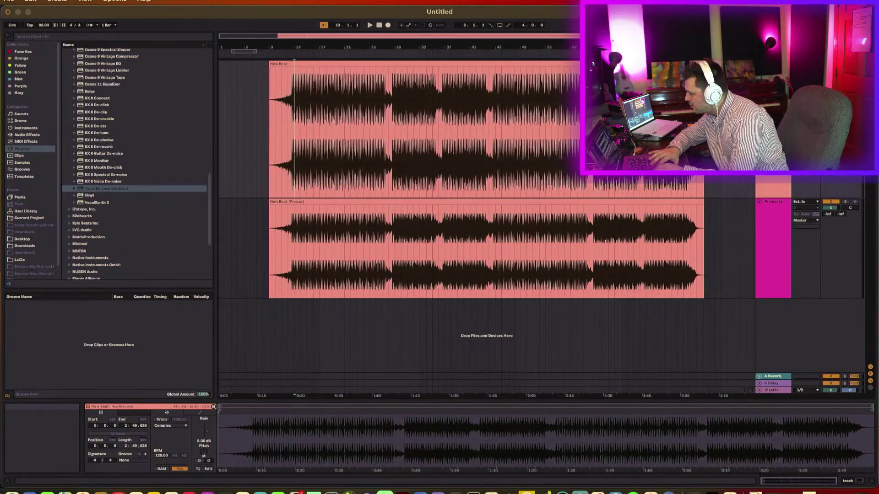
key(space)
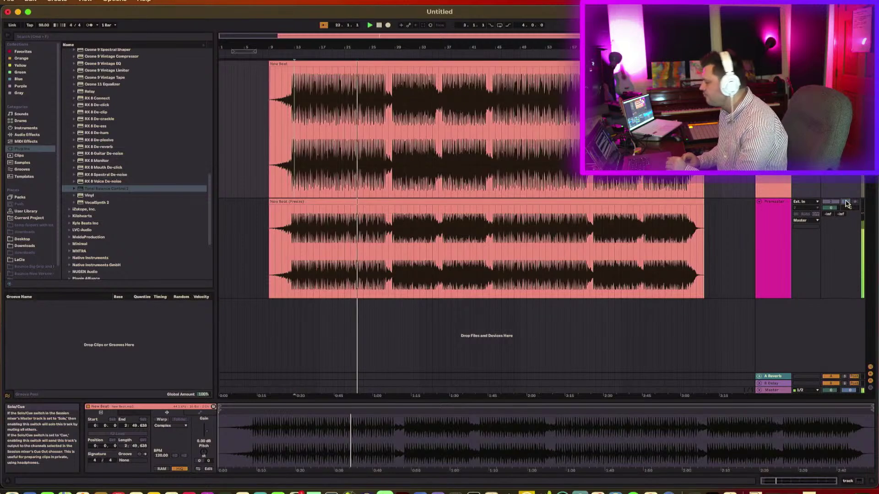
key(F2)
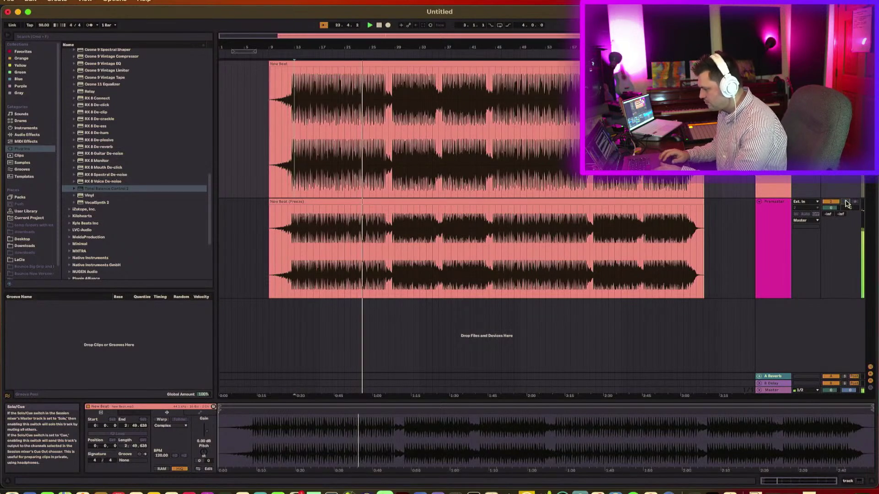
click(832, 202)
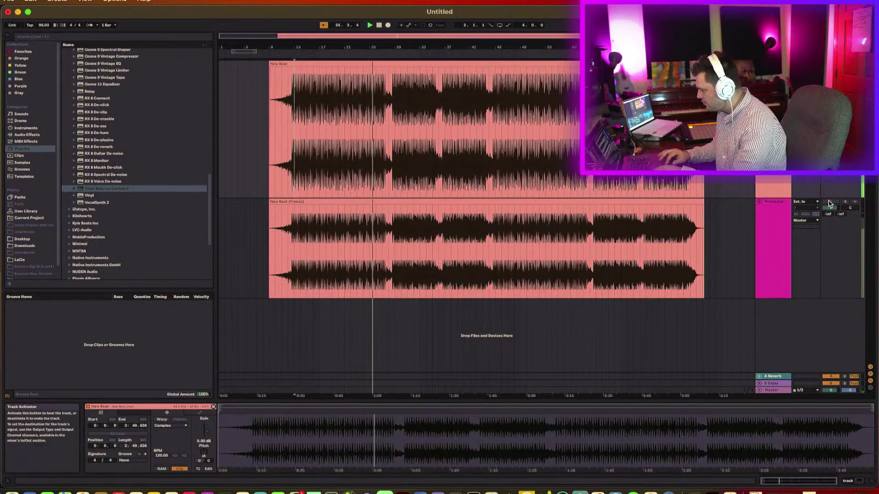
key(a)
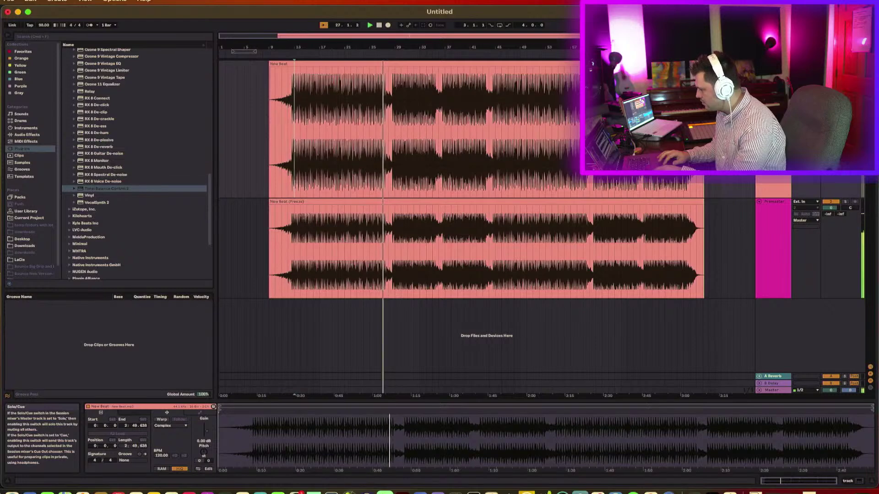
key(a)
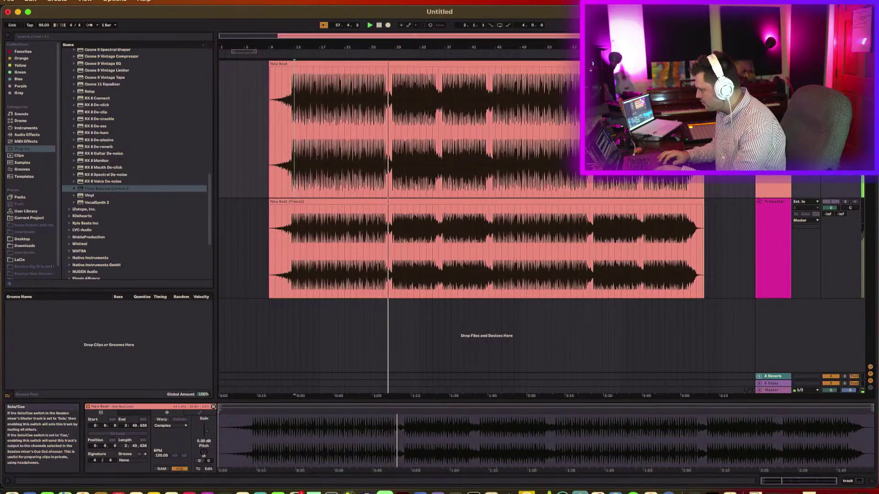
key(a)
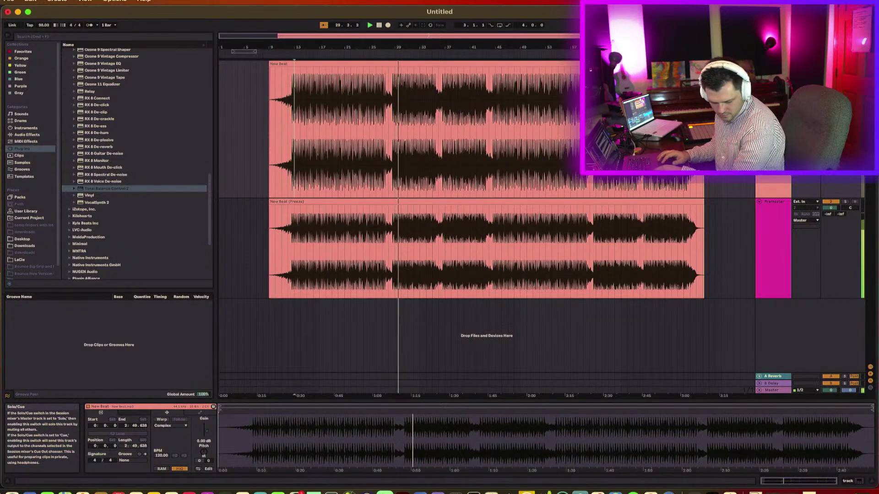
key(a)
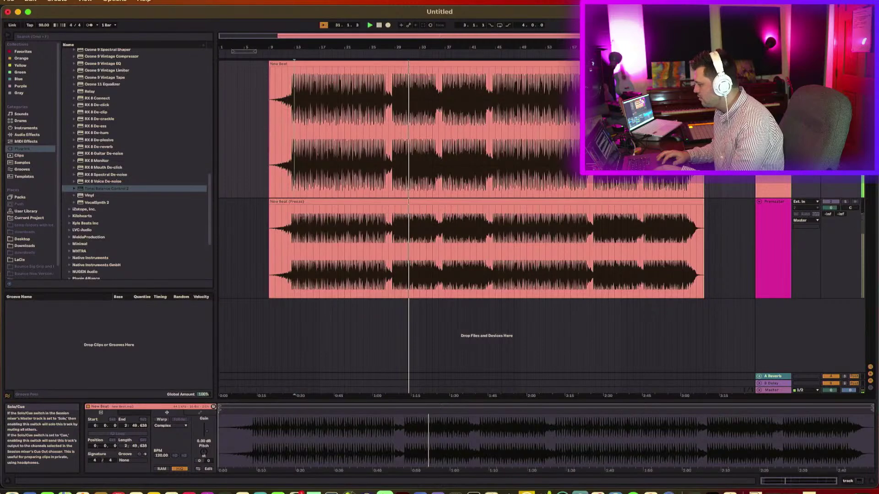
key(a)
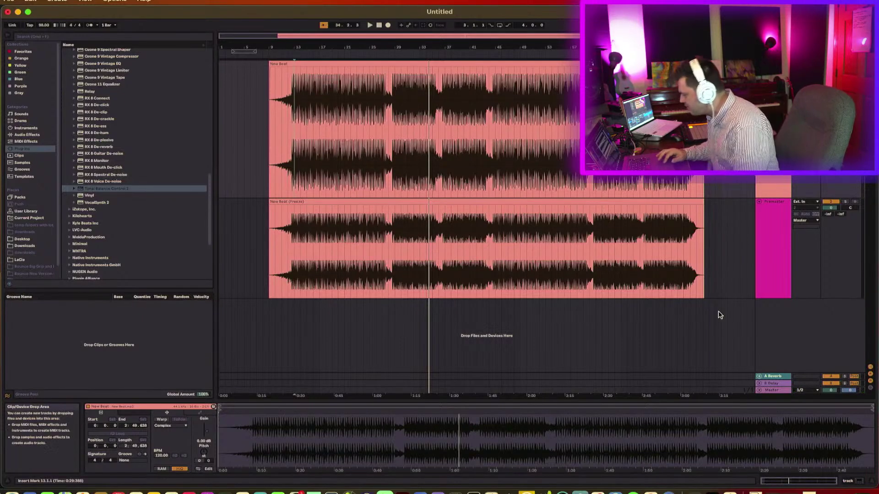
Delete Tonal Balance Control from the Master track, and review the Maximizer module in Ozone 9 before closing its window
click(765, 293)
click(768, 390)
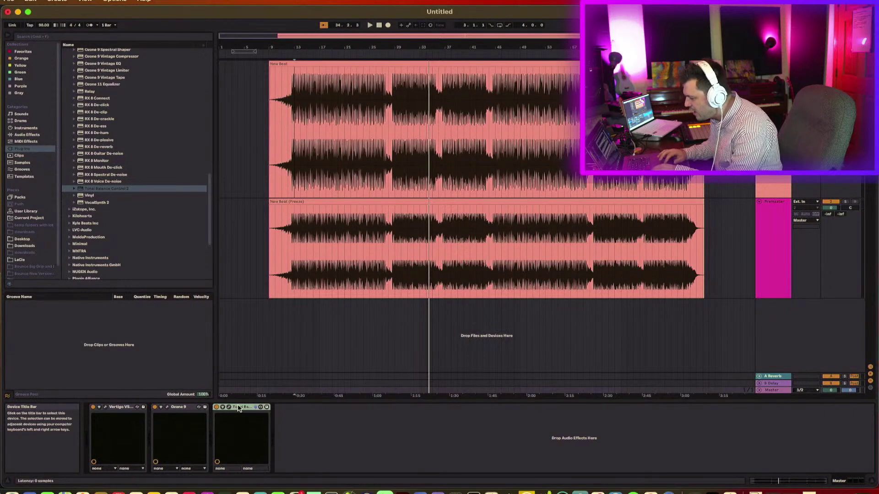
key(Delete)
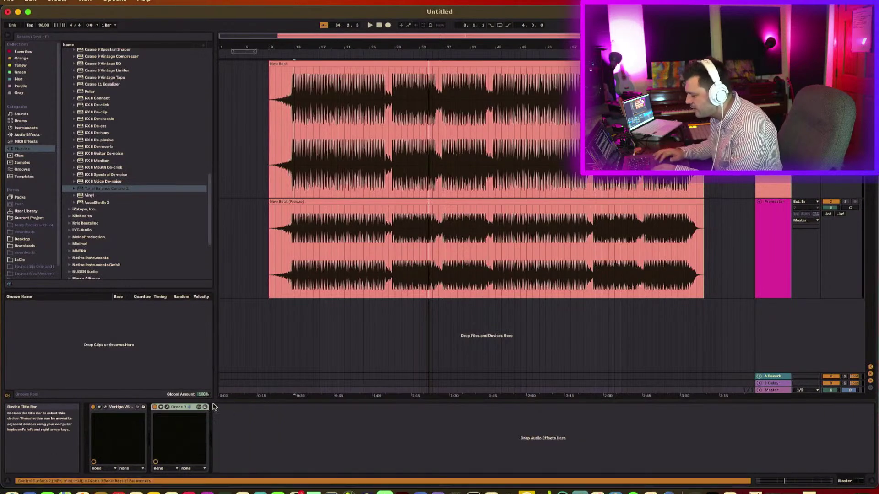
click(167, 407)
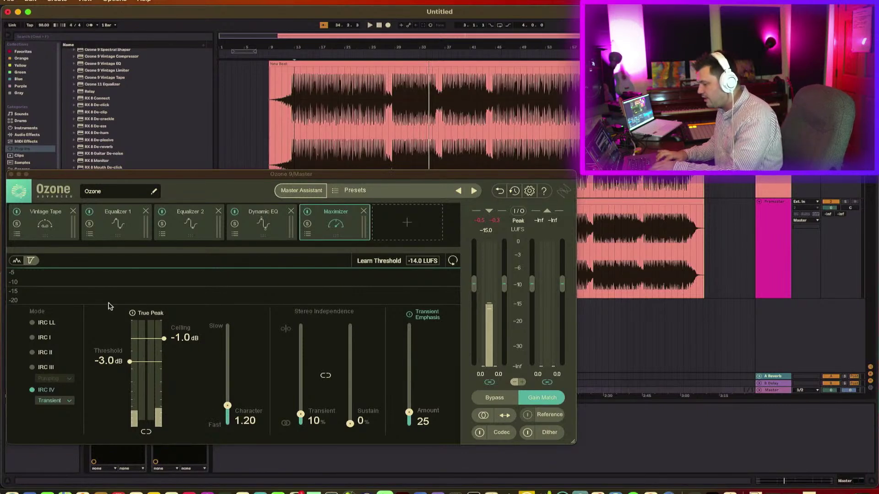
click(11, 175)
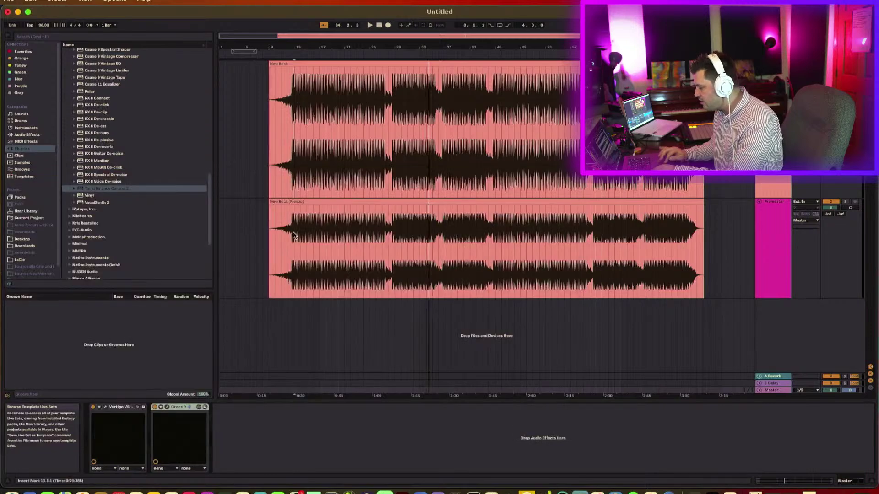
click(390, 259)
key(super+shift+r)
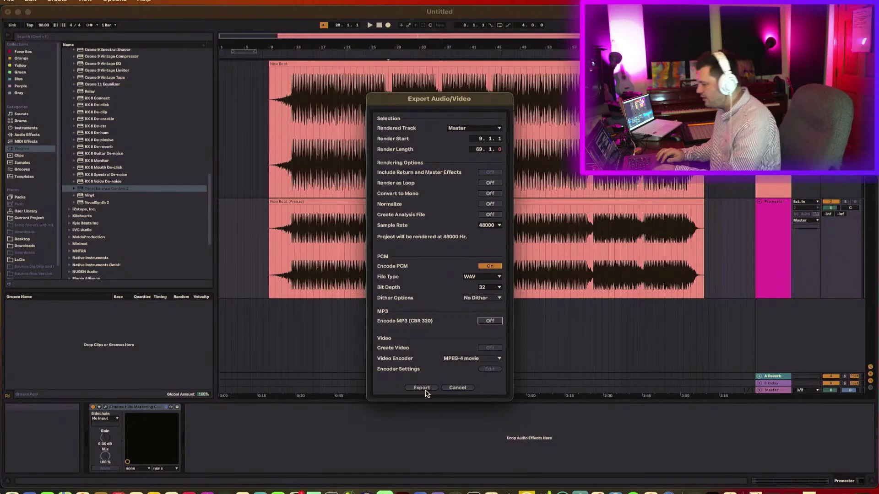
click(424, 393)
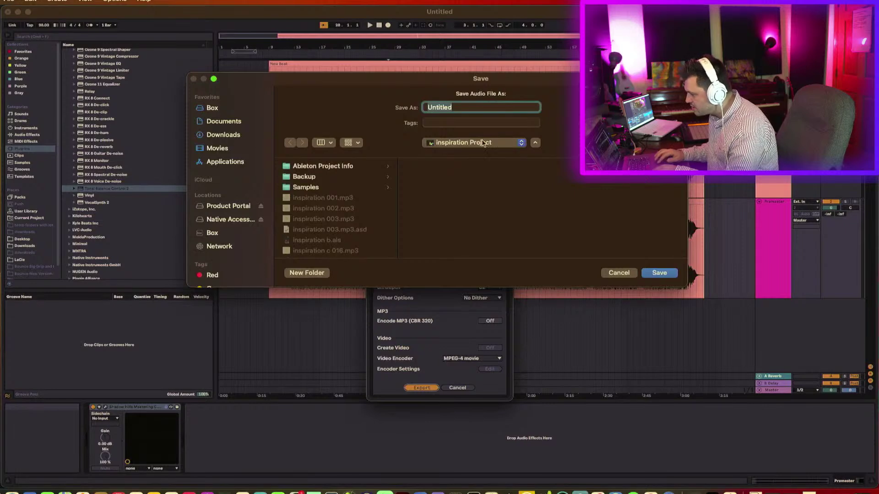
click(479, 143)
click(479, 156)
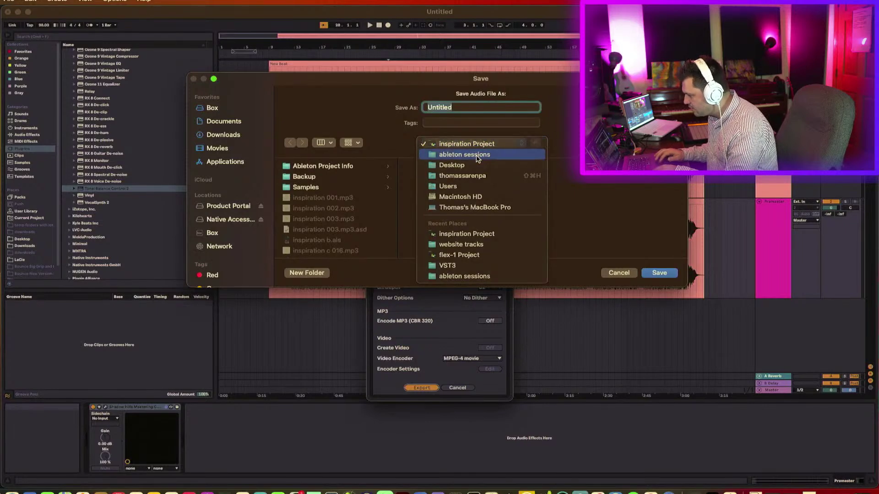
drag(457, 78, 0, 132)
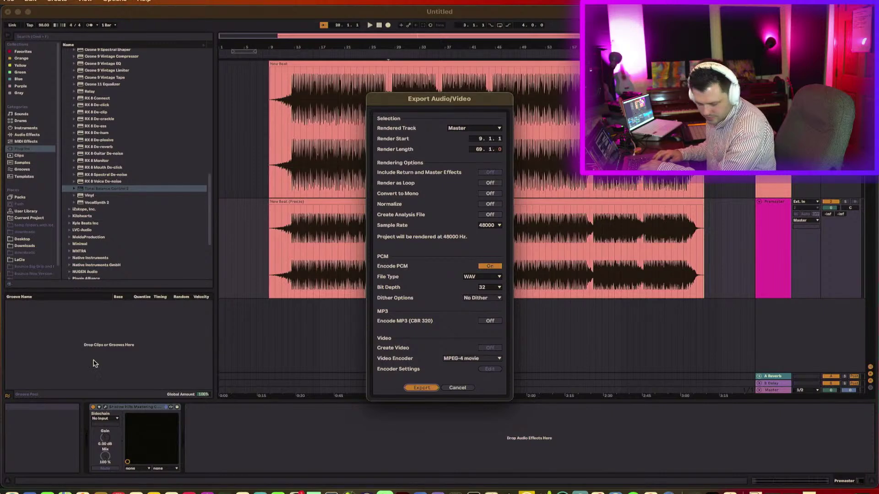
click(459, 387)
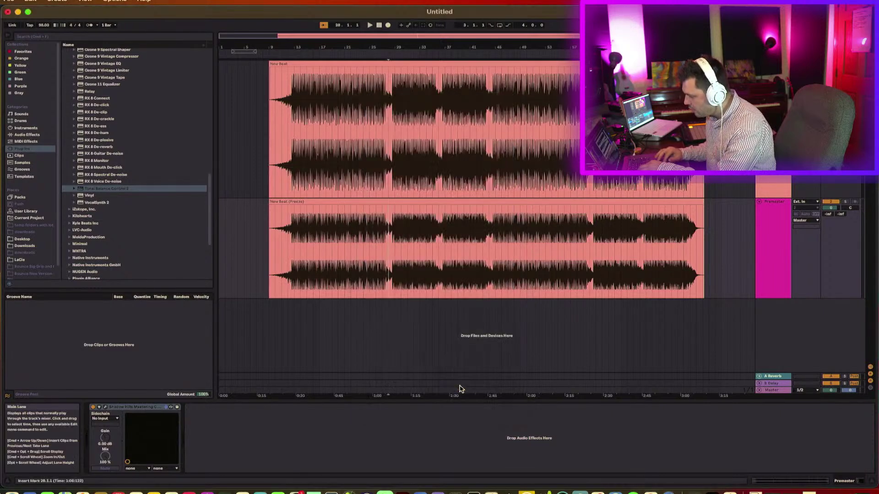
Save the Live Set under the name "The power of love - master"
click(325, 125)
click(293, 140)
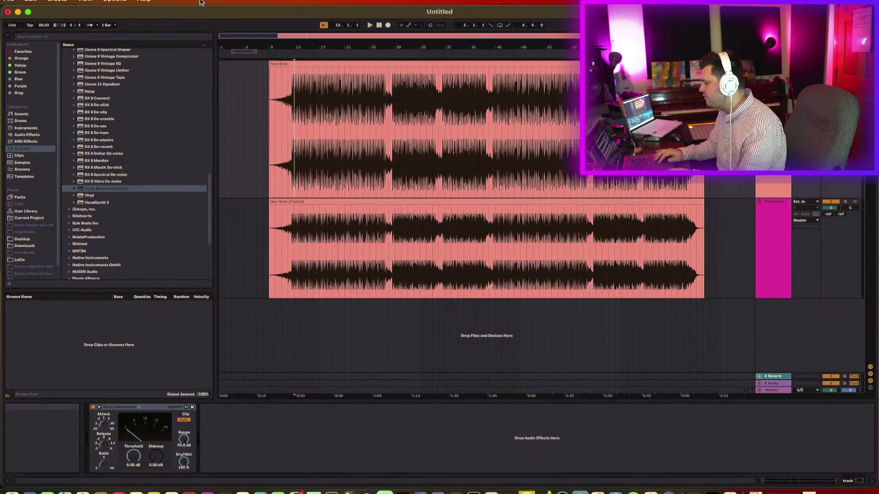
click(303, 126)
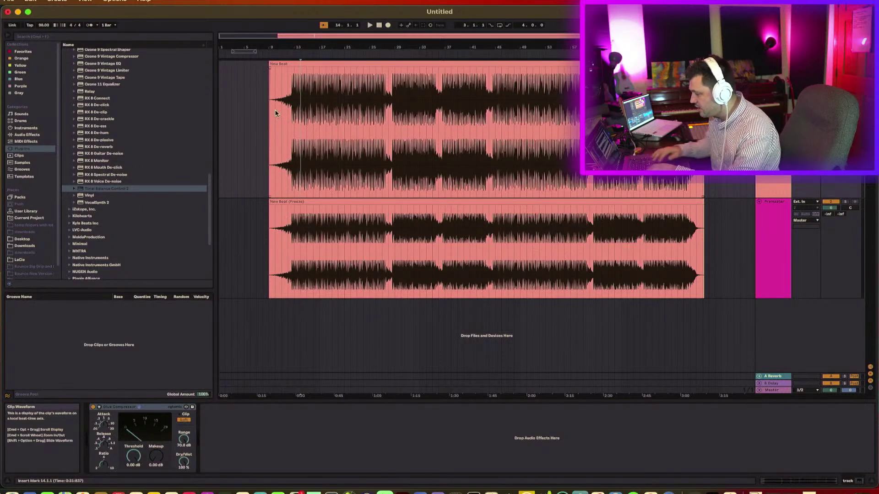
key(super+s)
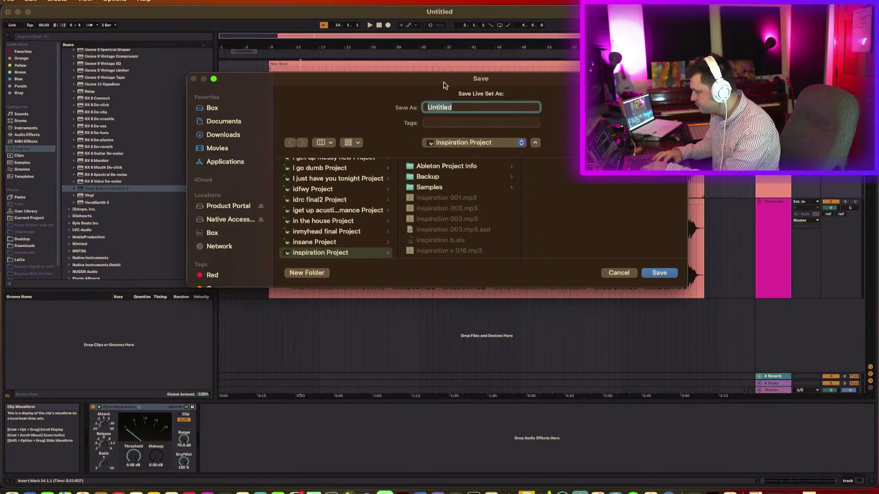
key(Return)
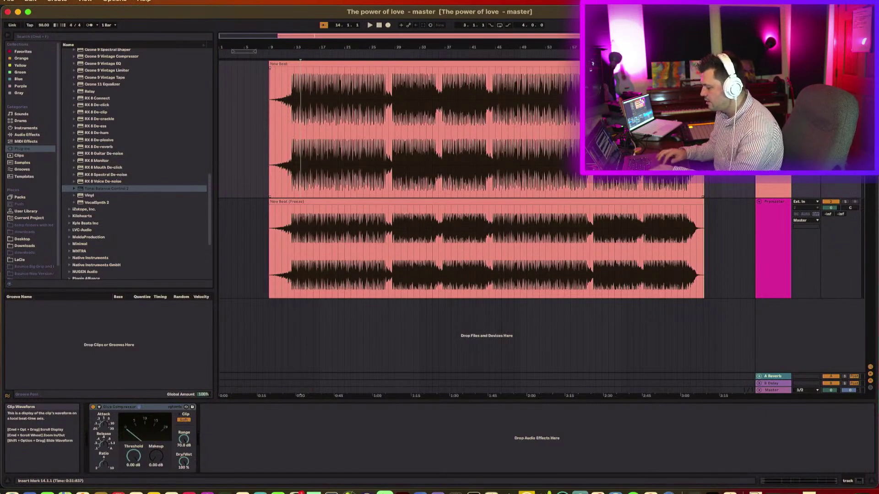
Export the Master track as a 32-bit WAV at 48000 Hz named "The power of love - master", choosing the ableton sessions folder
key(super+shift+r)
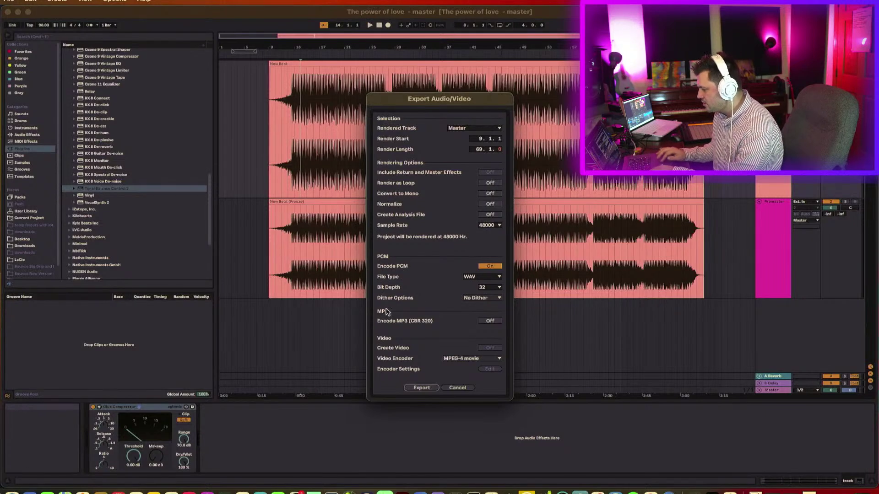
click(421, 388)
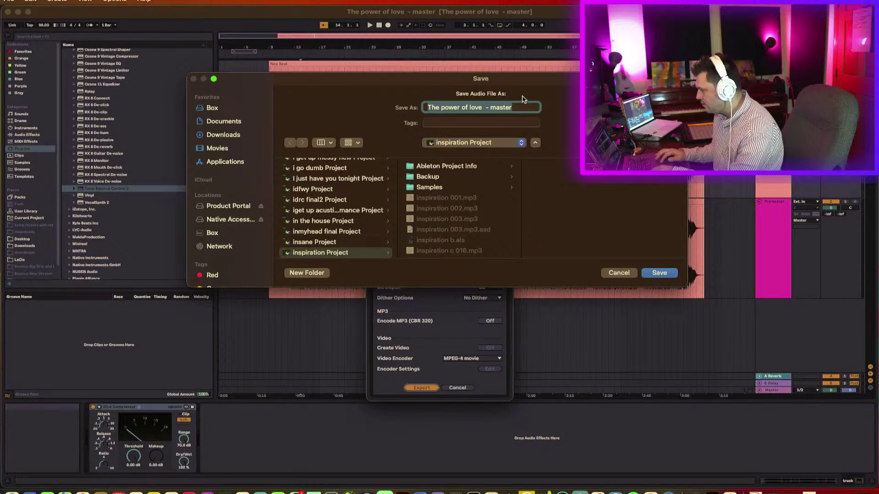
click(507, 144)
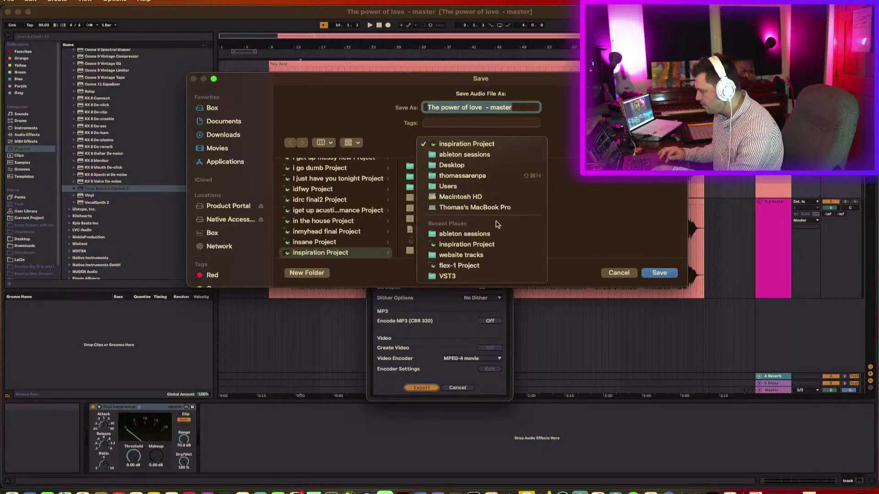
click(485, 233)
key(Escape)
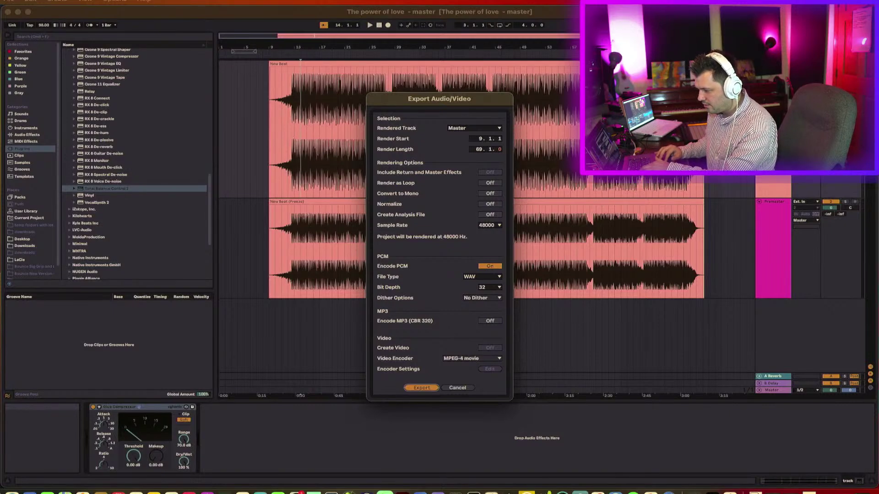
key(Return)
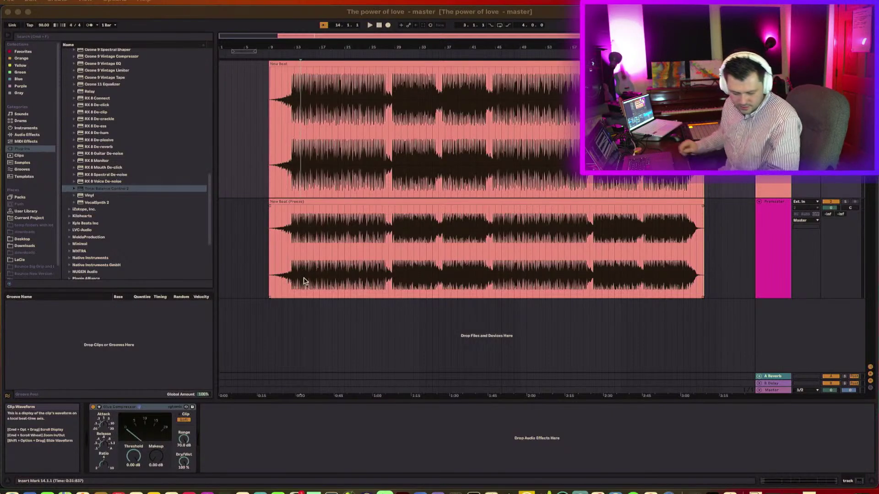
Open the recently used set flexin vsr4.als from the flex-1 project
click(321, 232)
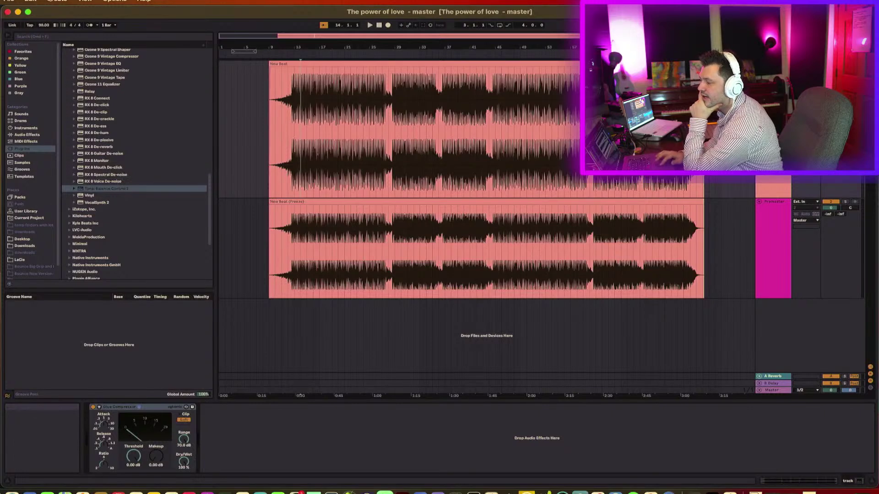
click(9, 1)
mouse_move(26, 35)
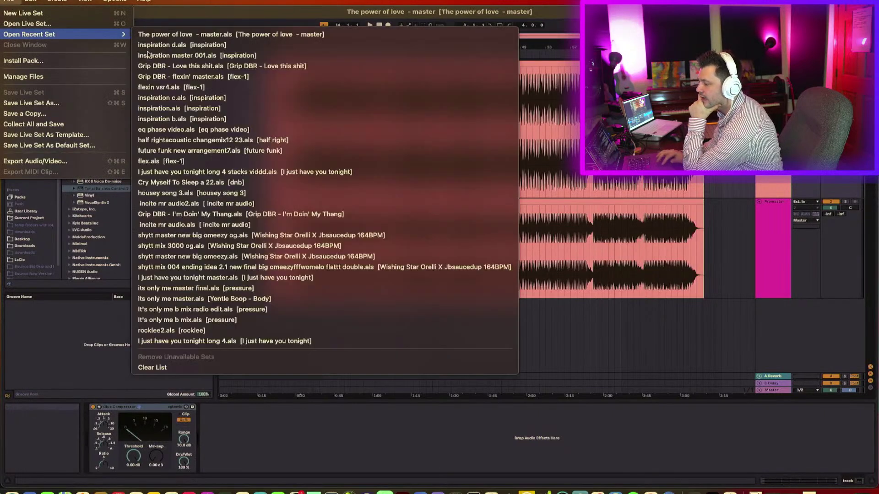
click(229, 87)
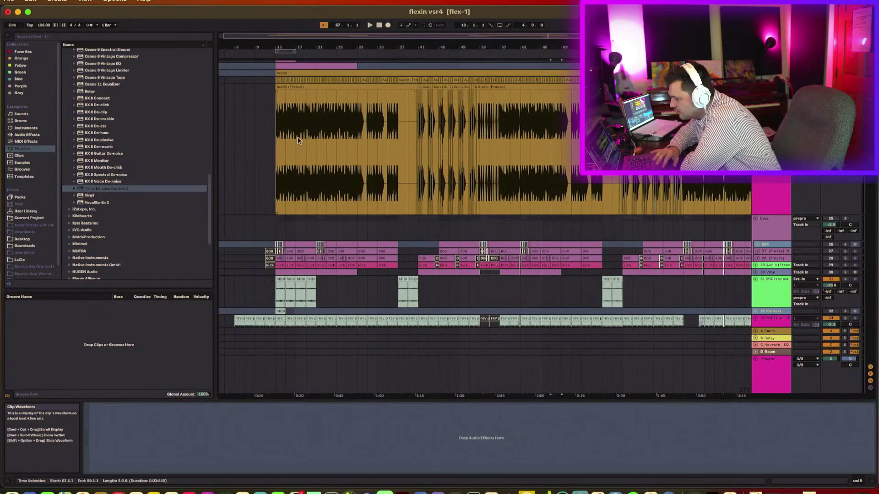
Play the session from bar 11, look over its vocal, piano and drum tracks, and stop to inspect the drum groups' device chains
click(266, 161)
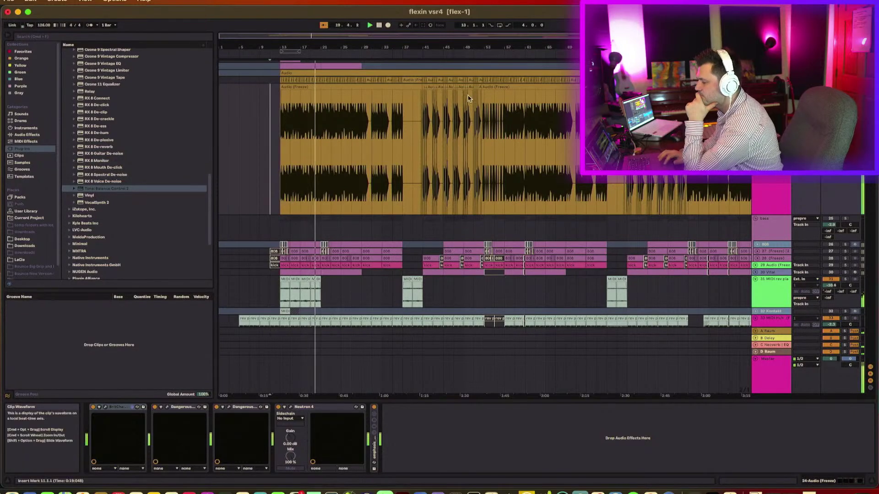
drag(334, 47, 360, 155)
scroll(360, 156, down, 15)
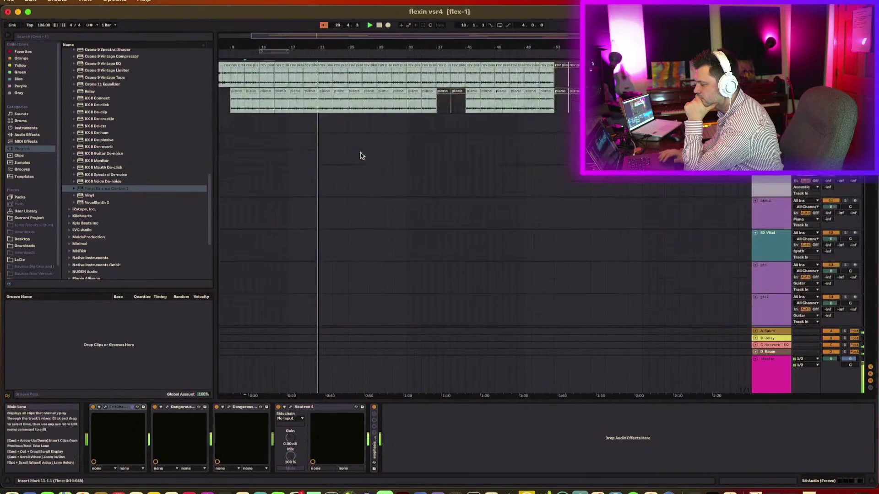
scroll(360, 152, up, 2)
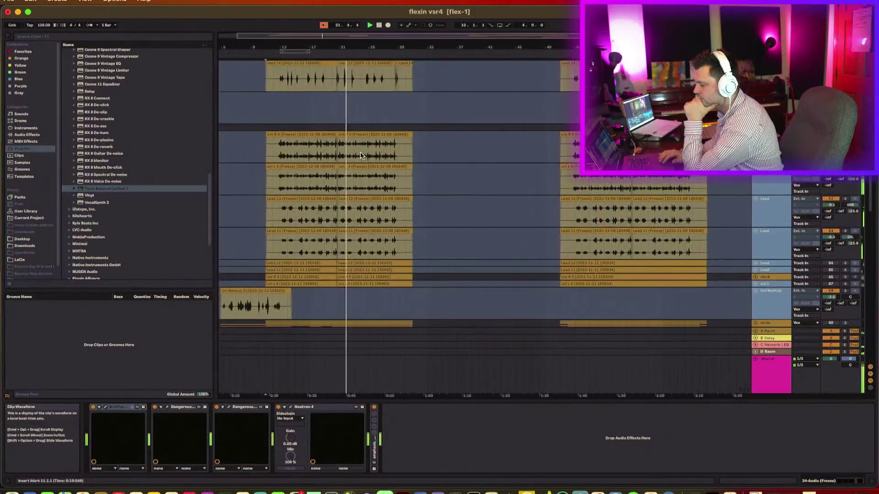
scroll(360, 152, left, 2)
scroll(360, 152, up, 12)
scroll(360, 152, left, 1)
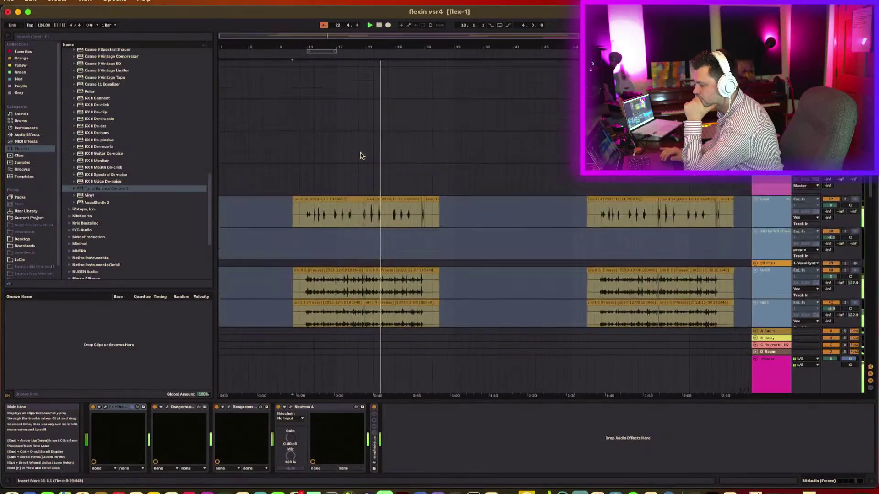
scroll(535, 265, up, 8)
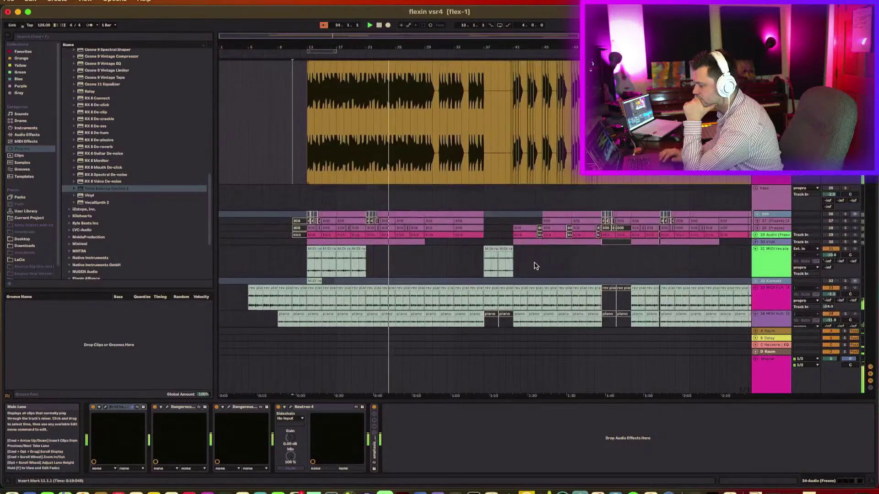
scroll(706, 291, up, 10)
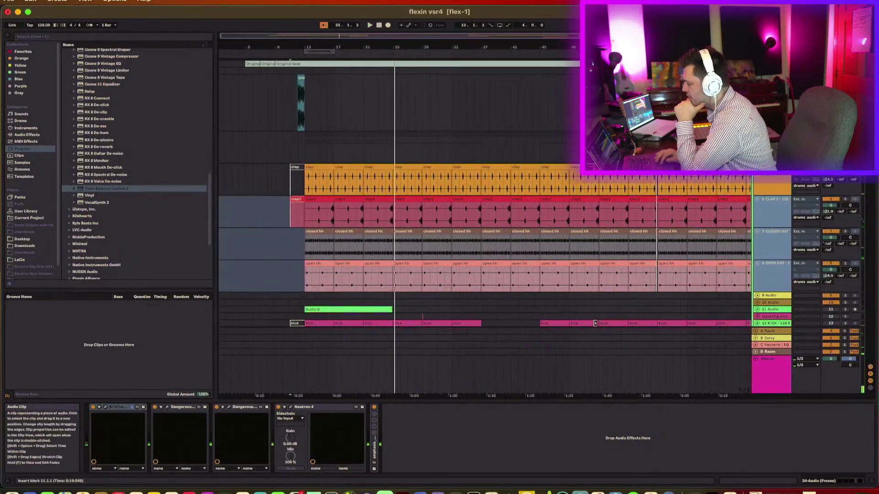
click(773, 101)
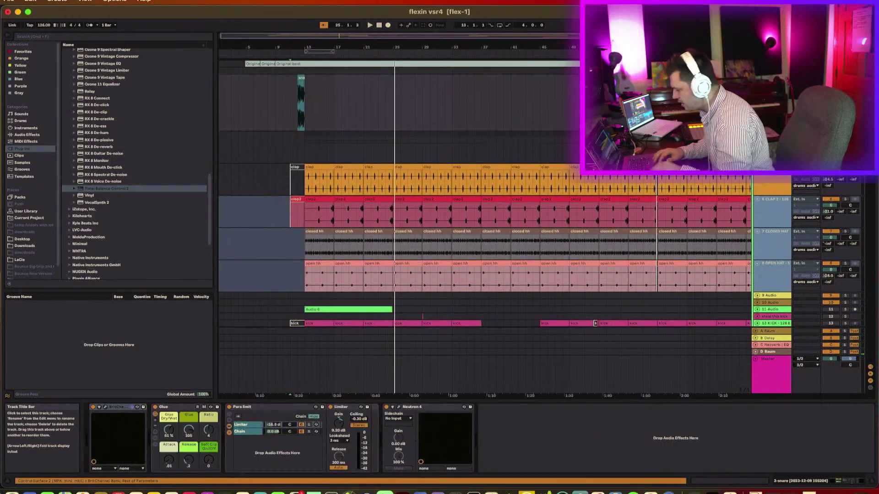
key(Up)
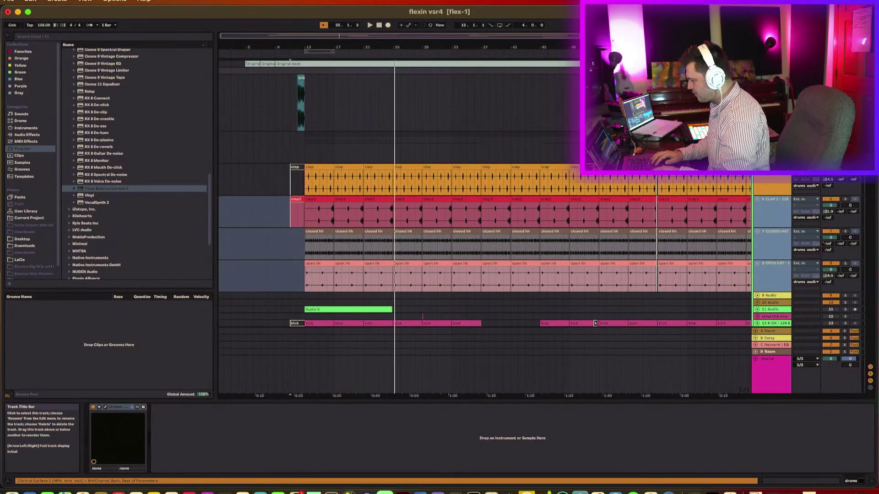
key(Up)
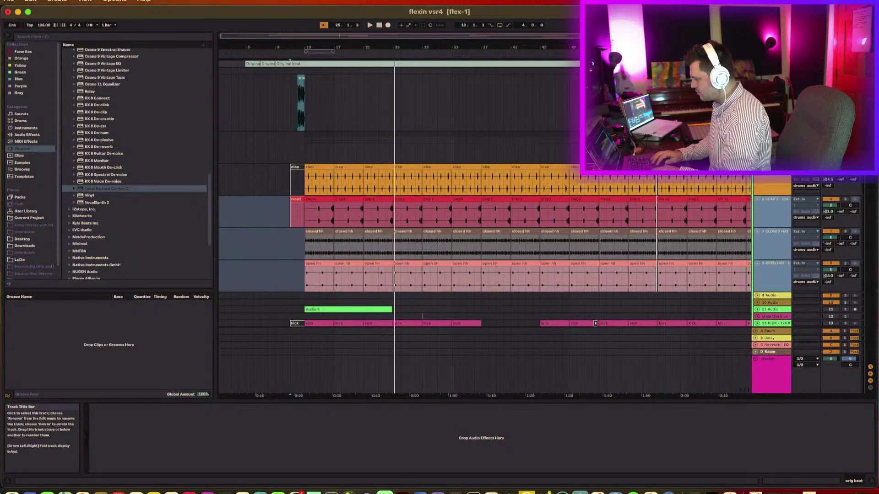
click(695, 148)
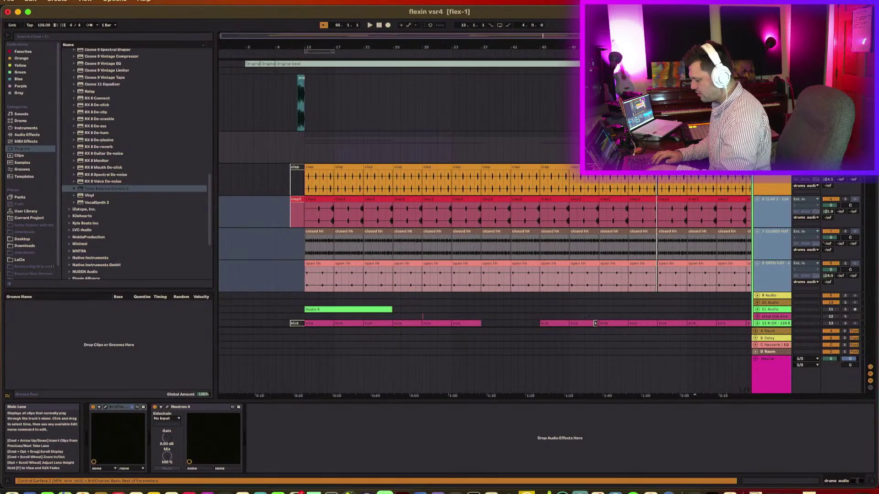
Save a copy of the Live Set in the flex-1 Project folder as "flexin vsr4 02"
key(super+shift+s)
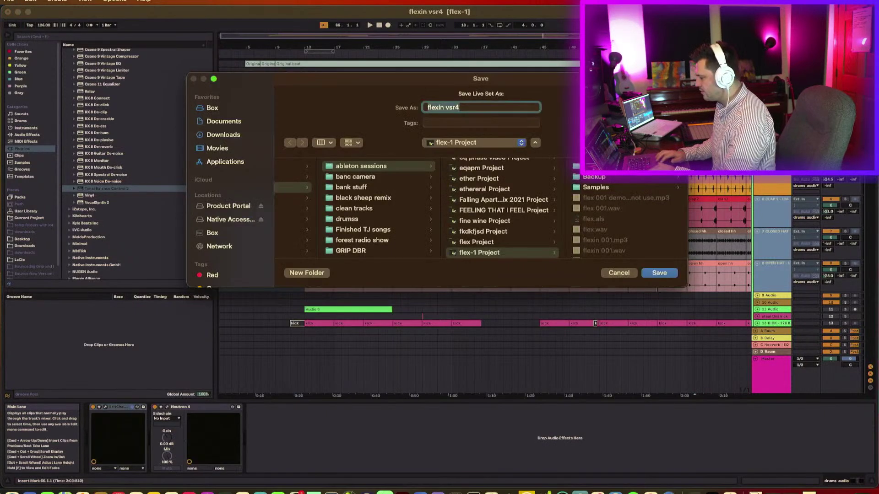
key(Right)
text(02)
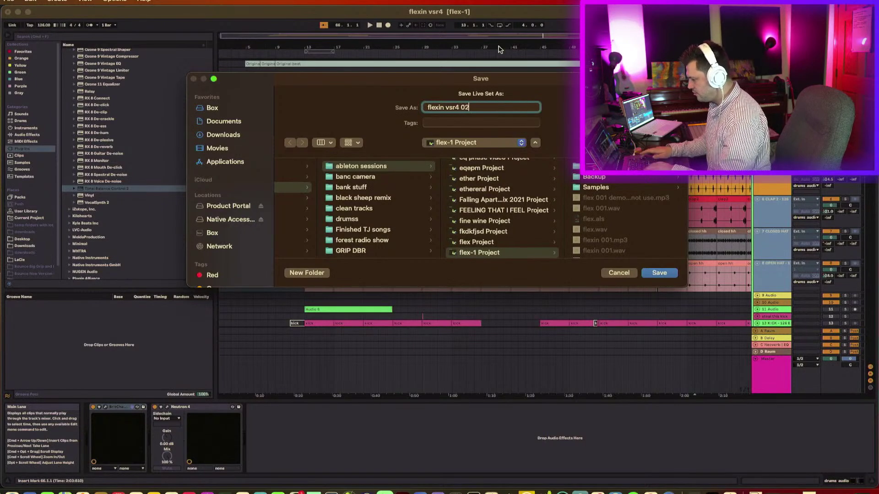
key(Return)
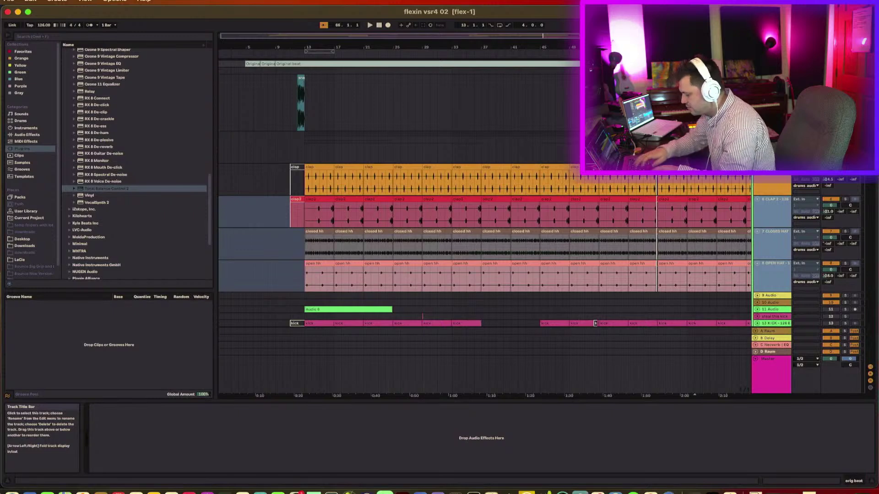
Replace the orig beat track with a new audio track placed first in the arrangement, and check its input source choices
key(Delete)
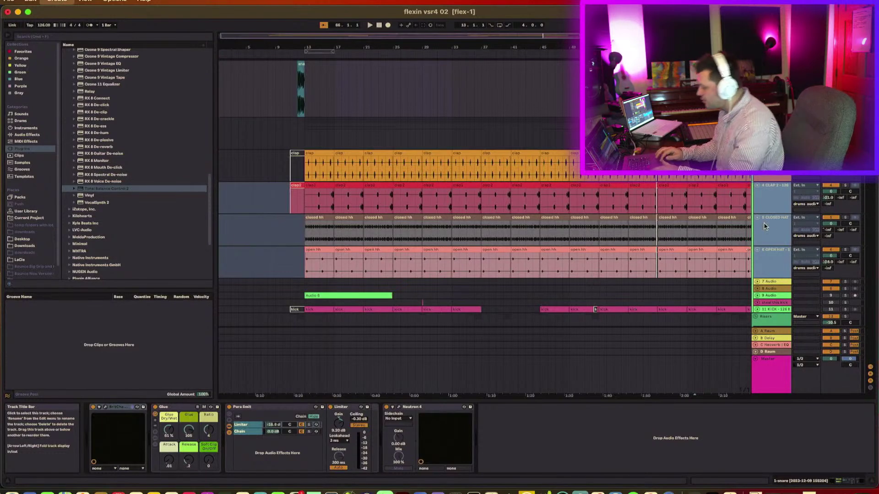
key(super+t)
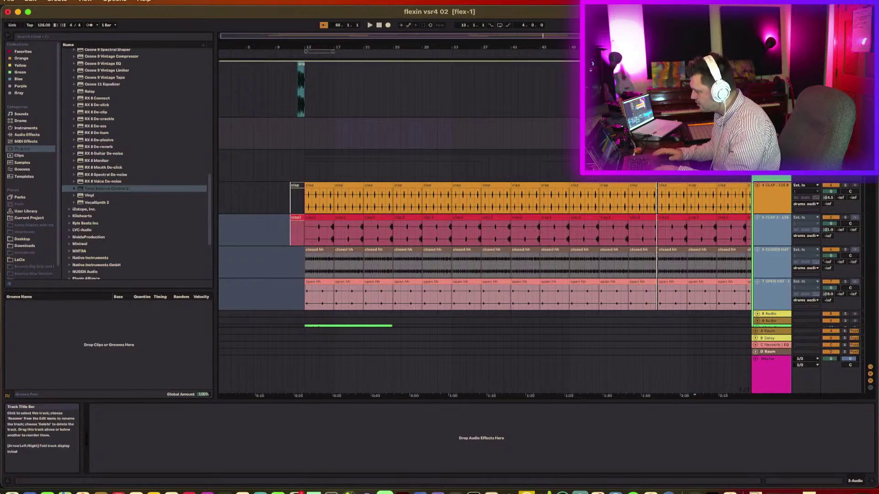
drag(773, 121, 772, 63)
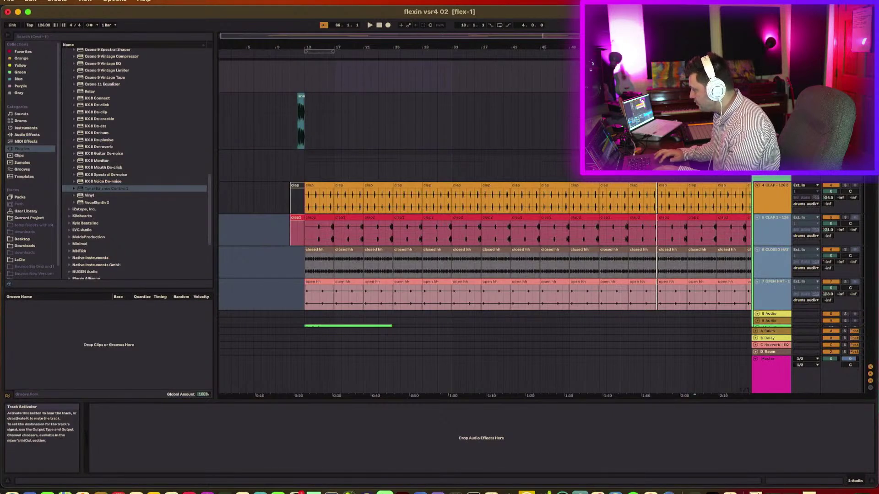
click(805, 63)
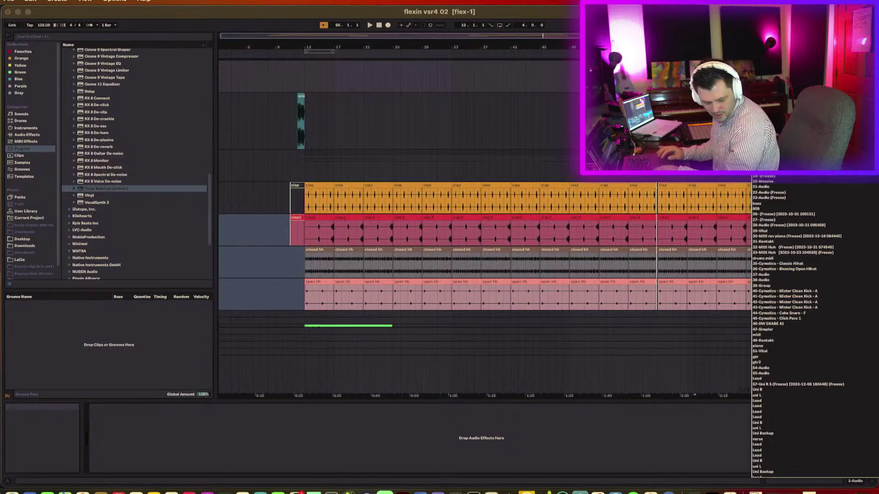
key(Escape)
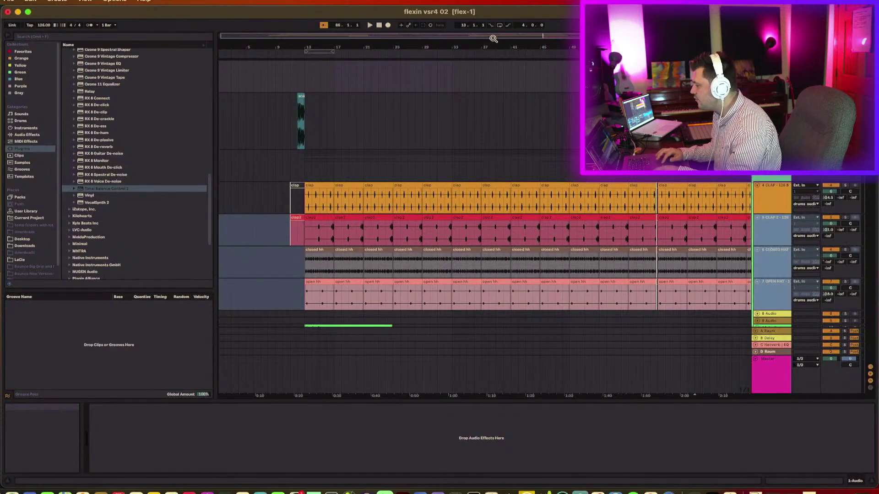
Start an arrangement recording onto the new audio track from bar 9
drag(492, 45, 391, 45)
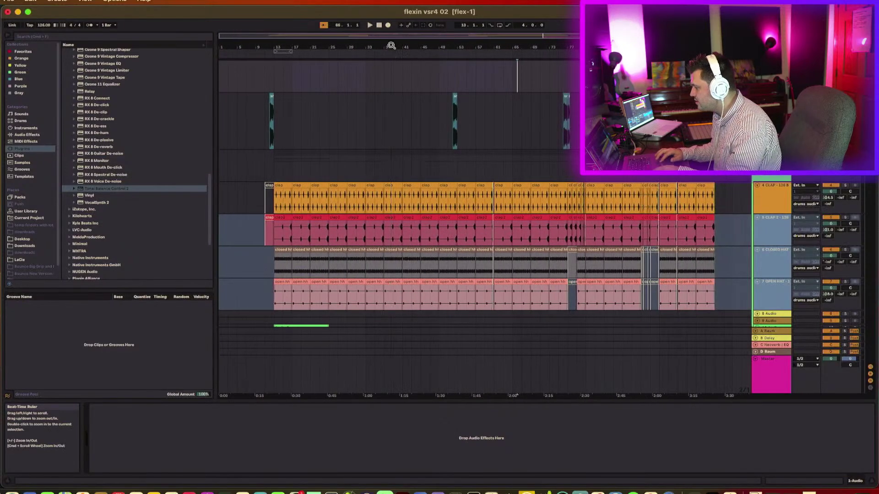
click(273, 75)
click(258, 76)
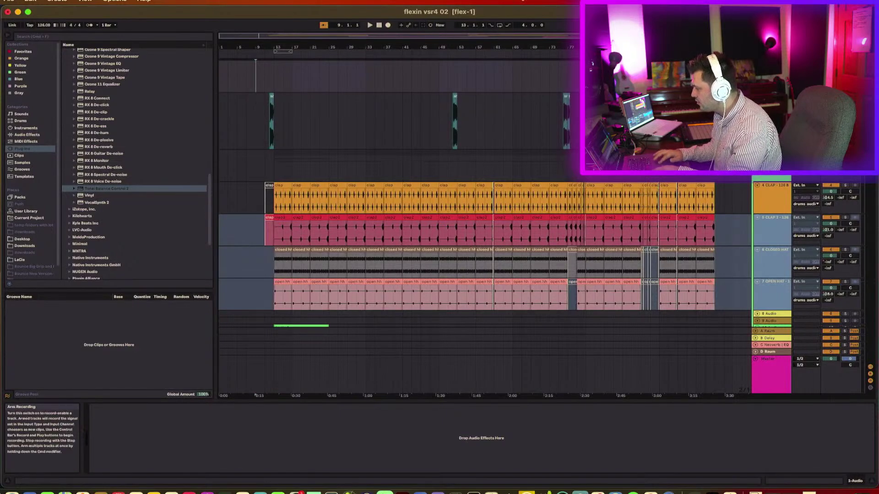
click(388, 25)
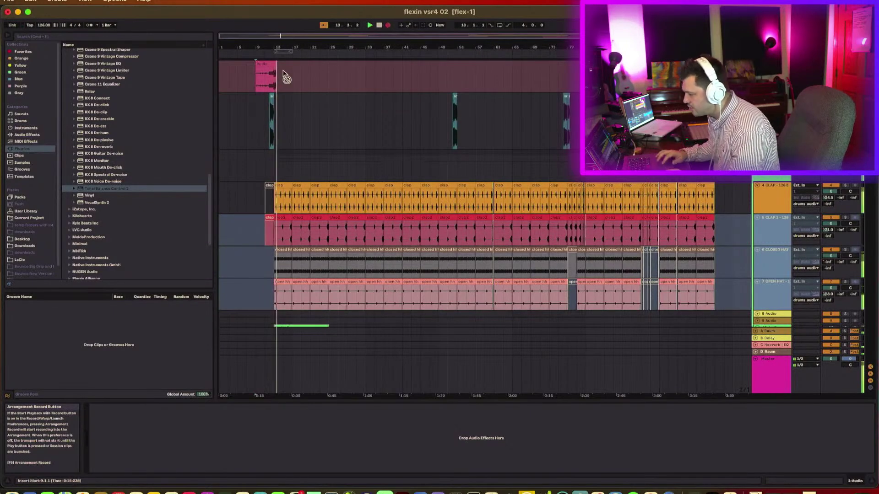
Enlarge the recording track, examine the incoming waveform's peaks, and stop recording at about bar 34
drag(275, 45, 276, 89)
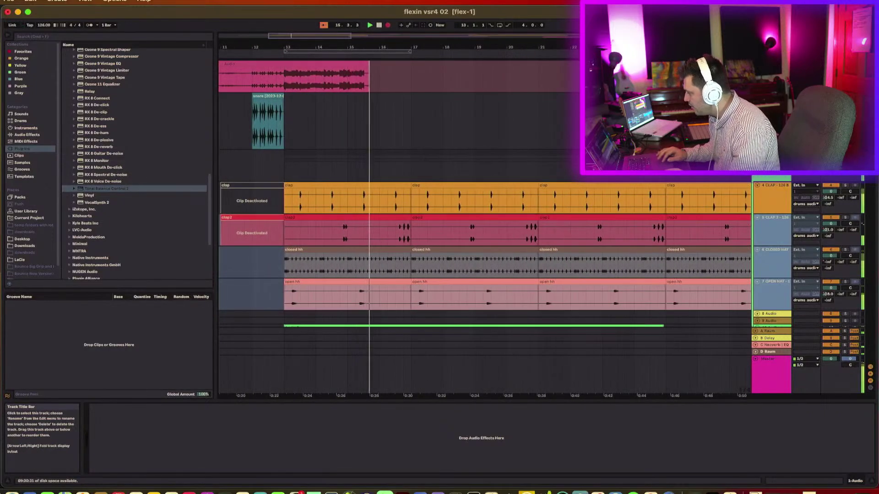
drag(772, 92, 771, 161)
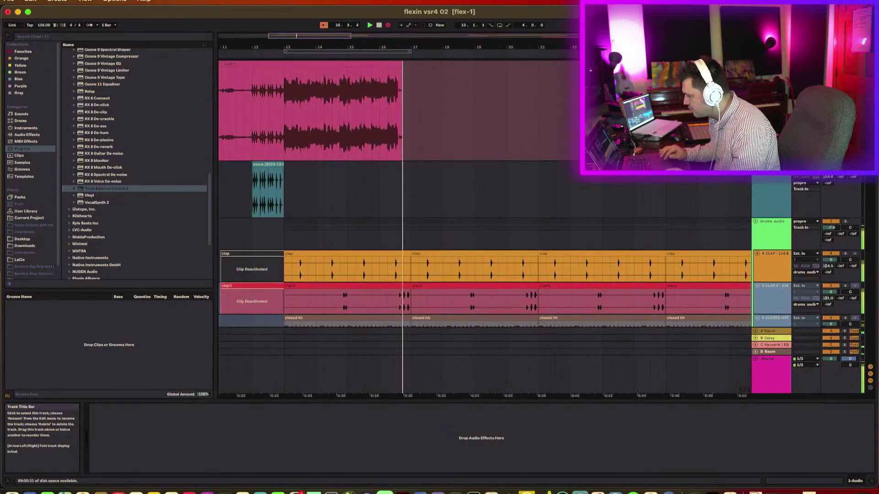
drag(377, 46, 430, 115)
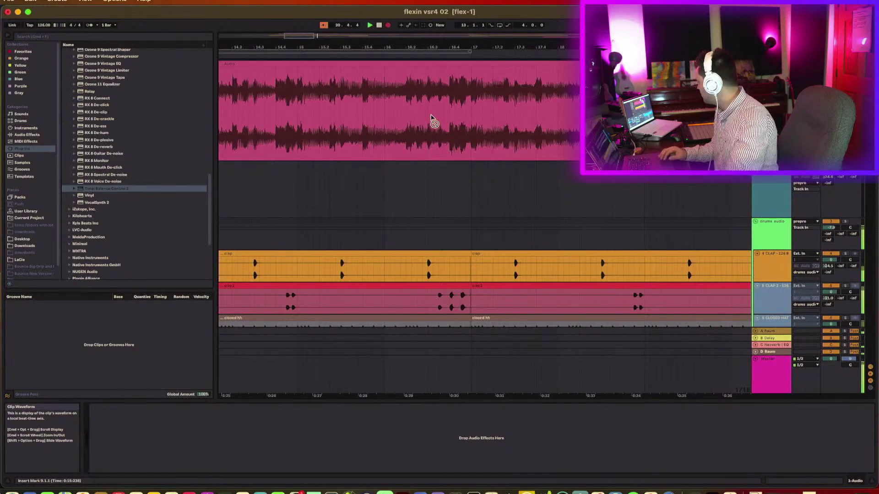
drag(462, 48, 461, 47)
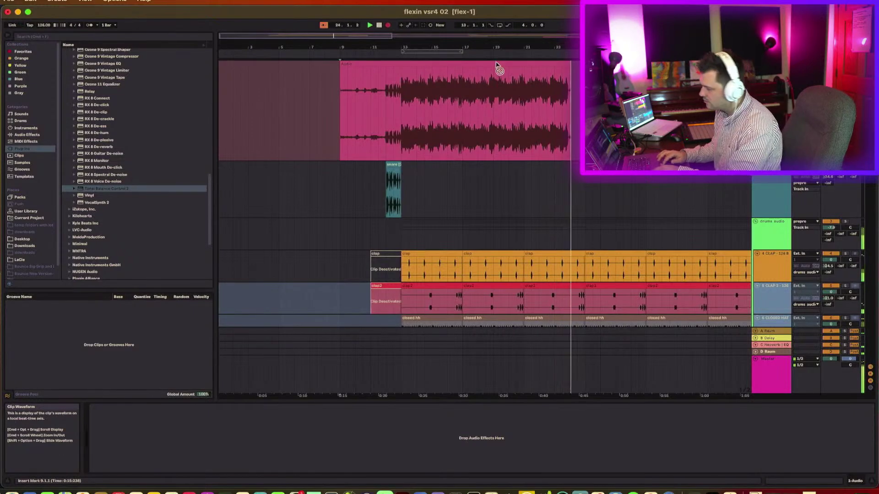
key(space)
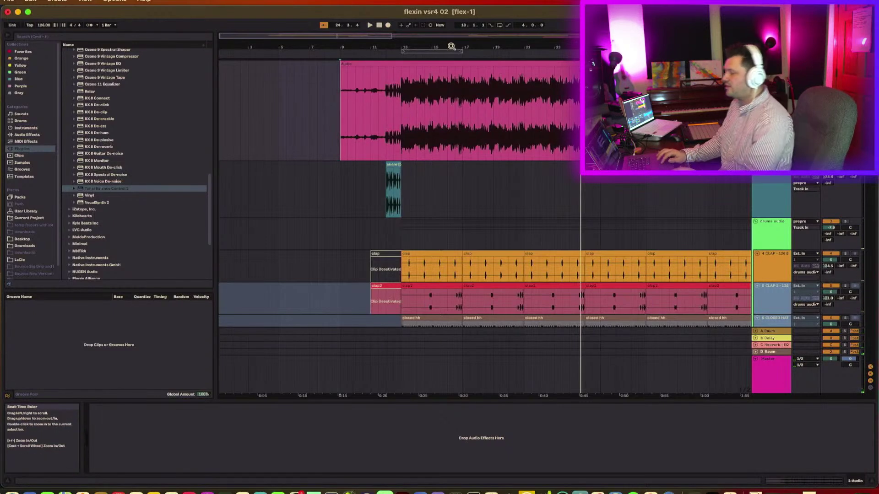
drag(451, 46, 451, 13)
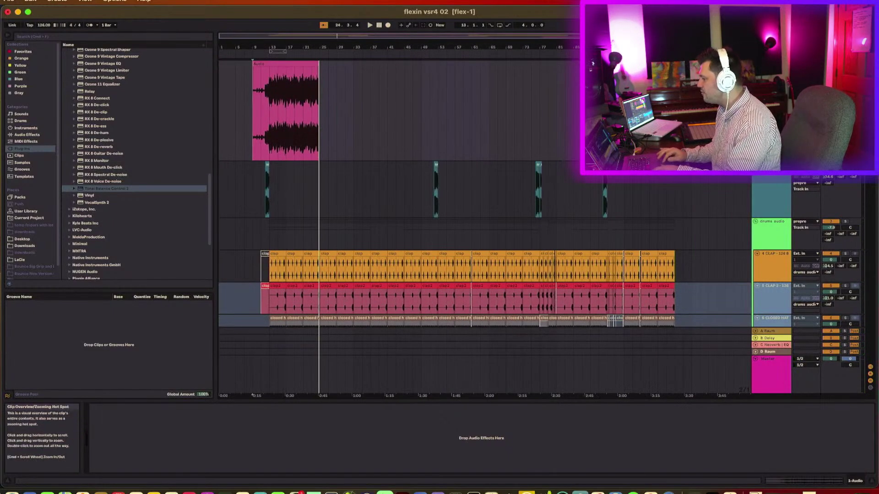
Fold the recorded audio track and export the Master as a 32-bit WAV named "flexin vsr4 02" in the flex-1 Project folder
click(756, 64)
click(766, 71)
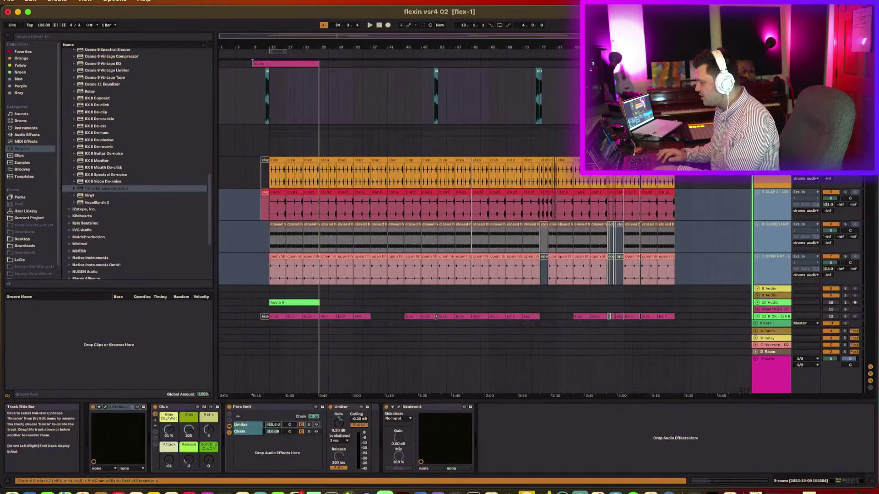
key(super+shift+r)
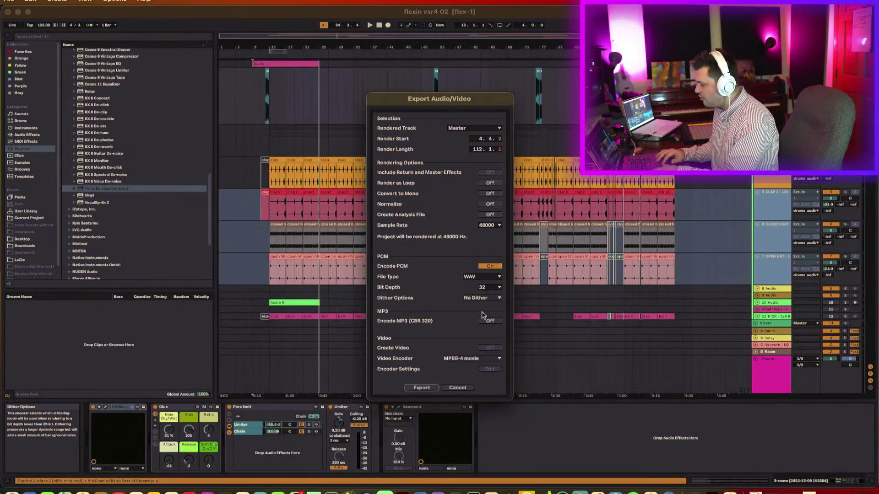
click(429, 388)
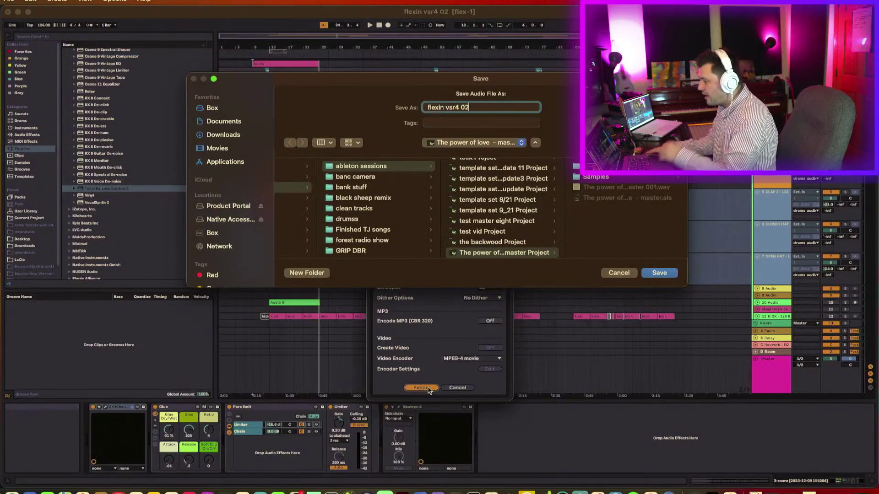
click(499, 144)
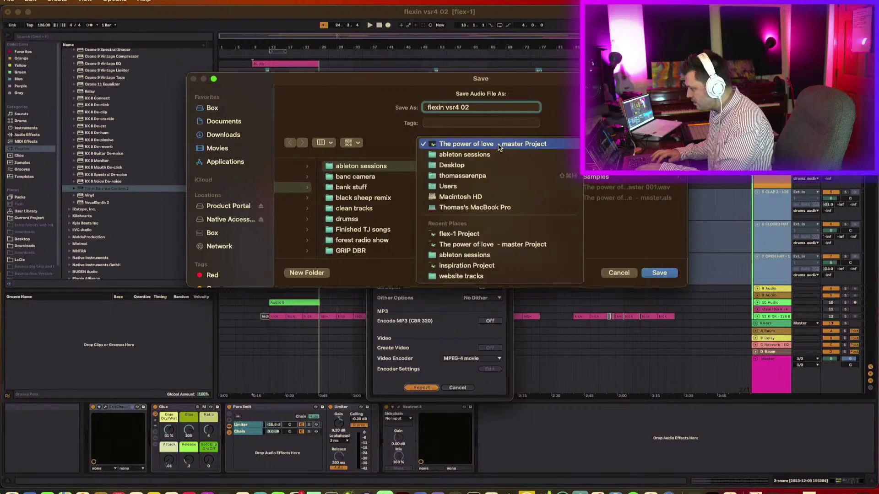
click(489, 233)
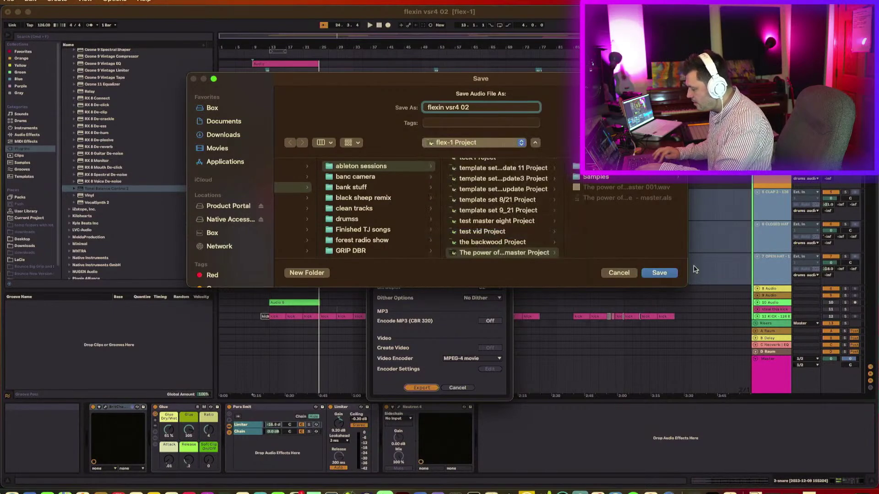
click(659, 273)
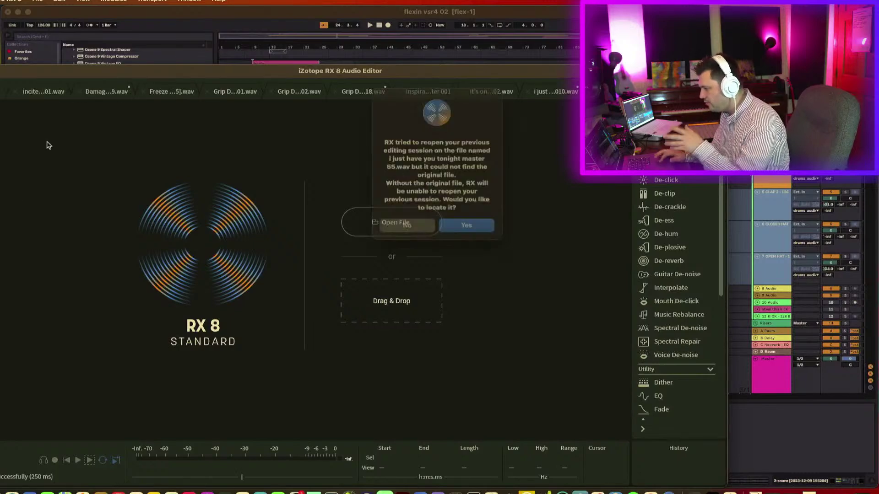
In RX 8 Audio Editor, decline locating the missing session files and check the loudness of The power of love - master 001.wav with Loudness Control
click(407, 226)
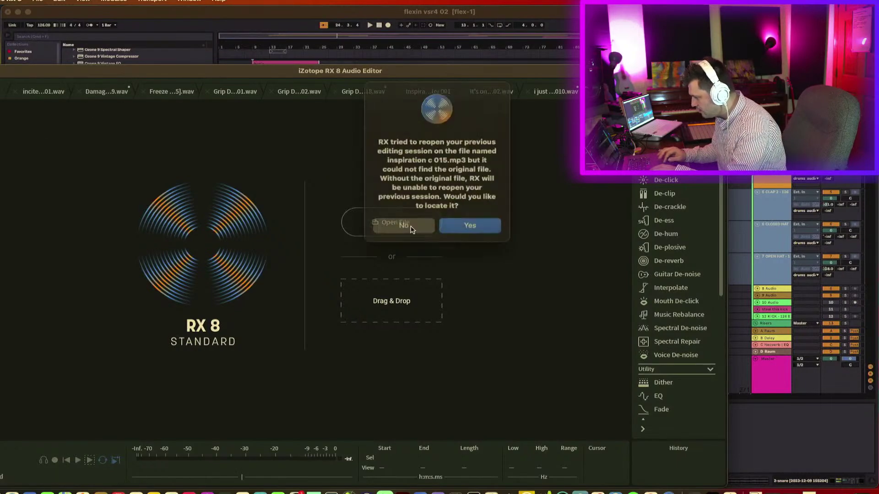
click(407, 222)
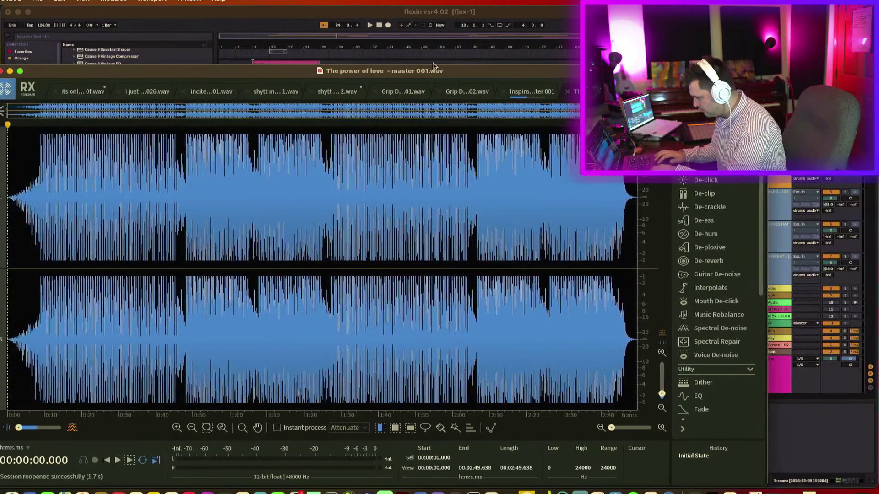
scroll(686, 376, down, 3)
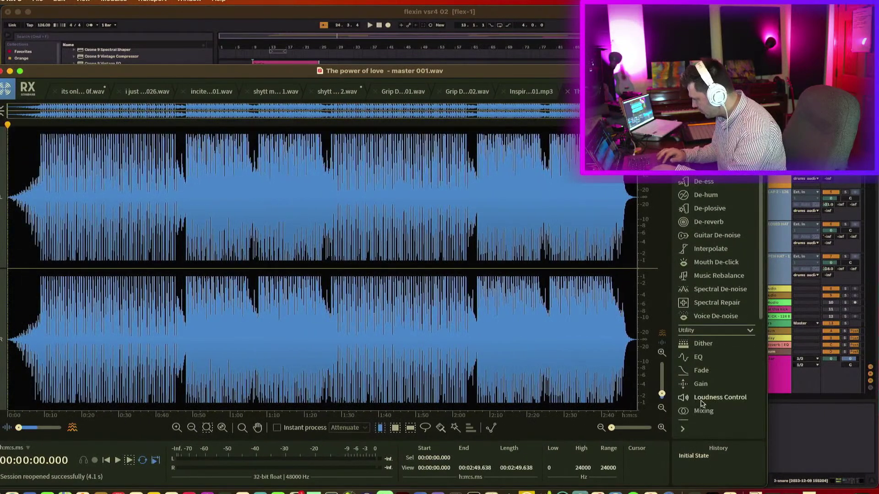
click(712, 399)
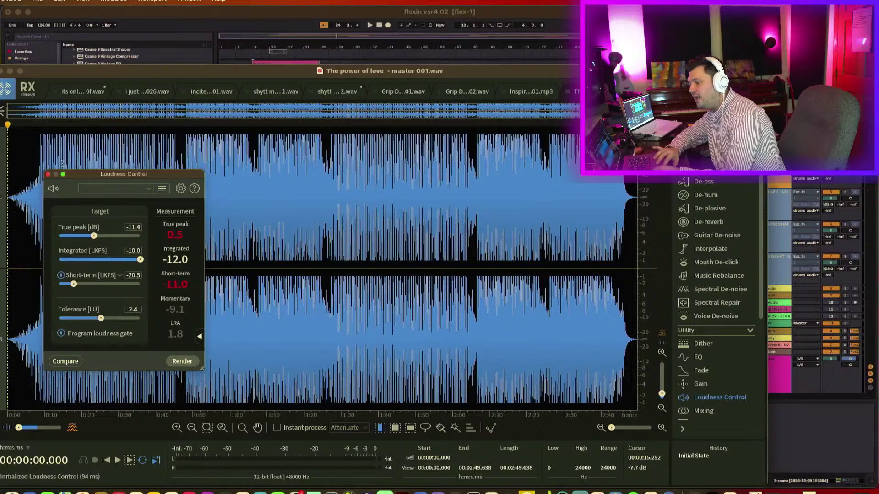
click(48, 175)
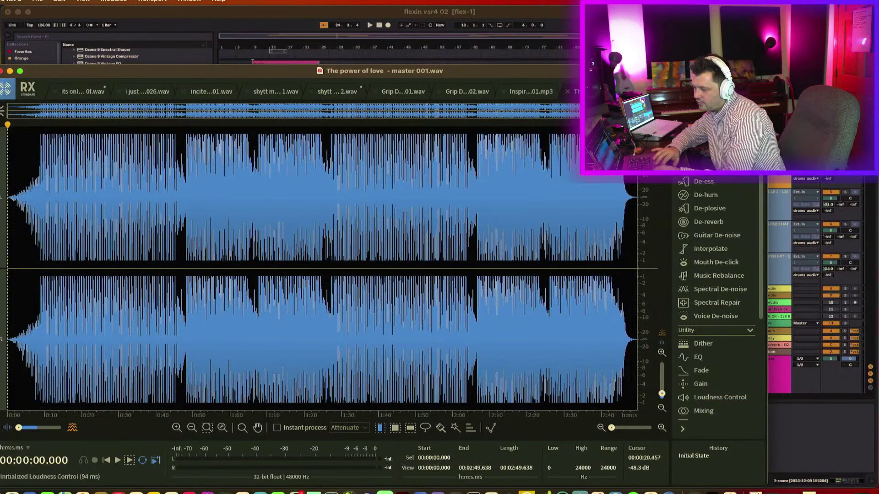
Examine the transients of the master's waveform from the intro through the first drum hits, and hide RX 8 to return to Ableton Live
drag(76, 71, 71, 48)
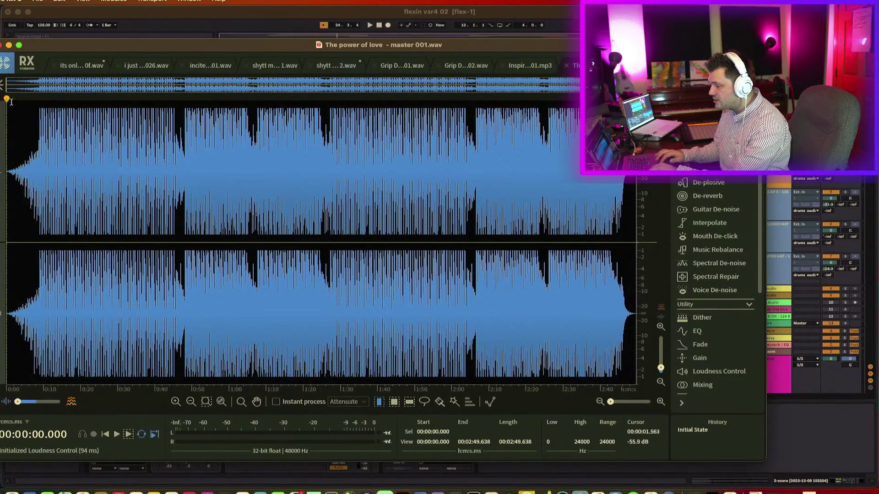
click(175, 402)
click(175, 402)
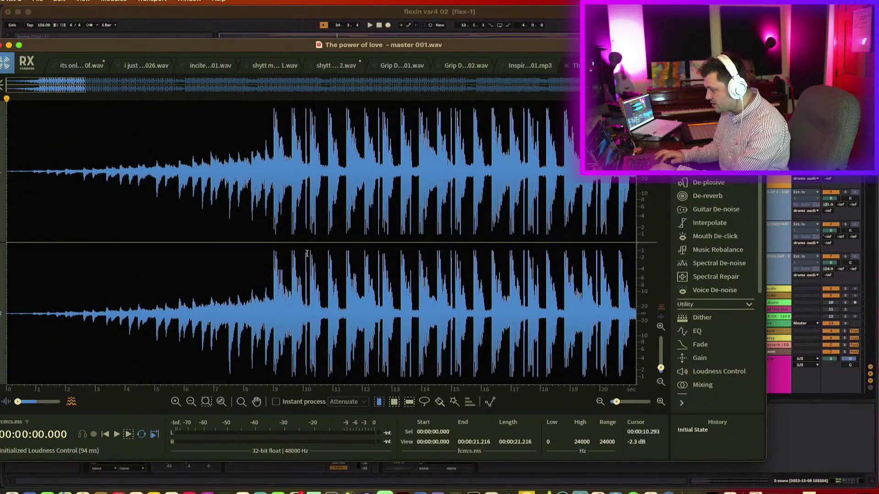
scroll(300, 261, down, 2)
scroll(300, 261, up, 4)
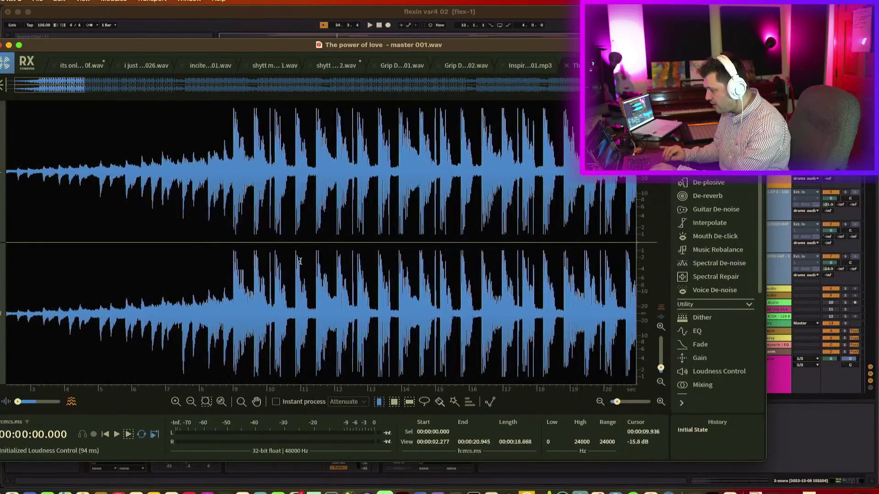
scroll(300, 261, up, 4)
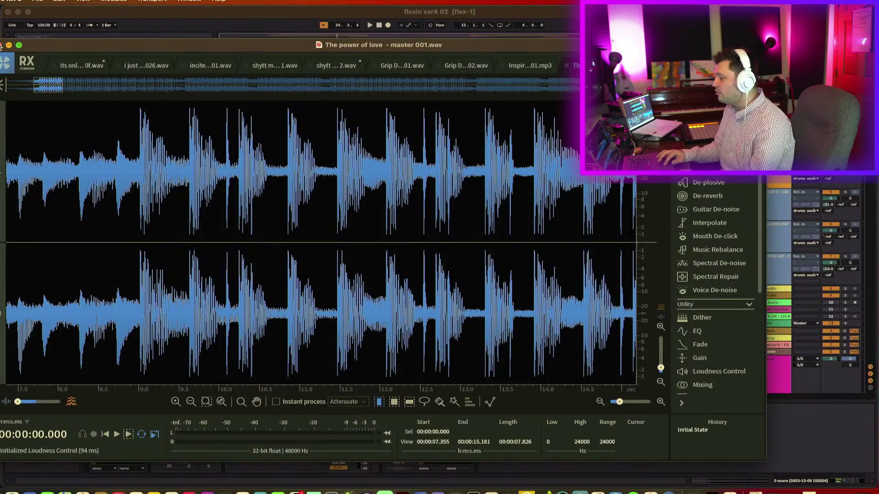
key(super+h)
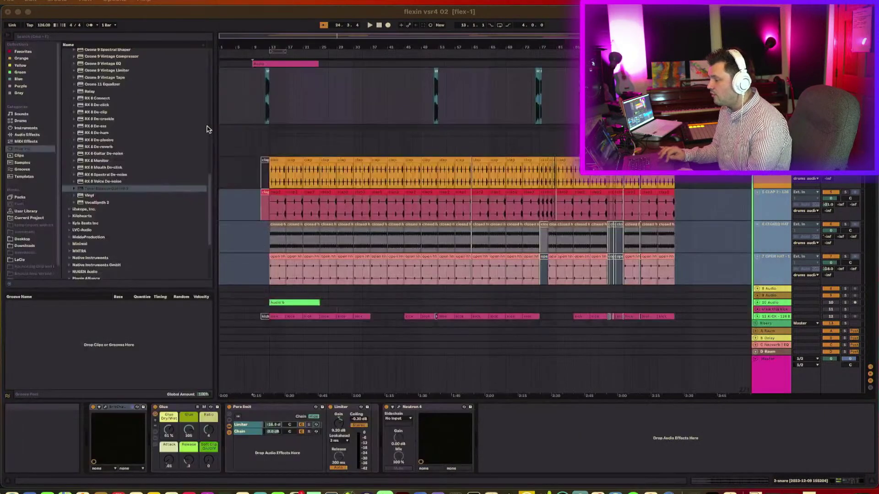
Open the recent set Grip DBR - flexin' master.als, saving the changes to flexin vsr4 02
click(8, 1)
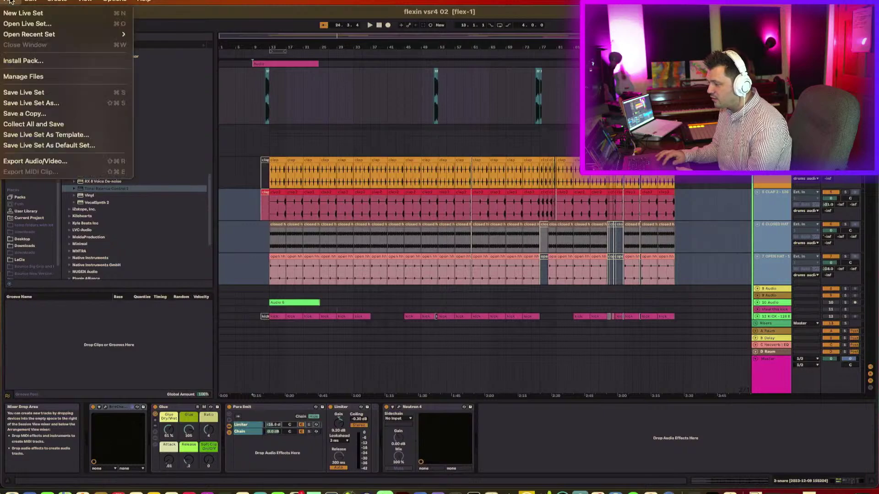
mouse_move(105, 35)
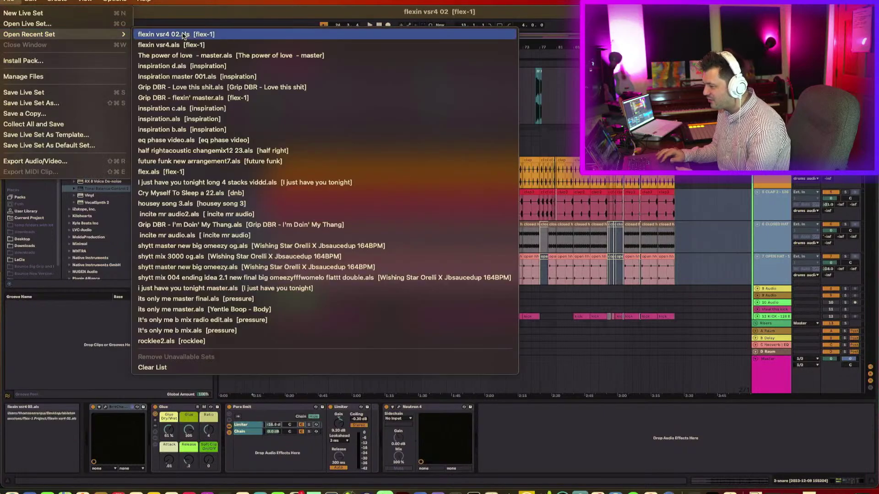
click(193, 98)
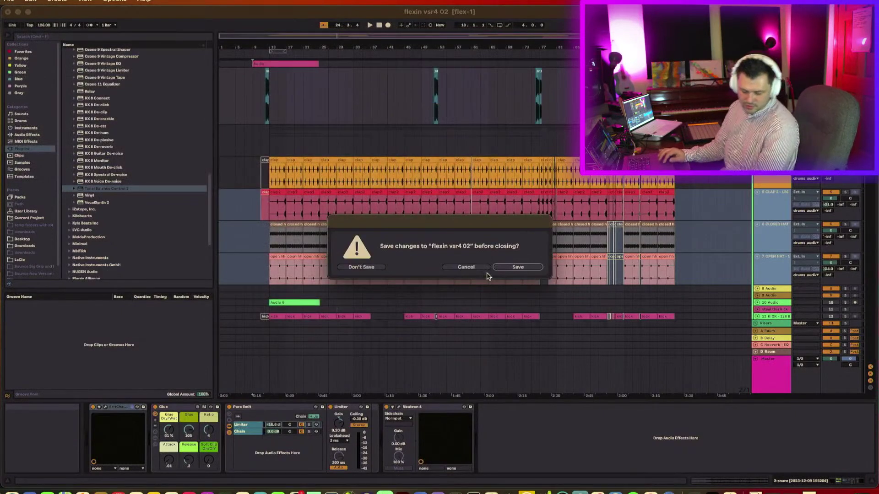
click(517, 268)
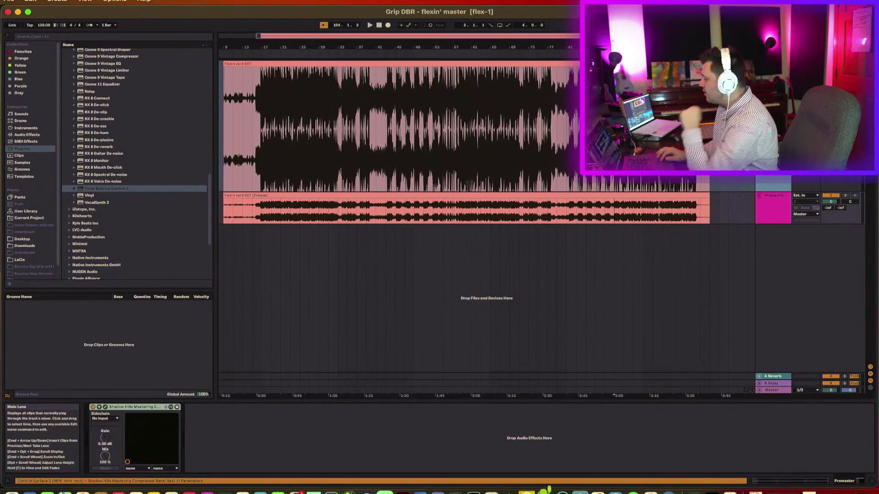
Unfreeze the first audio track, which holds the flexin vsr4 007 clip
click(773, 151)
right_click(774, 151)
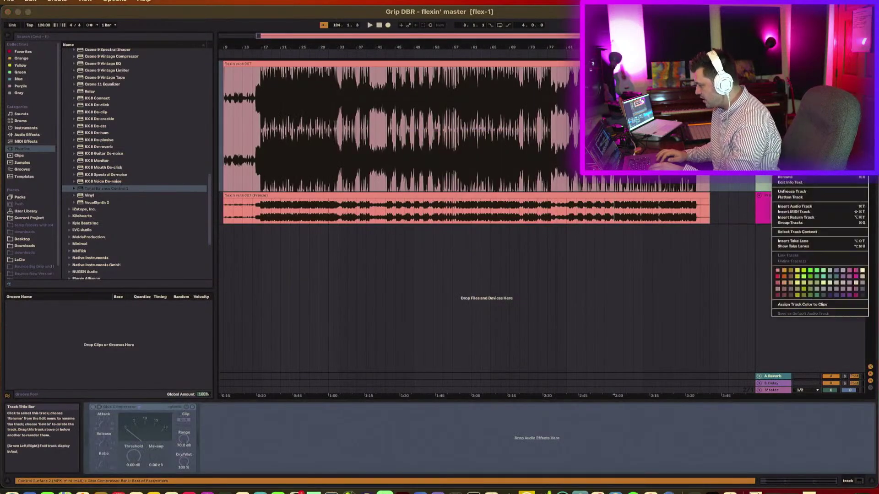
click(792, 191)
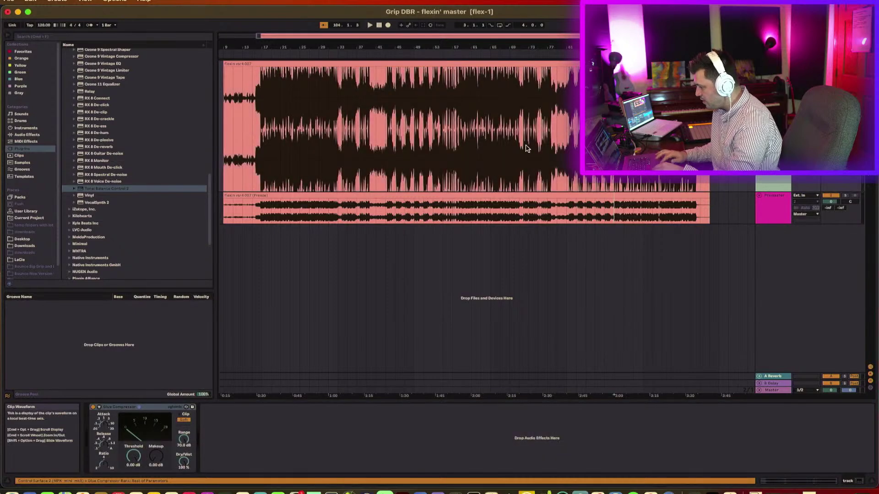
Replace the flexin vsr4 007 clip with flexin vsr4 02.wav at bar 9 and set the new clip's gain to 4.00 dB
click(311, 64)
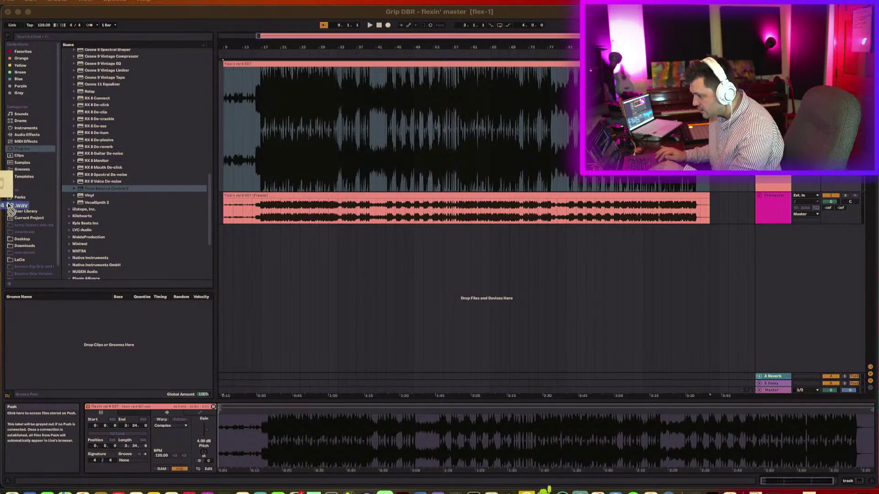
drag(10, 207, 247, 147)
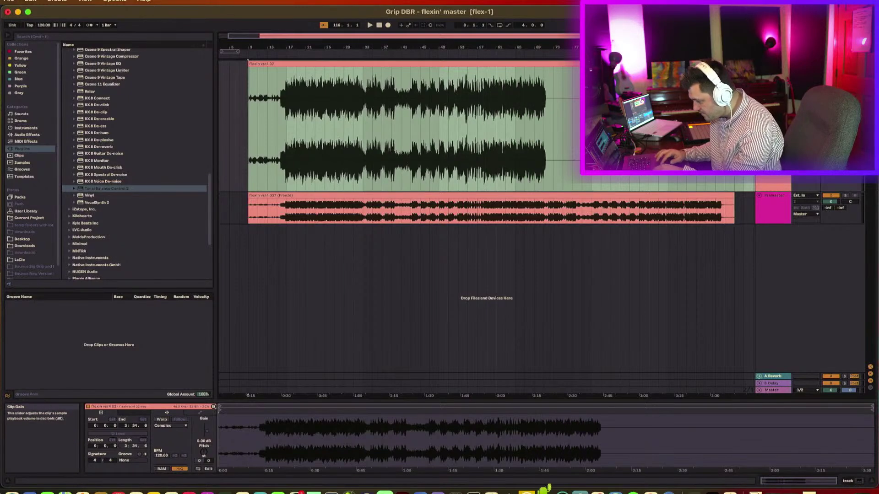
drag(206, 431, 205, 424)
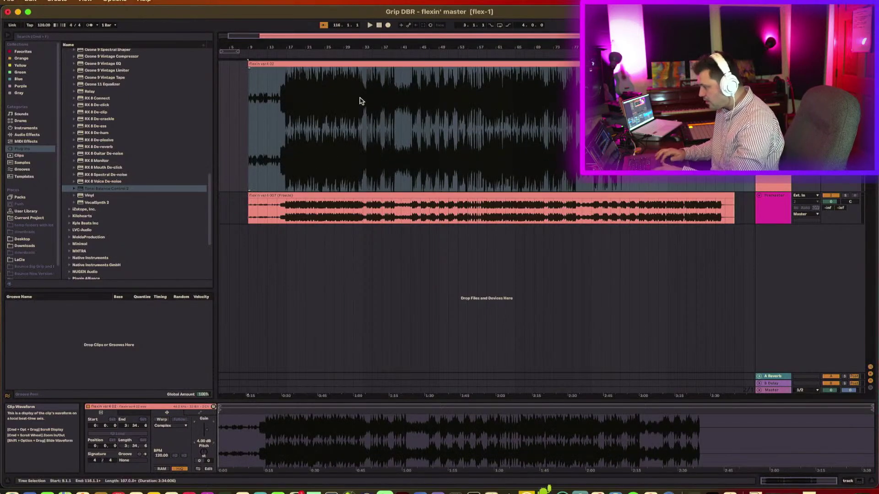
scroll(322, 113, up, 8)
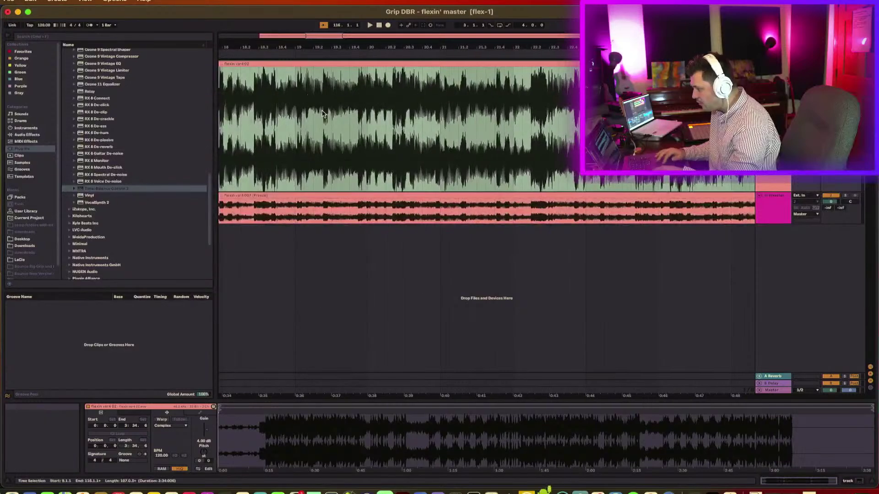
Raise the flexin vsr4 02 clip's gain to 5.38 dB and play back the intro and the following drum section
scroll(323, 113, left, 3)
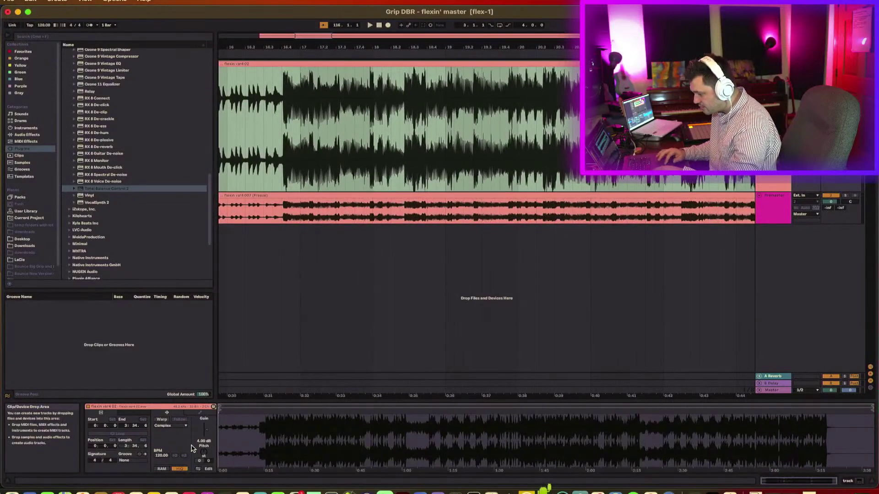
drag(207, 432, 207, 429)
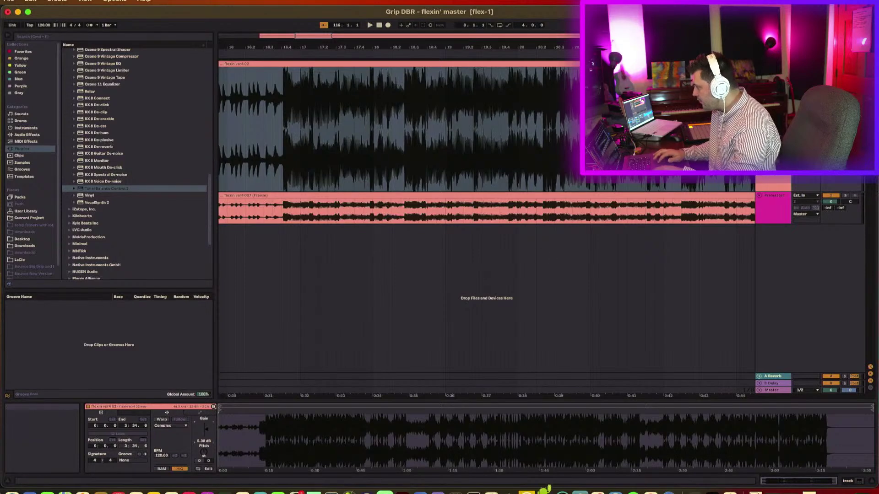
key(super+Tab)
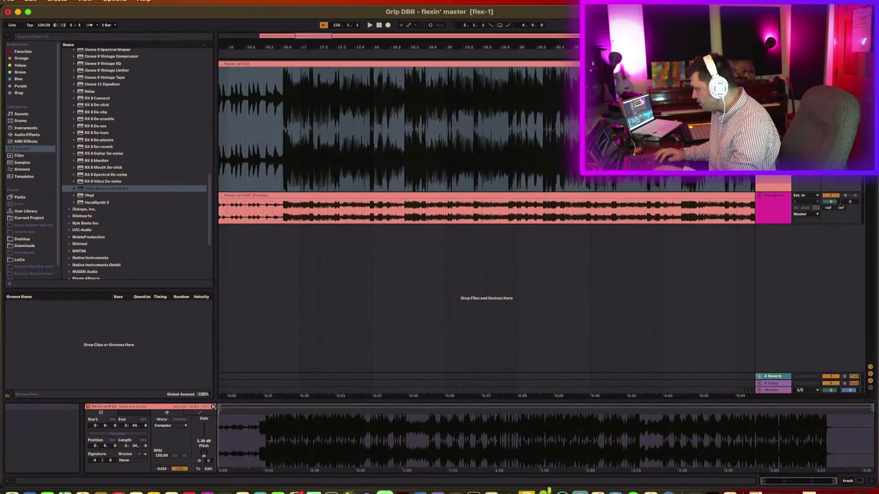
click(279, 162)
key(space)
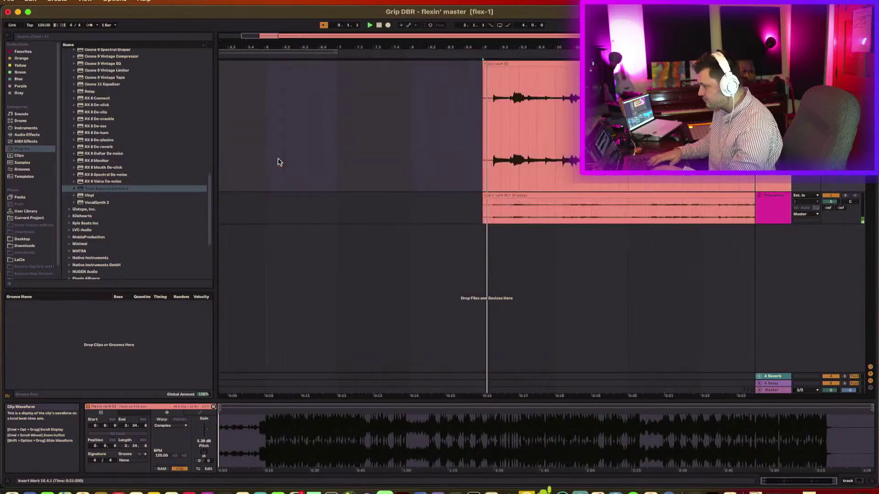
drag(394, 47, 394, 28)
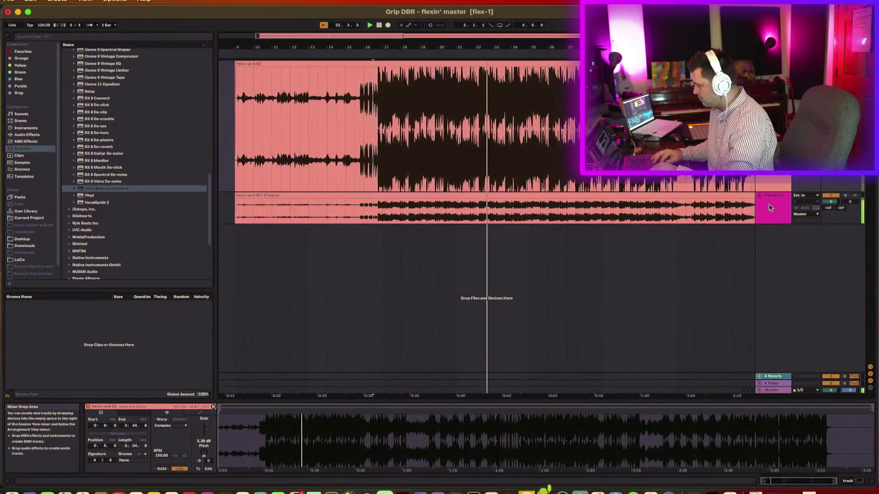
Freeze the first audio track and replace the old Premaster clip with a copy of the frozen flexin vsr4 02 clip at bar 9
right_click(775, 183)
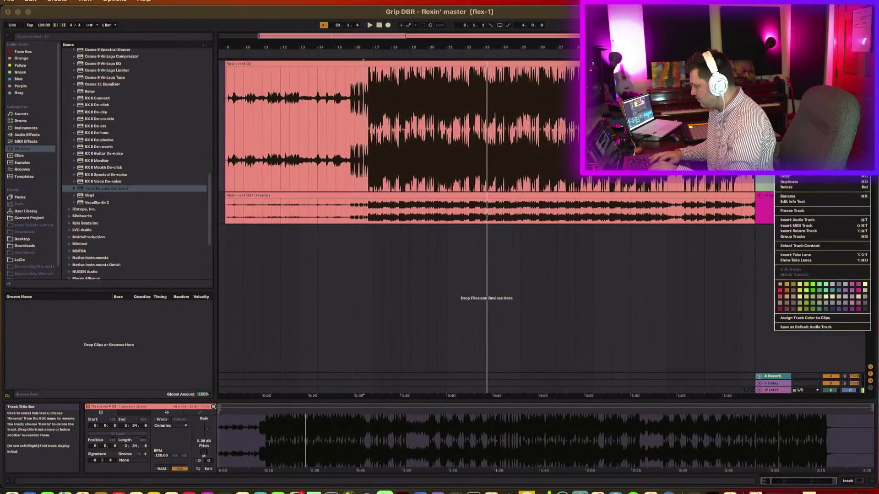
click(796, 212)
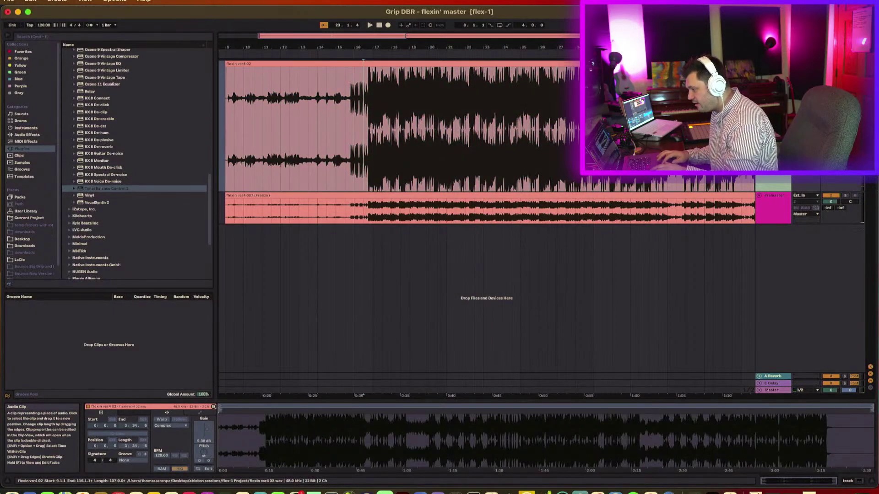
click(584, 194)
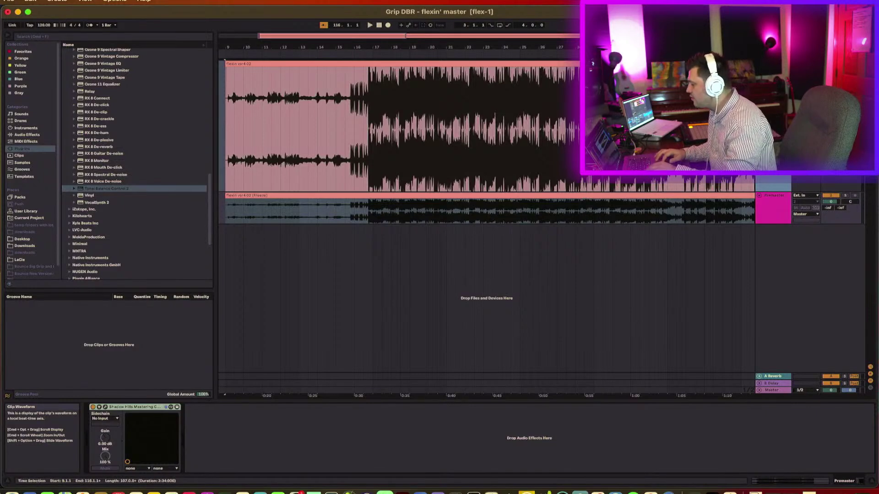
Set the Premaster clip's warp mode to Complex Pro, turn warping off, and set its gain to -3.50 dB
key(shift+Tab)
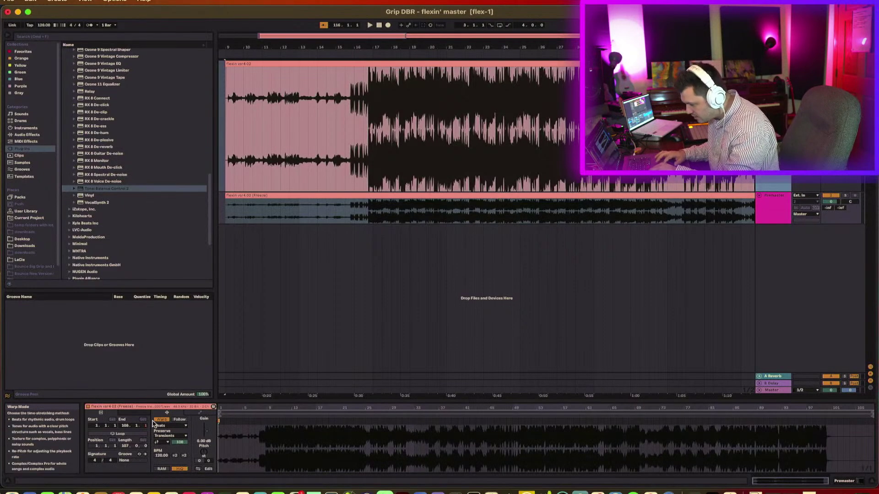
click(170, 425)
click(185, 451)
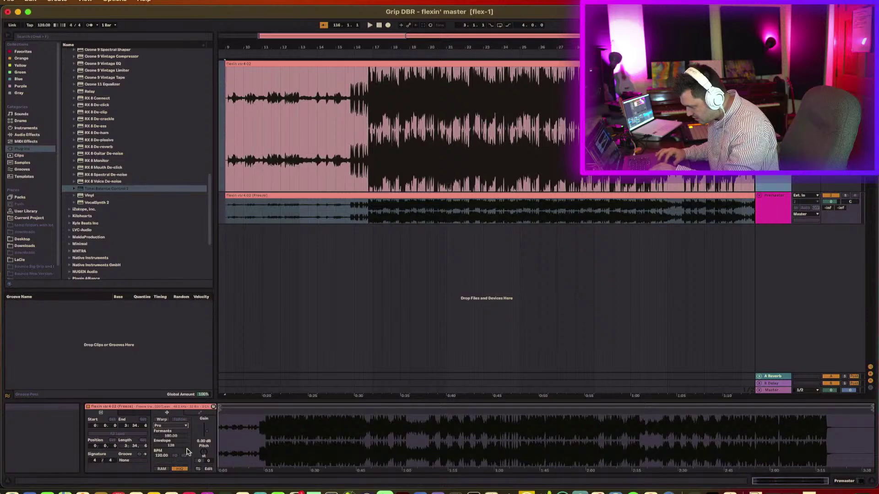
click(202, 443)
text(-3.)
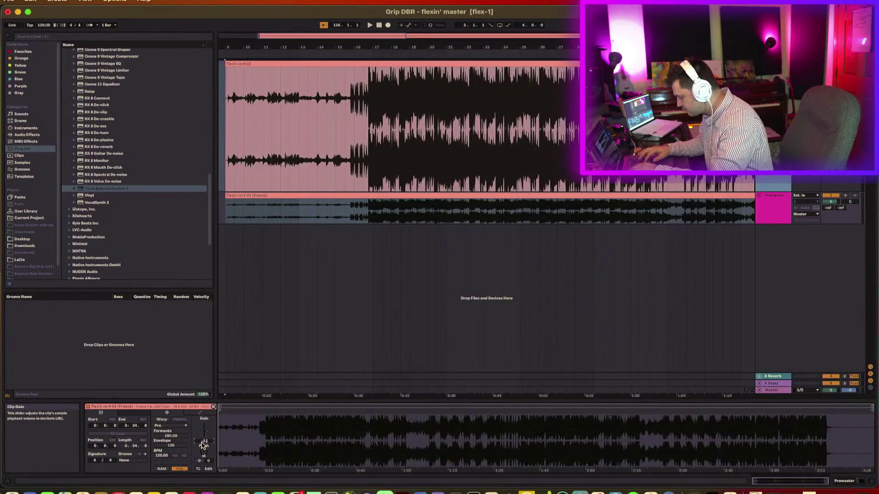
text(5)
key(Return)
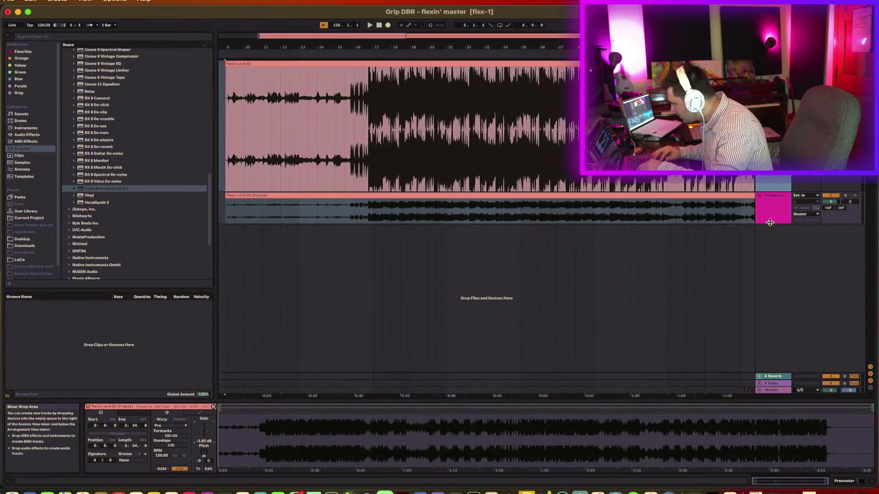
Enlarge the Premaster track, fold the first track, and play the arrangement from just before the drum entry in bar 16
drag(770, 223, 769, 279)
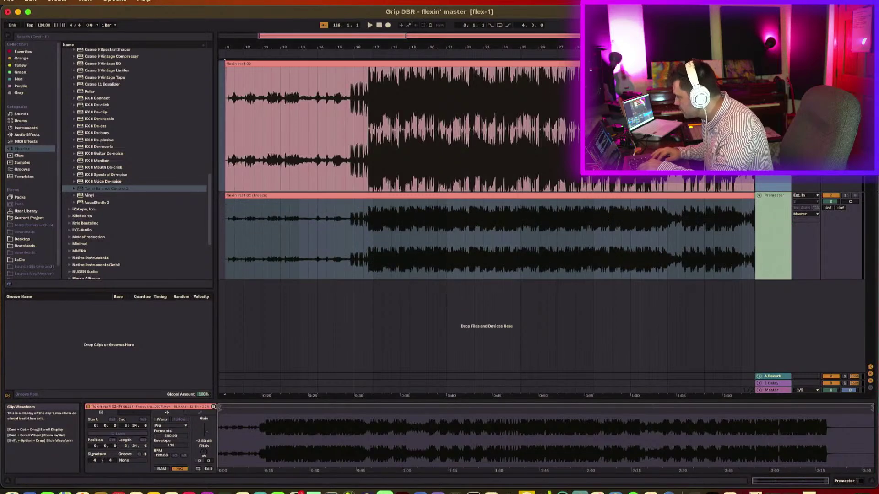
click(758, 63)
click(363, 141)
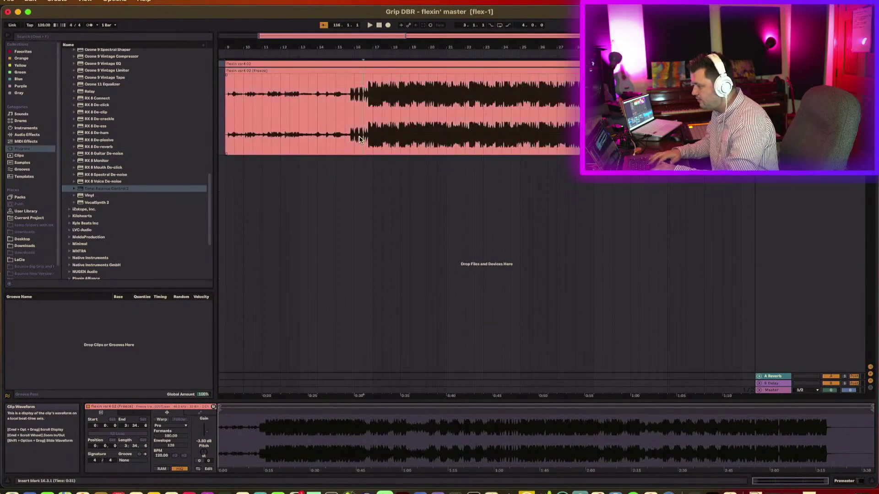
key(space)
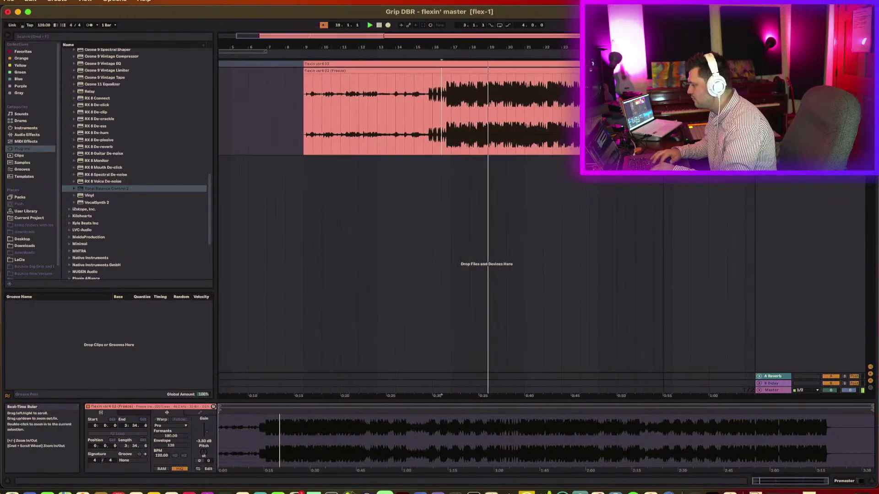
drag(453, 48, 453, 39)
Open Ozone 9 on the Master track, add a mid-channel band in Equalizer 1 at 1663 Hz with 1.1 dB gain, and audition it soloed
click(765, 390)
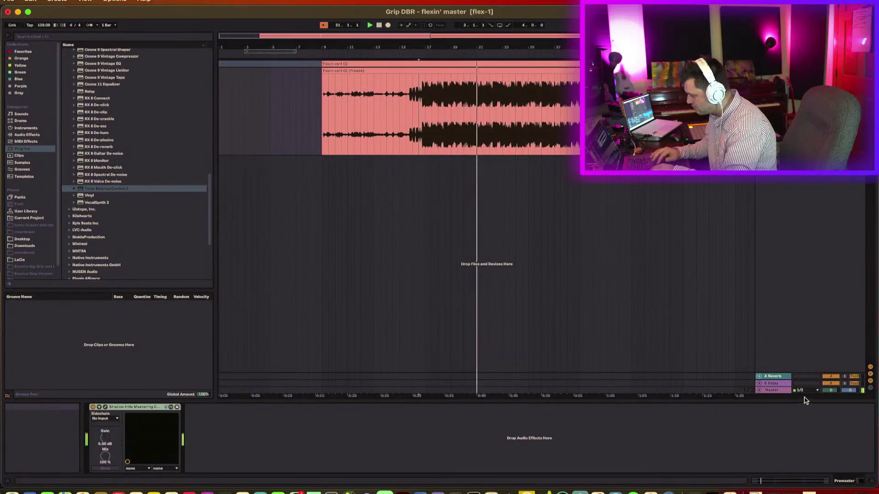
click(782, 391)
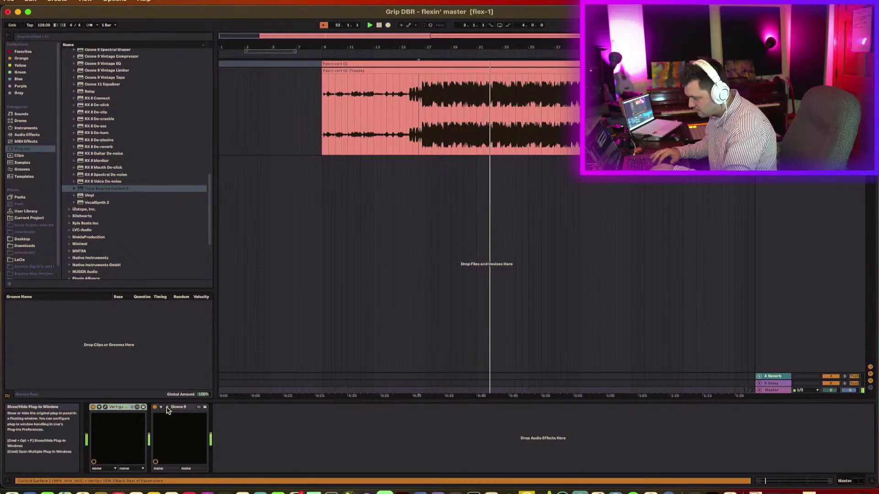
key(super+alt+p)
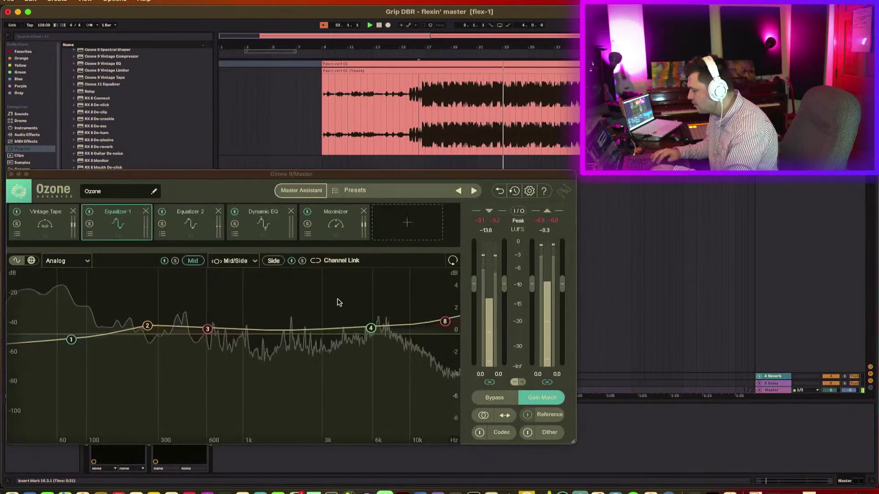
click(296, 330)
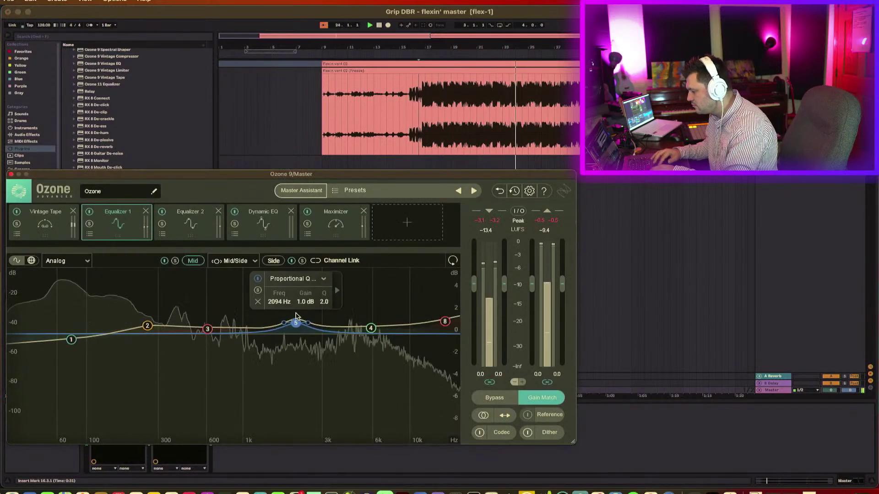
click(258, 290)
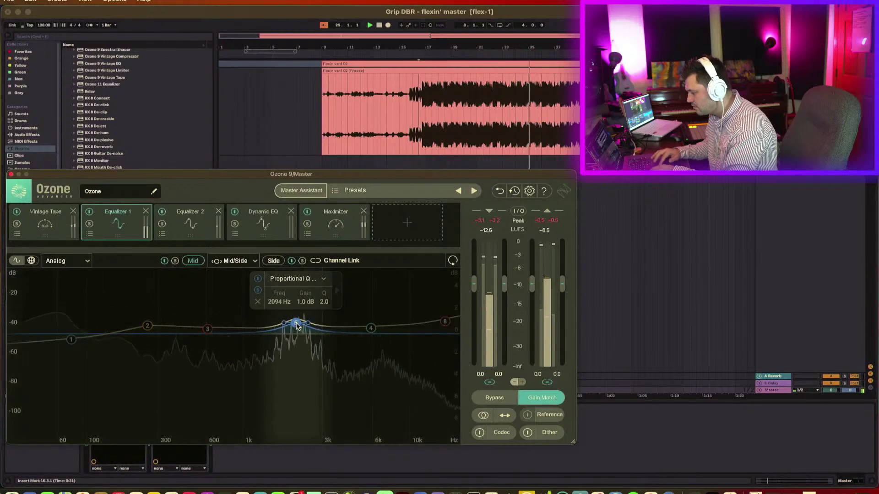
drag(296, 323, 278, 322)
click(312, 290)
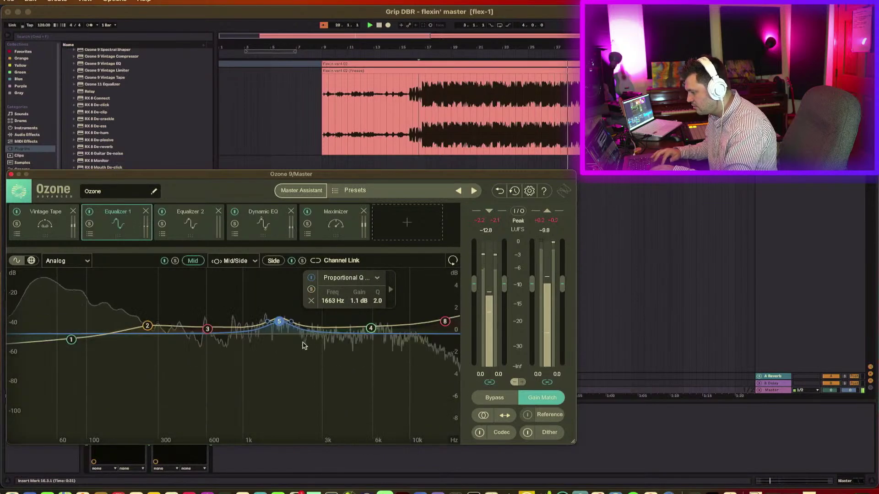
Add a side-channel band in Equalizer 1 at 1687 Hz with 1.1 dB gain, auditioning it soloed and checking the output in mono
click(274, 260)
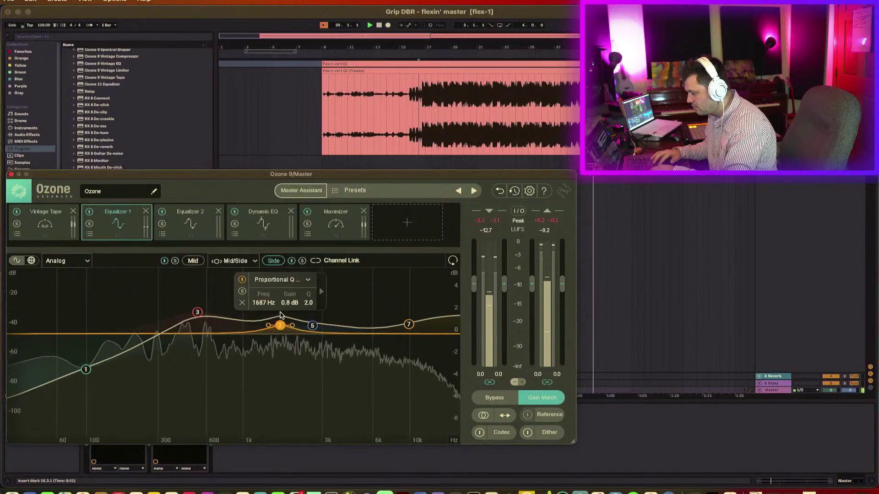
drag(279, 320, 280, 310)
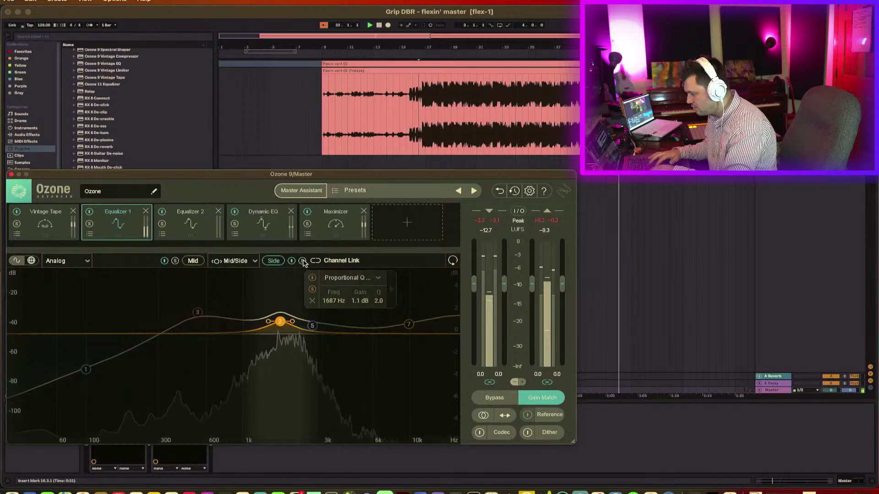
click(312, 290)
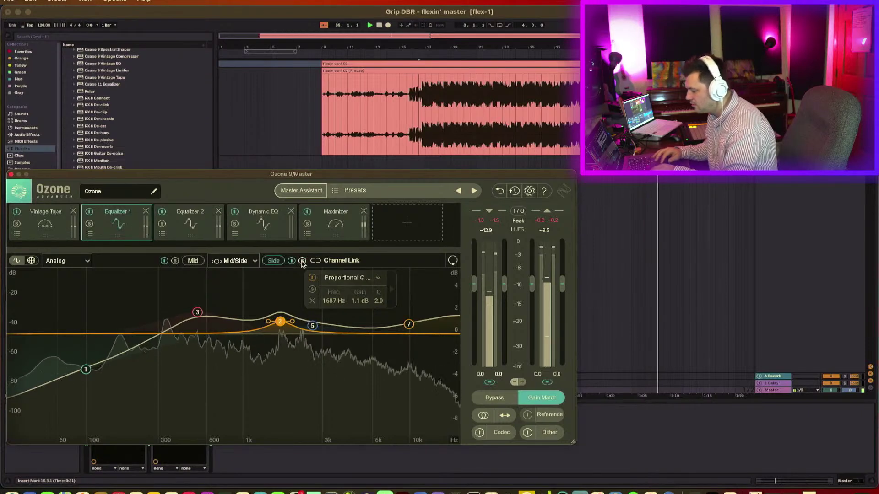
click(483, 416)
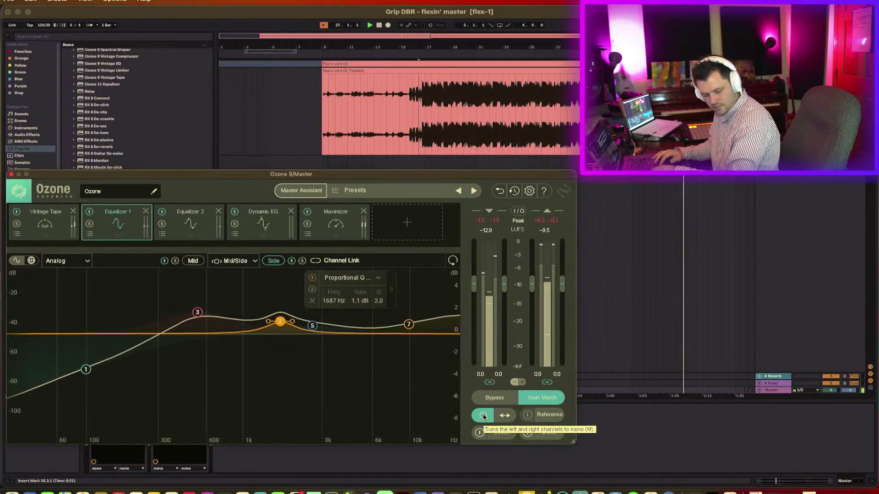
click(483, 416)
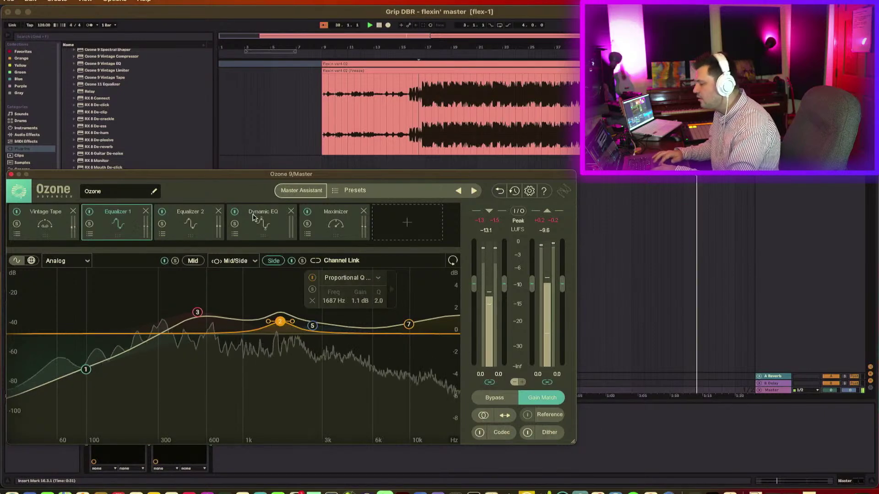
Turn the new Equalizer 1 bands into cuts near 1735 Hz, about -0.7 dB on the side channel and -0.8 dB on the mid channel
drag(235, 176, 273, 166)
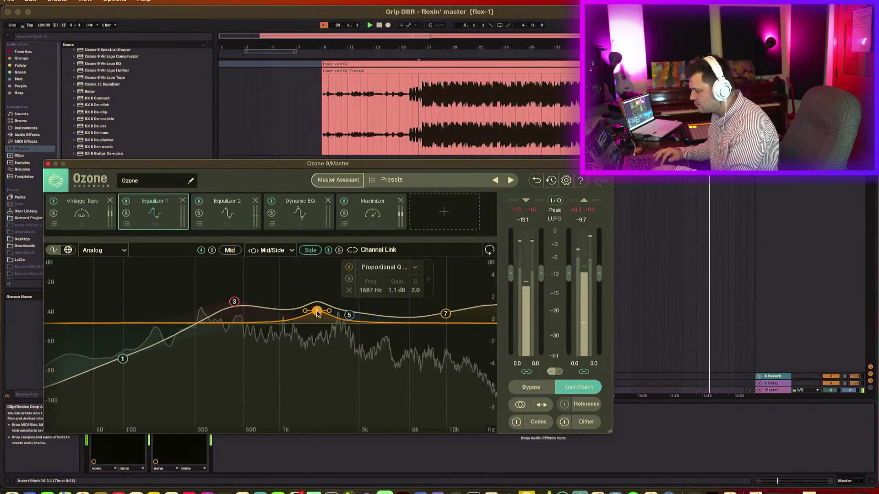
drag(316, 311, 319, 329)
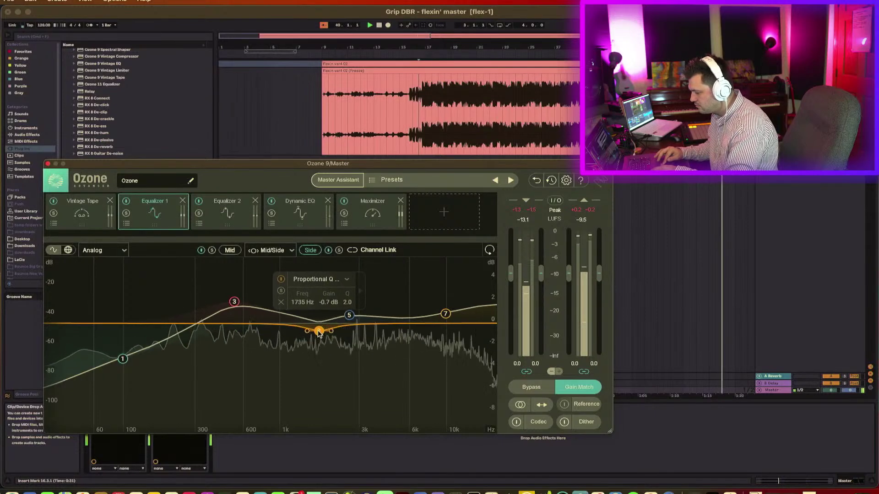
click(230, 250)
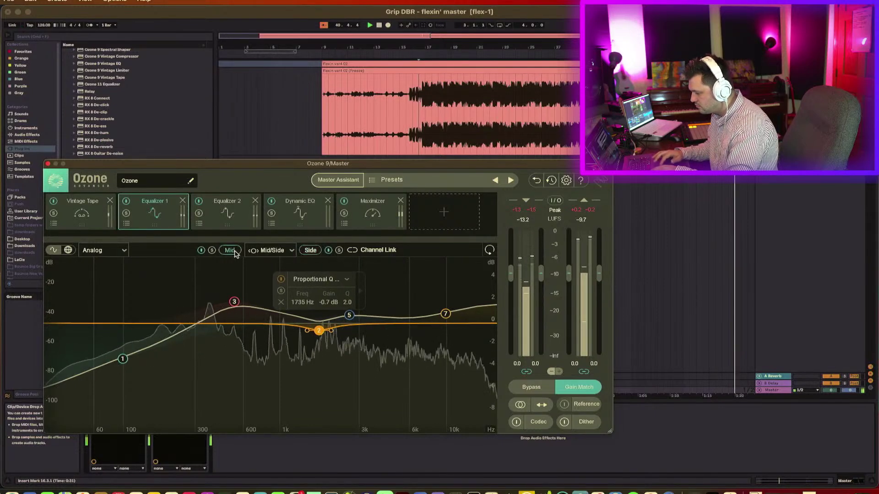
drag(317, 316, 320, 336)
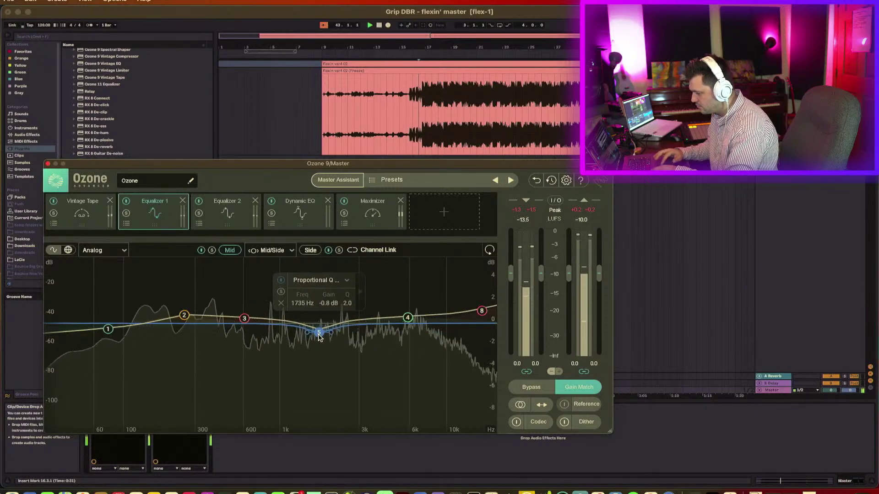
drag(319, 333, 315, 331)
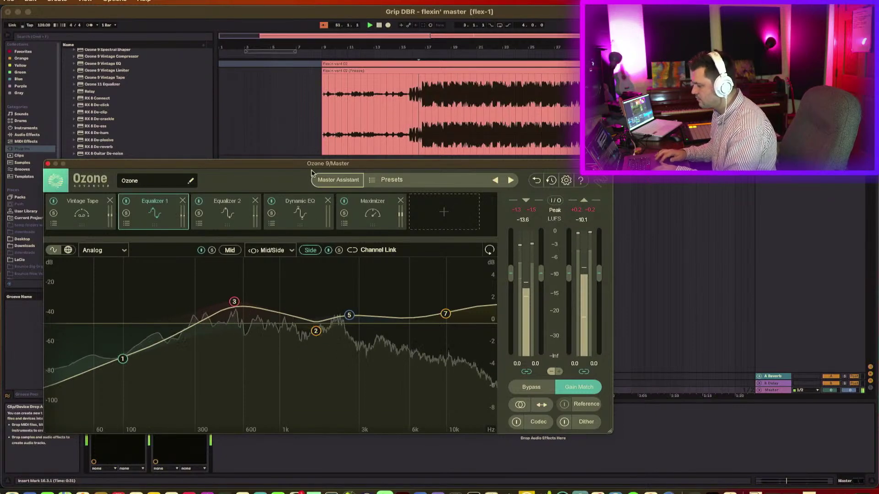
Review Ozone 9's Vintage Tape and Maximizer settings during playback and move its window clear of the Master track's device chain
drag(309, 166, 370, 144)
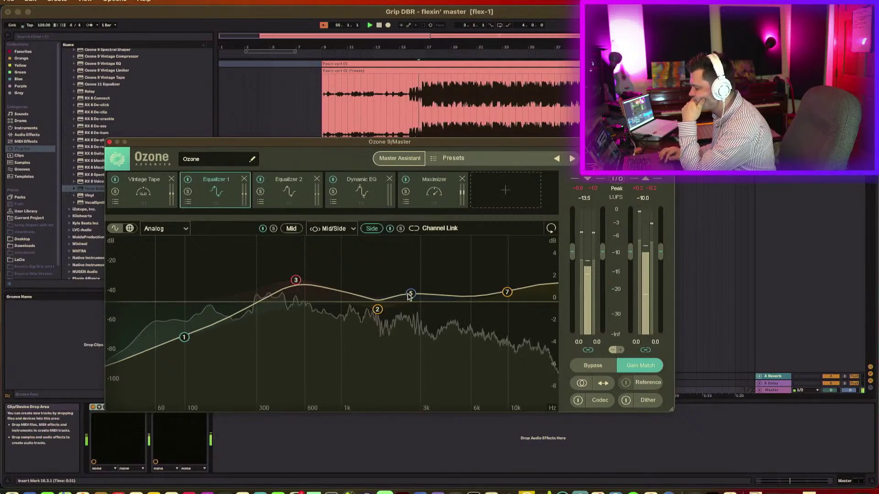
click(154, 196)
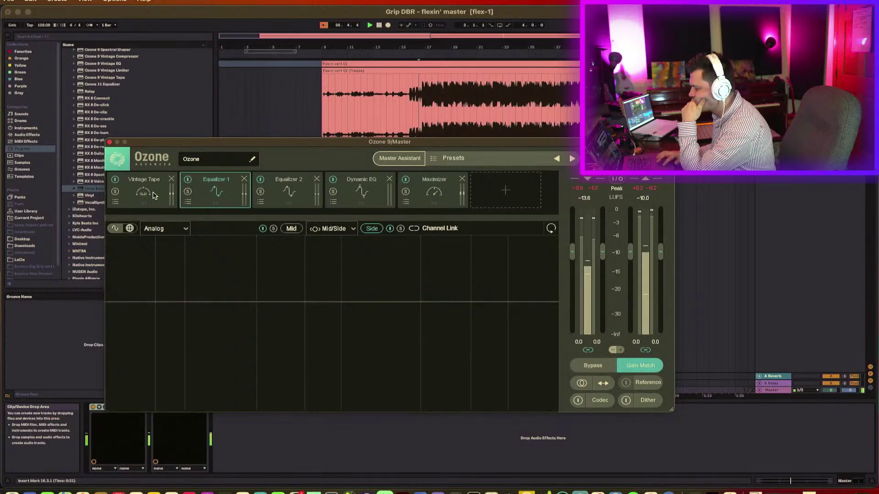
click(438, 194)
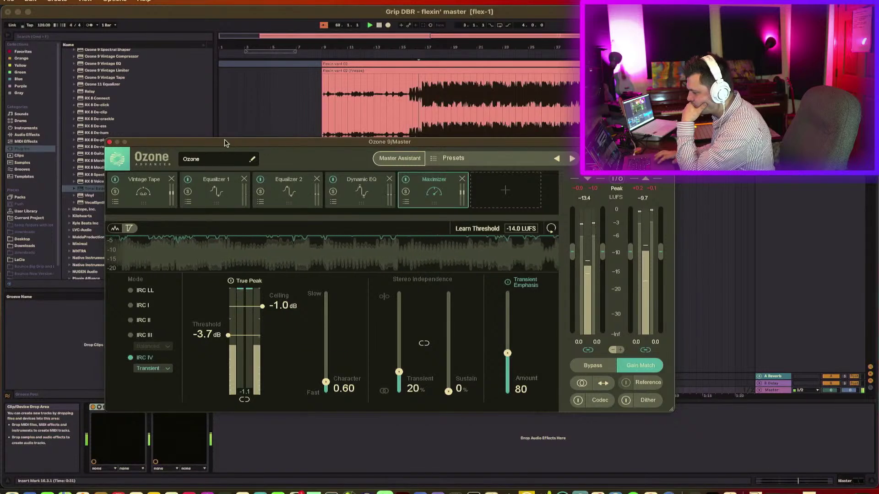
drag(227, 142, 444, 95)
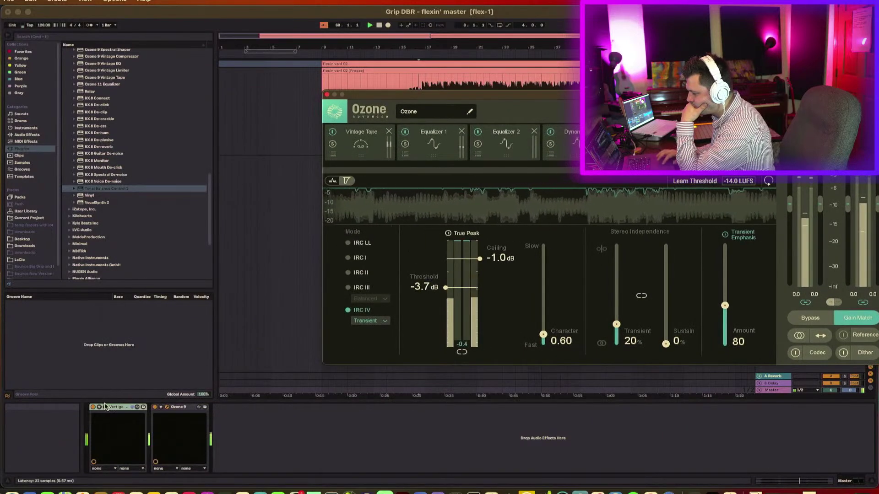
Inspect the Shadow Hills Mastering Compressor on the Premaster track during playback and hide its window
click(304, 135)
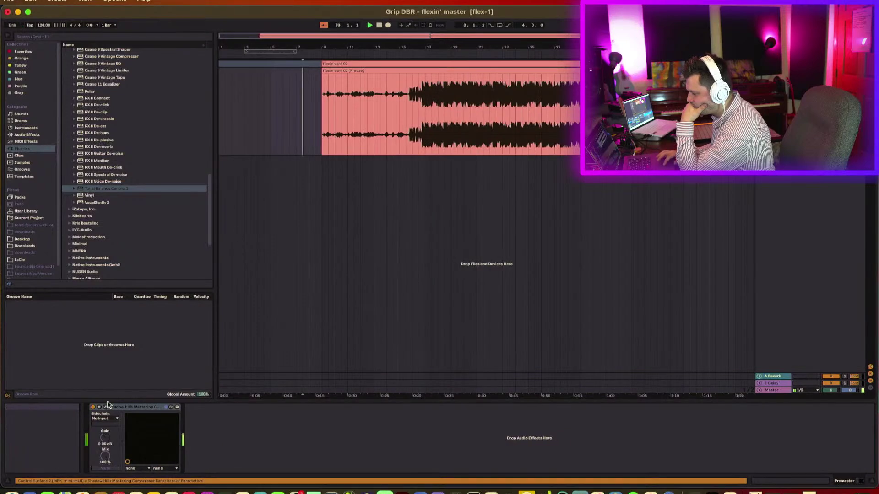
click(105, 407)
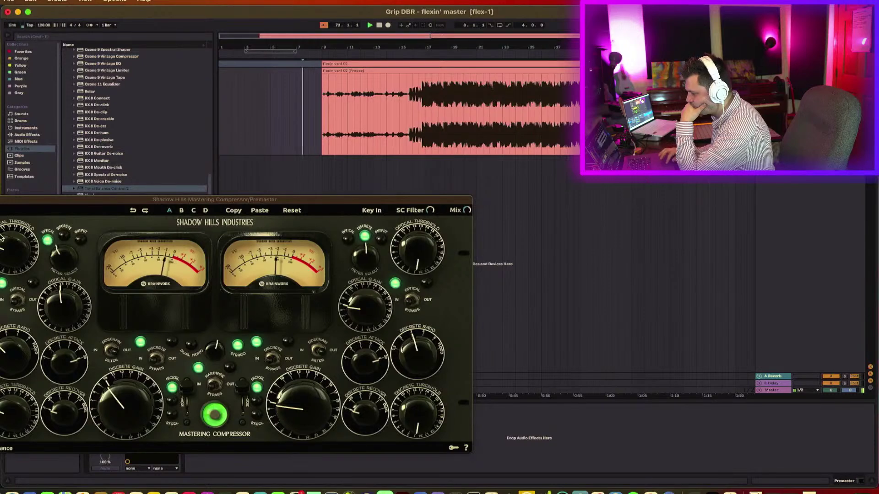
key(super+alt+p)
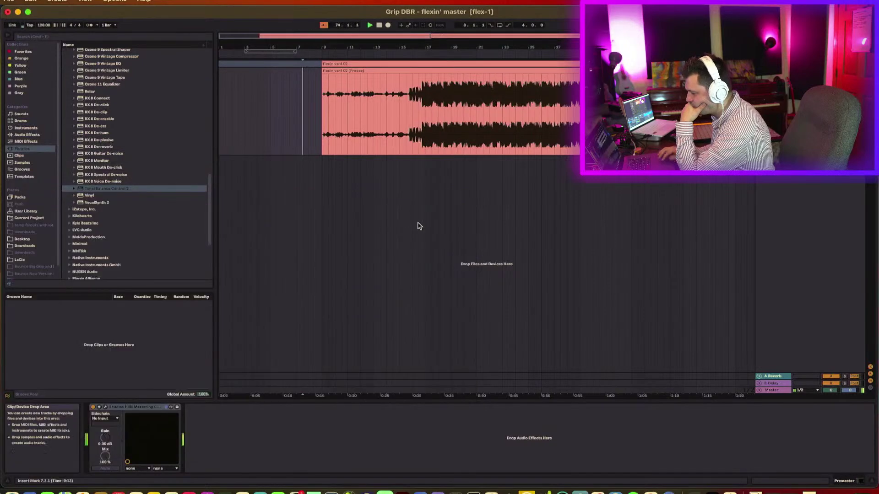
Compare the Master output with Ozone 9 bypassed and active during playback, and close the Ozone 9 window
click(778, 393)
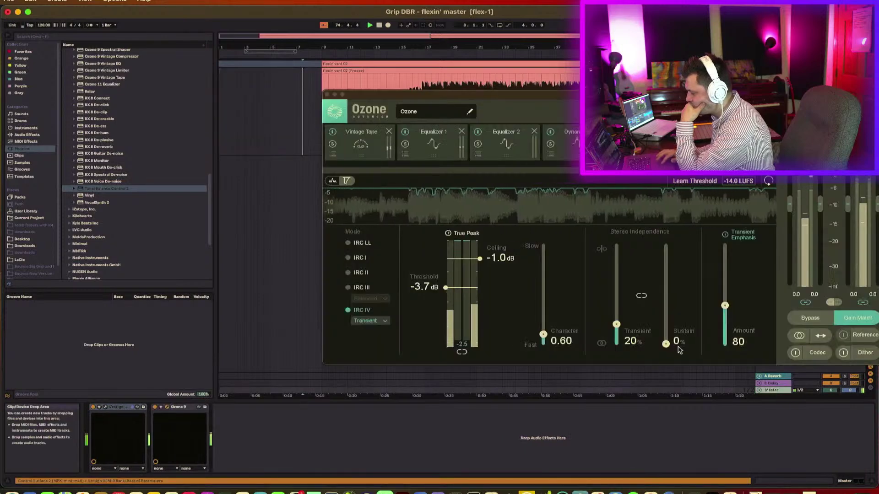
click(810, 318)
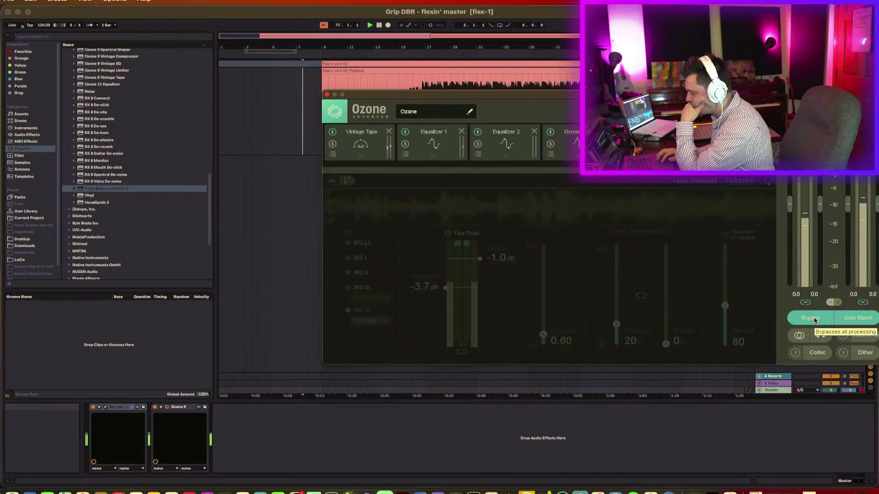
click(810, 318)
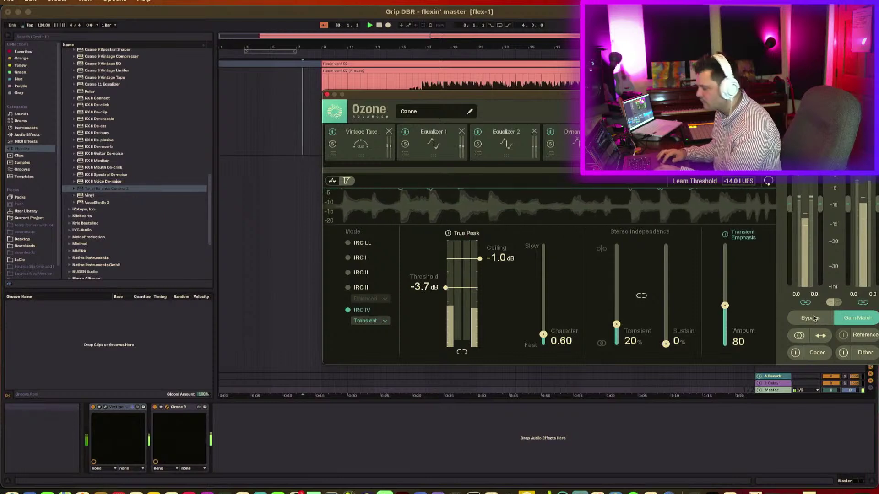
drag(330, 98, 219, 117)
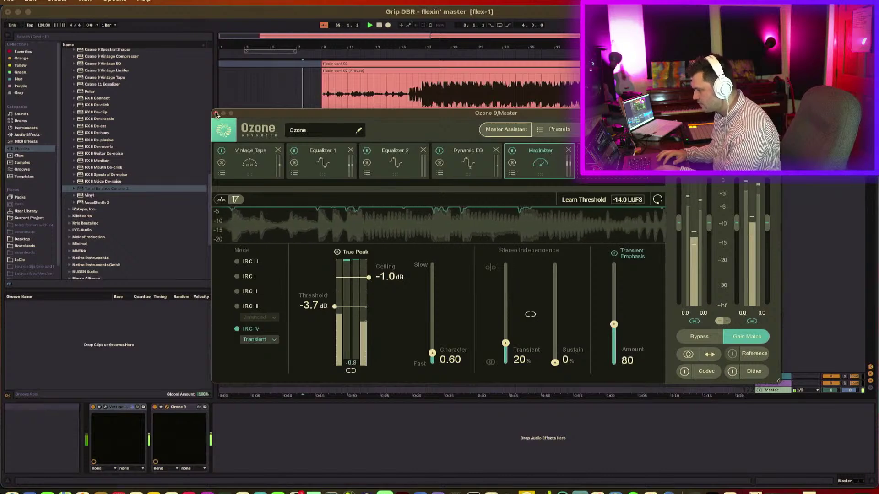
click(216, 114)
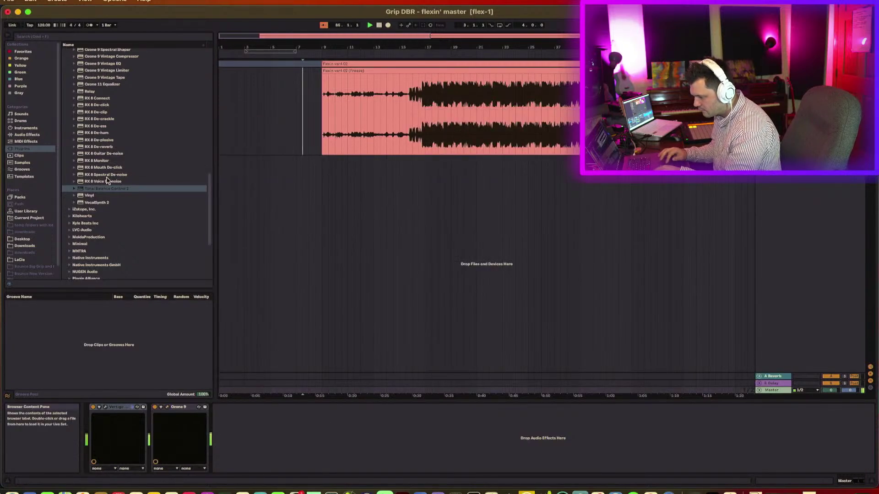
Add a temporary Utility after Ozone 9 on the Master track, check the output in mono, and remove the device
click(27, 135)
double_click(85, 261)
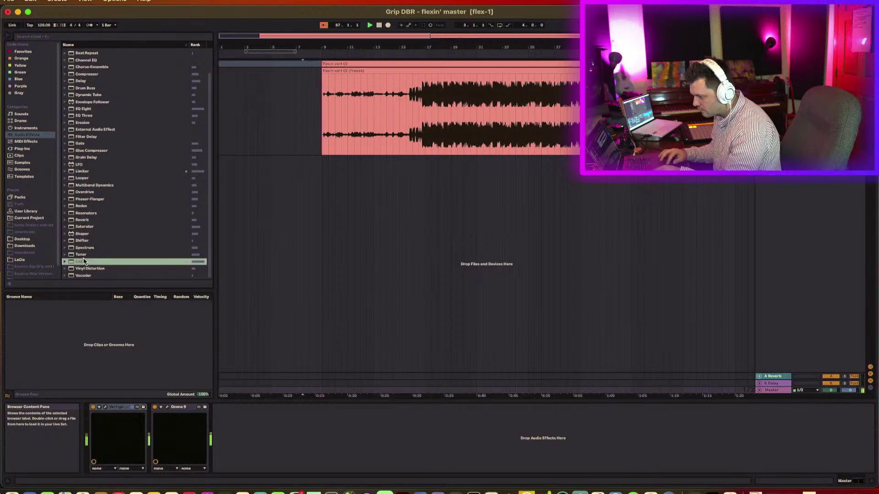
click(231, 454)
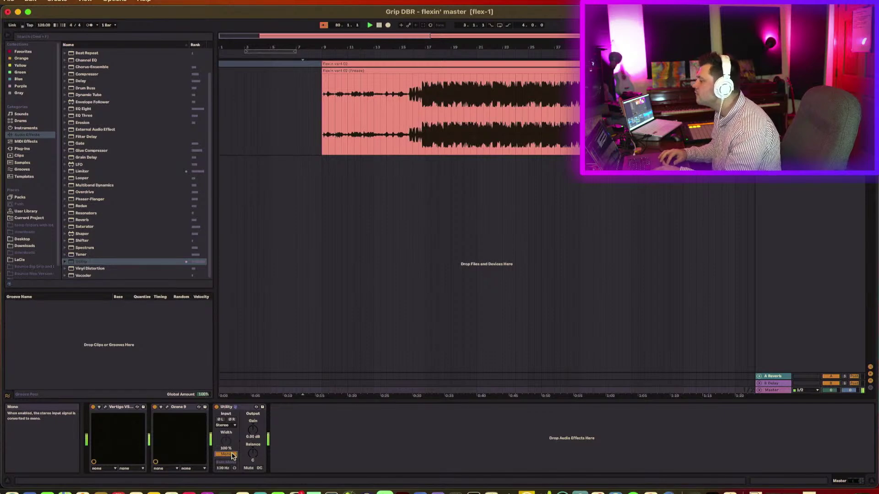
click(232, 456)
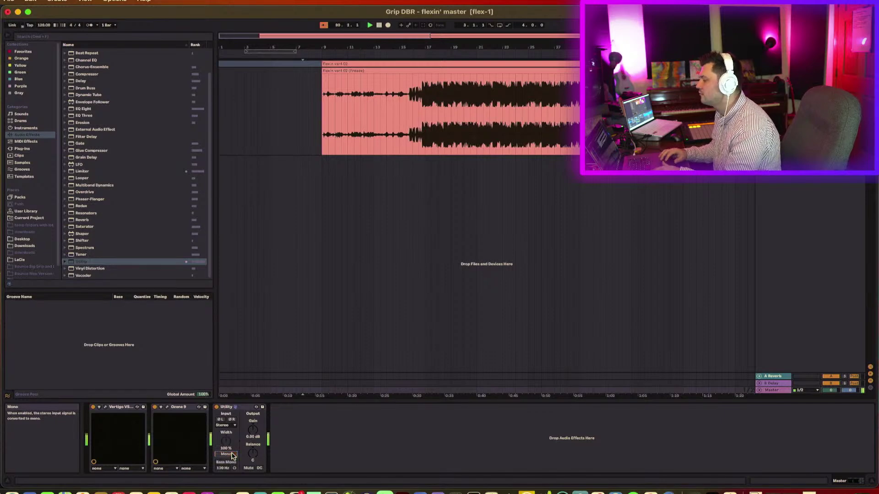
click(227, 406)
key(Delete)
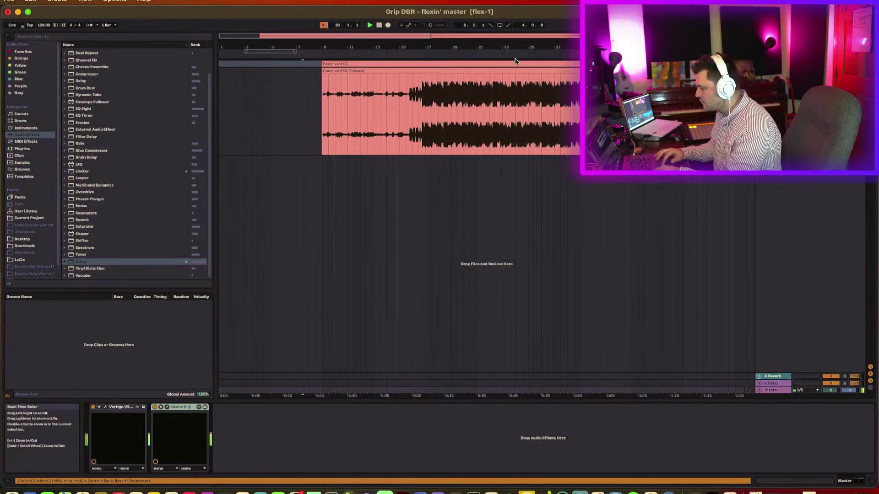
Unfold the track above Premaster and cut its clip's tail from bar 111 so it ends with the Premaster clip
drag(515, 60, 517, 92)
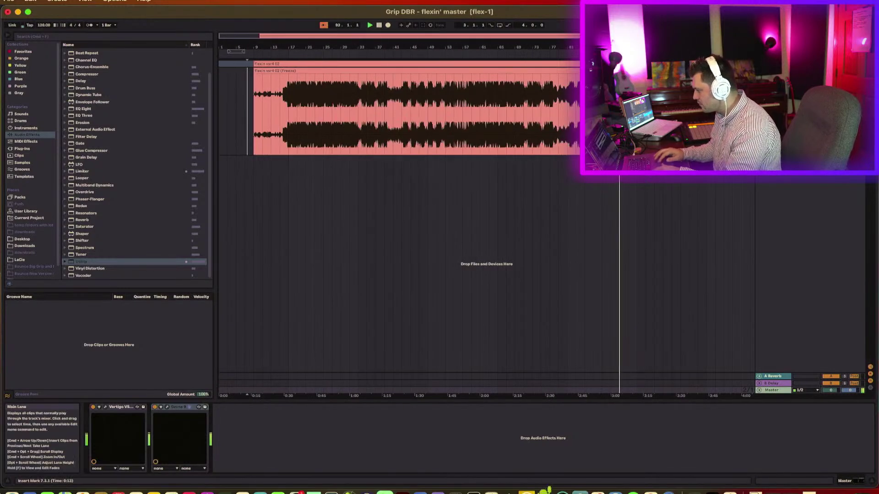
click(253, 62)
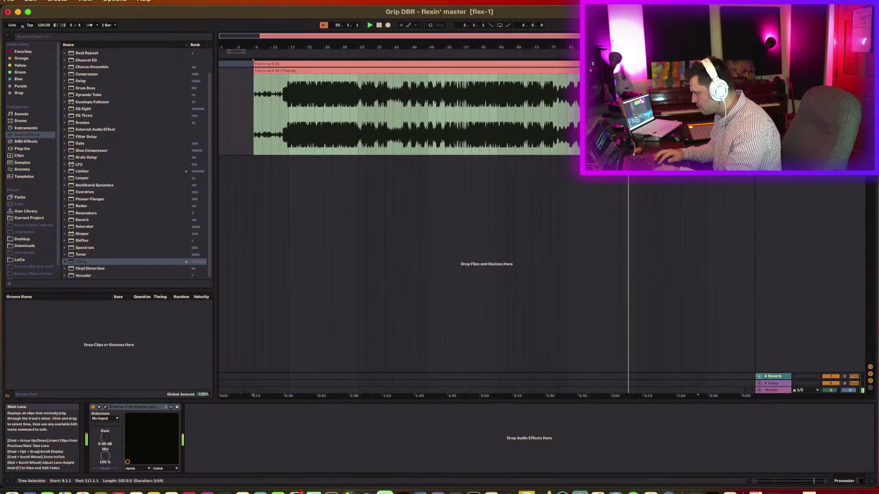
click(686, 63)
click(759, 64)
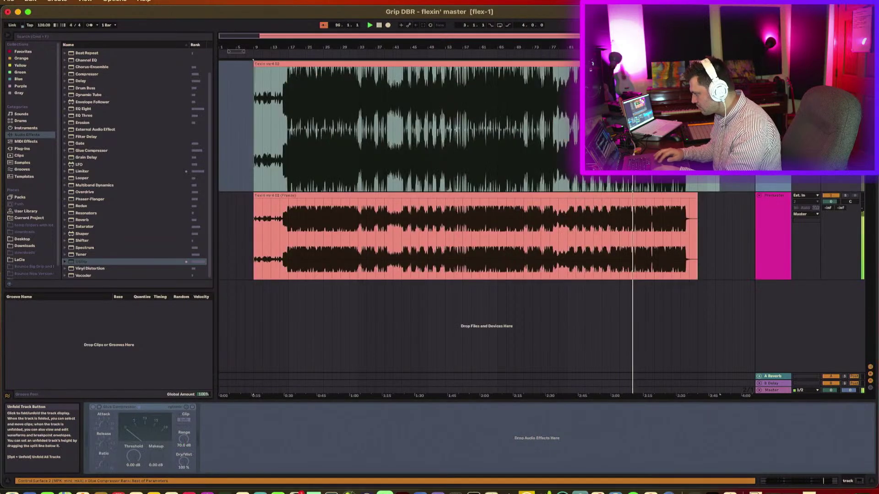
drag(732, 128, 697, 128)
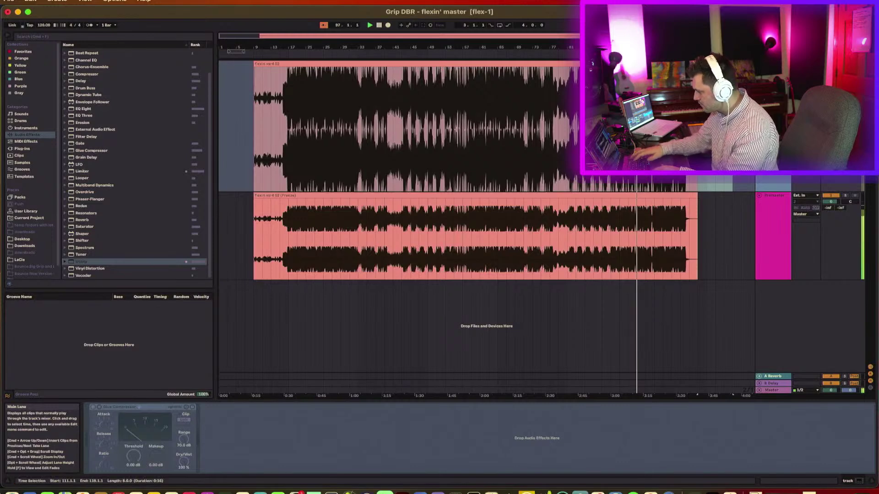
Set up an audio export of the Premaster clip's time range and enable MP3 encoding alongside the WAV
click(665, 197)
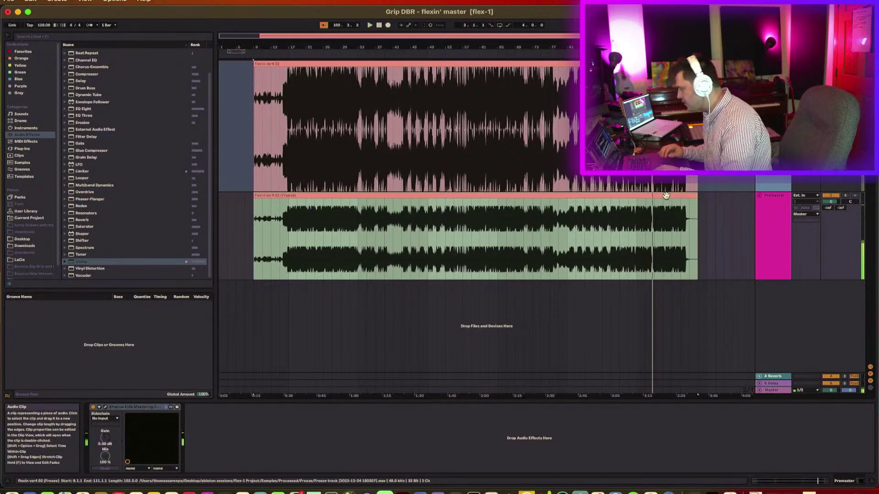
key(super+shift+r)
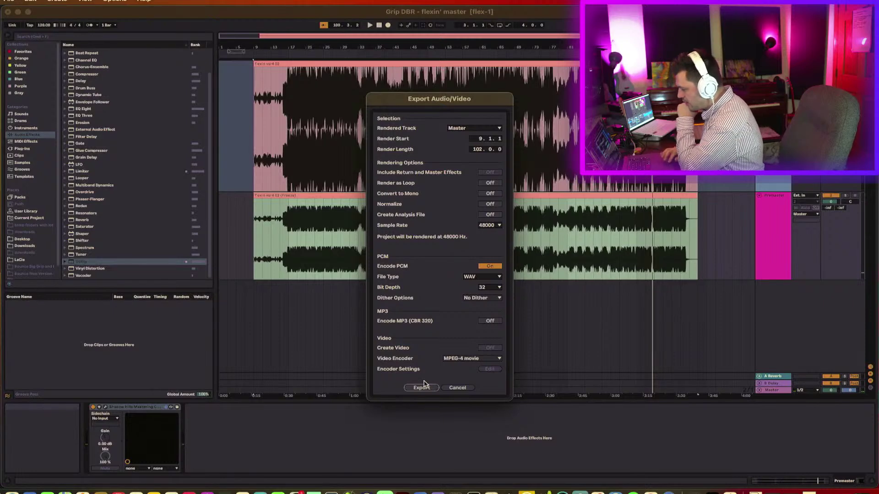
click(493, 321)
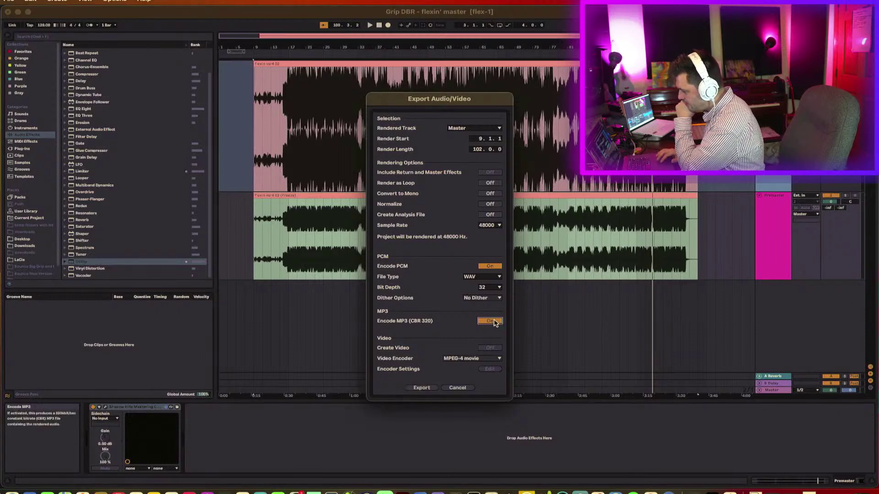
Export the audio to the flex-1 Project folder, appending a version number to the file name "Grip DBR - flexin' master"
click(421, 388)
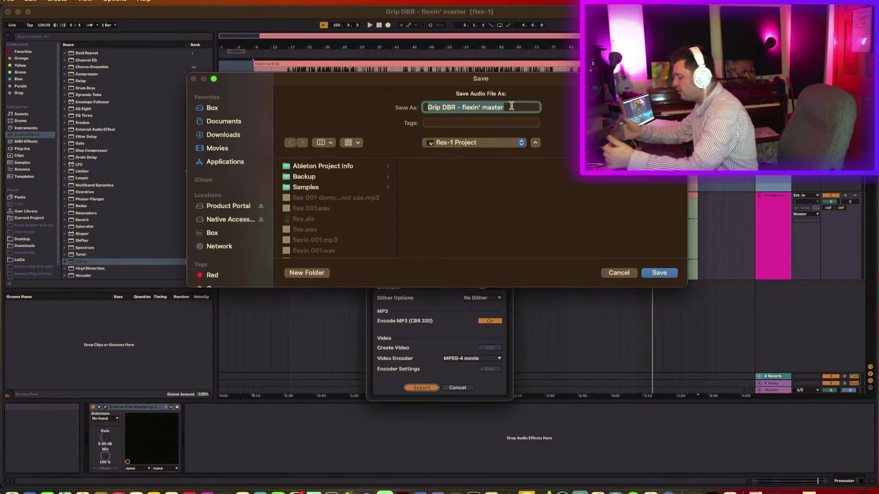
click(512, 106)
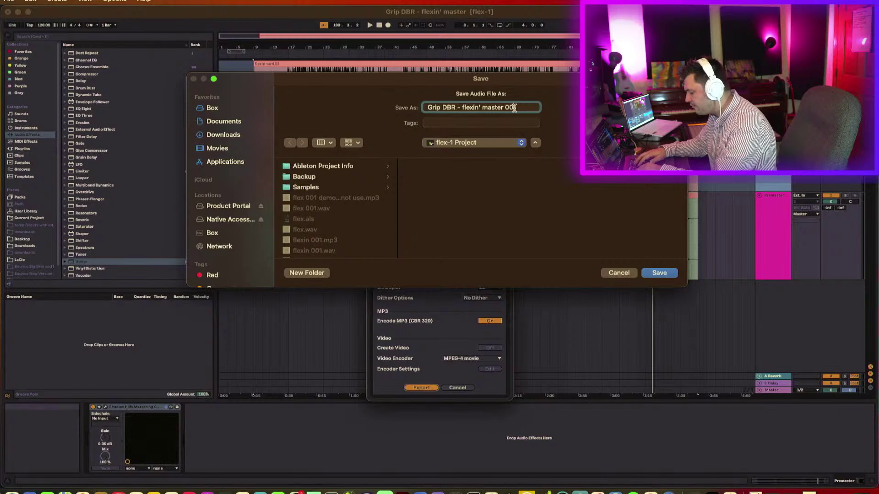
key(Return)
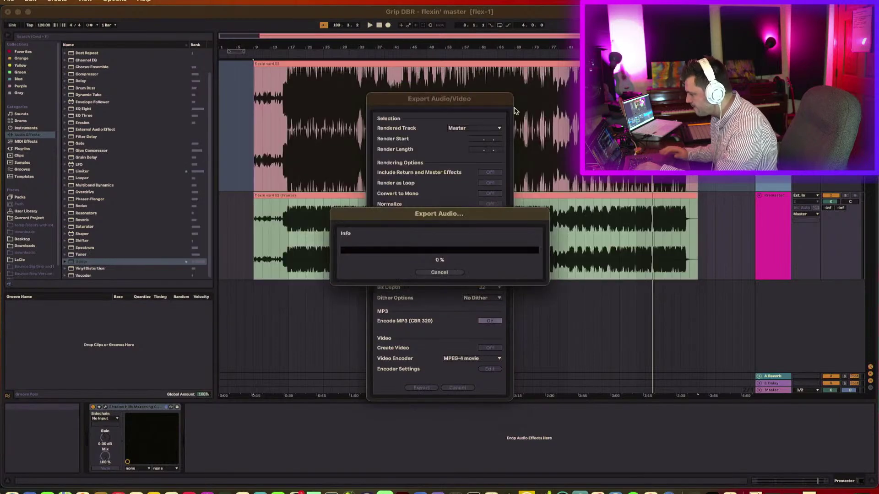